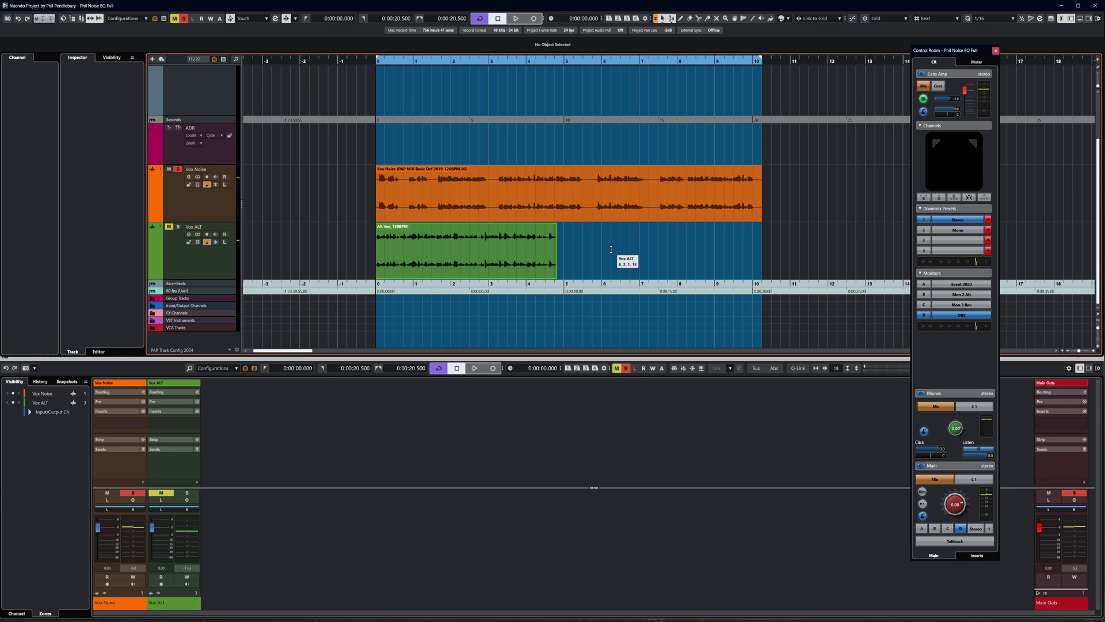
Play the soloed Vox Noise track, and solo the Vox ALT track to audition its vocal for comparison
{"action": "key", "text": "space"}
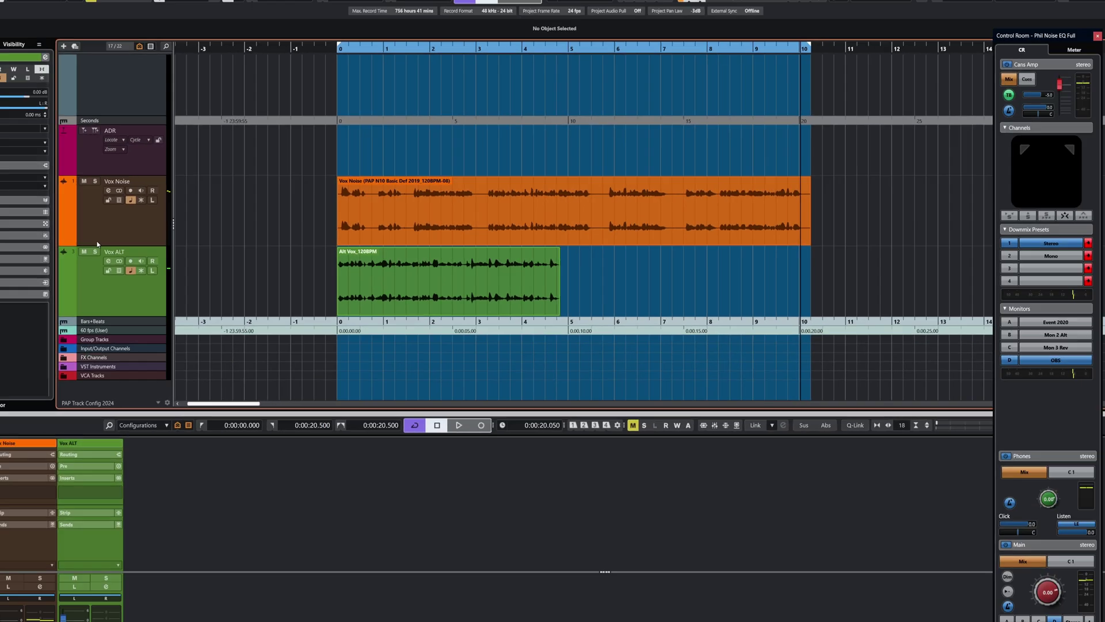
{"action": "left_click", "coordinate": [179, 228]}
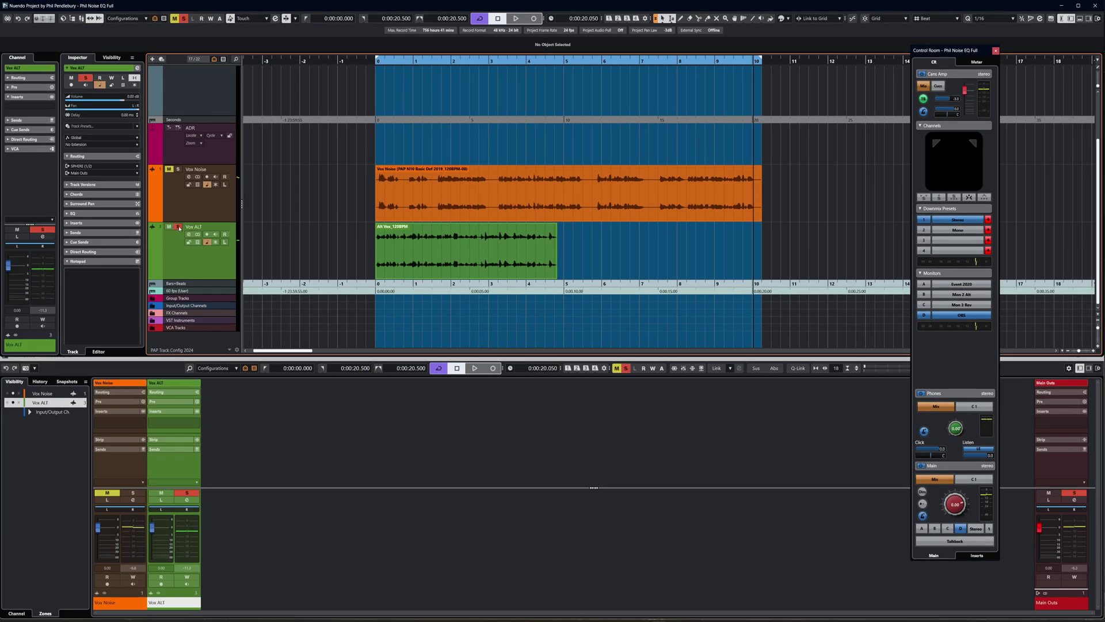
{"action": "key", "text": "space"}
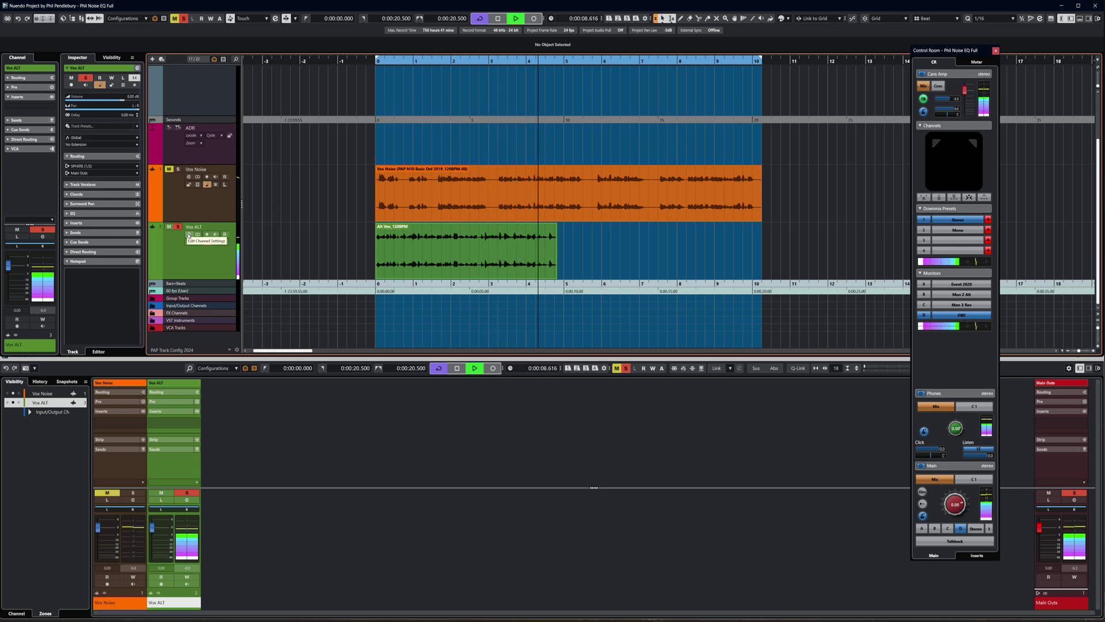
{"action": "key", "text": "space"}
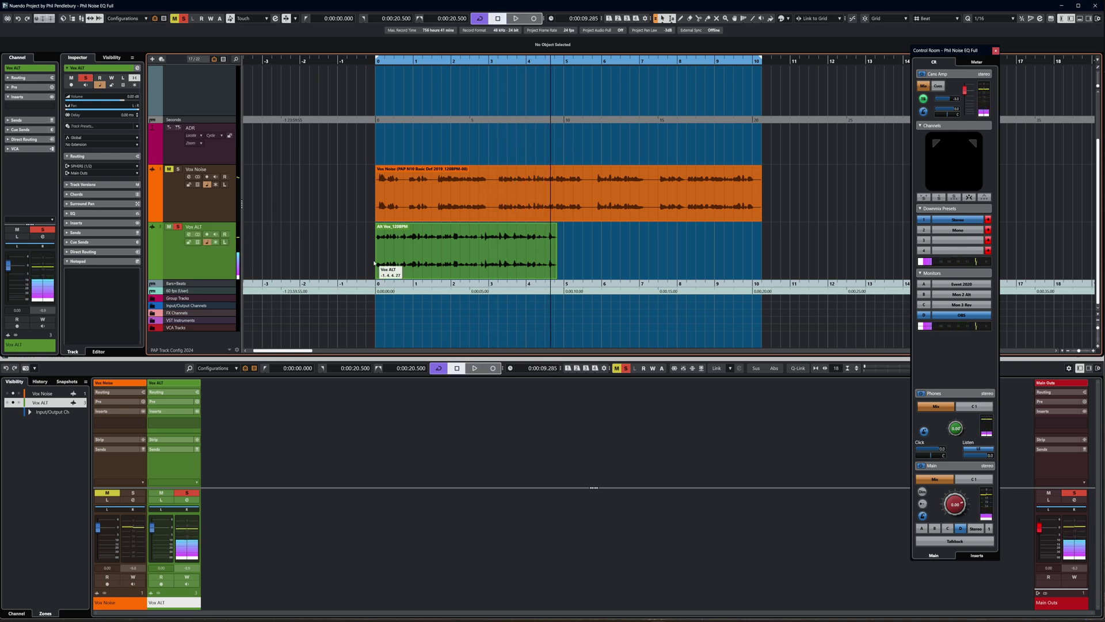
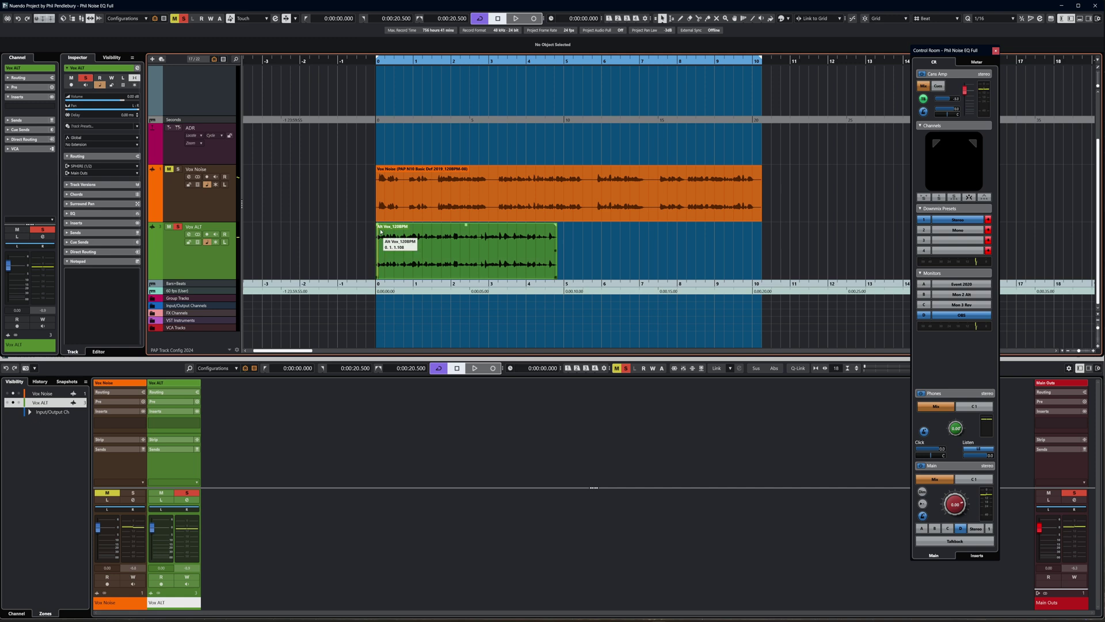
{"action": "key", "text": "space"}
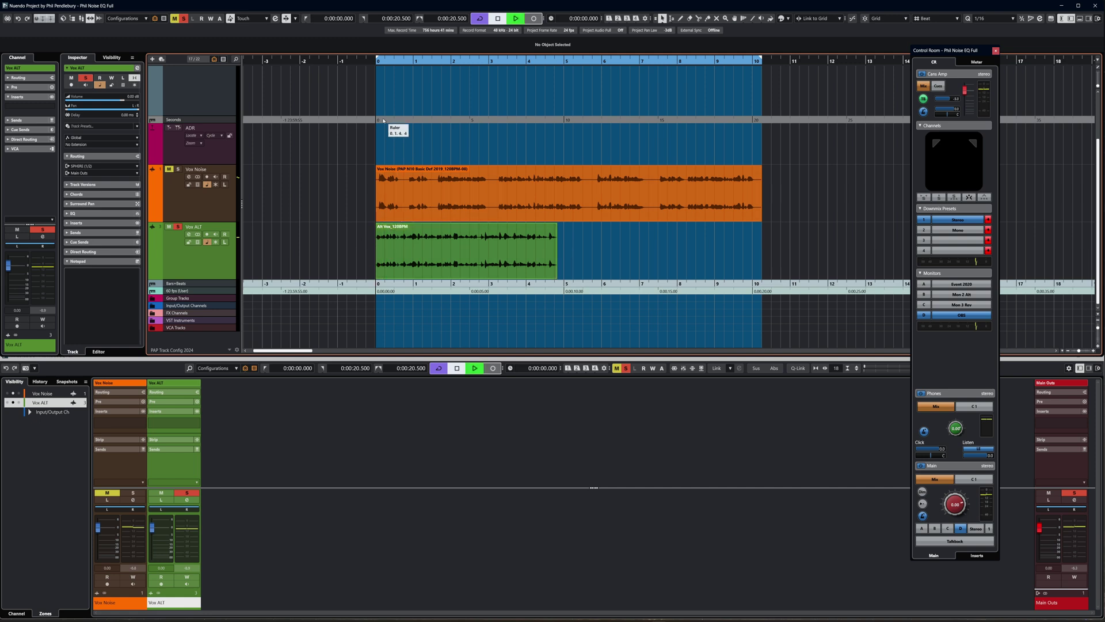
{"action": "key", "text": "space"}
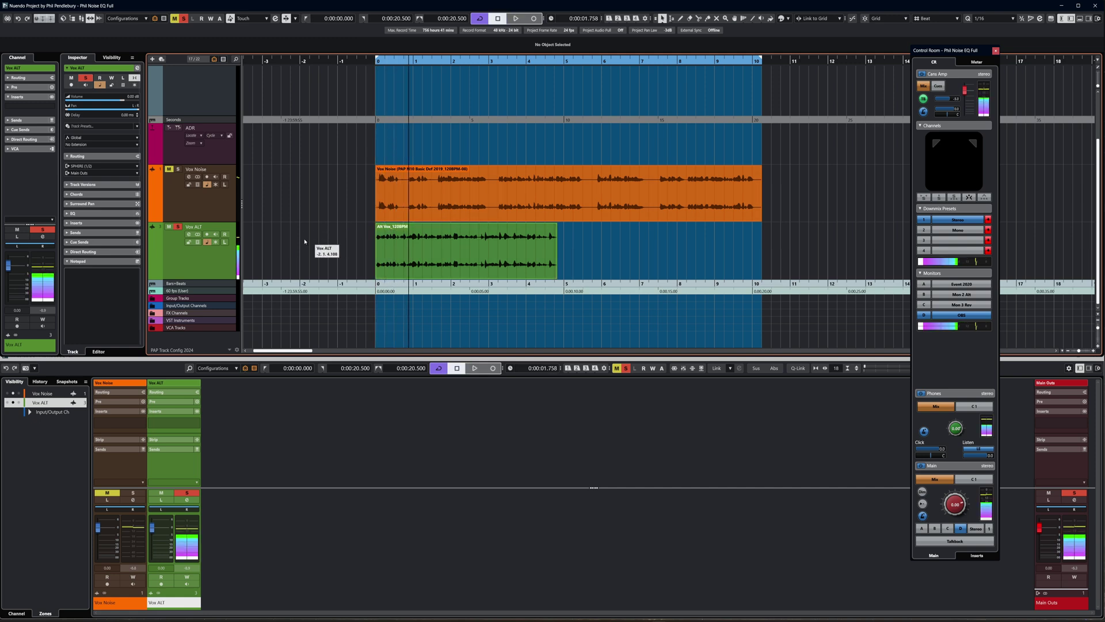
Solo the Vox Noise track instead of Vox ALT, play a short passage of it and clear the solo
{"action": "key", "text": "s"}
{"action": "left_click", "coordinate": [209, 212]}
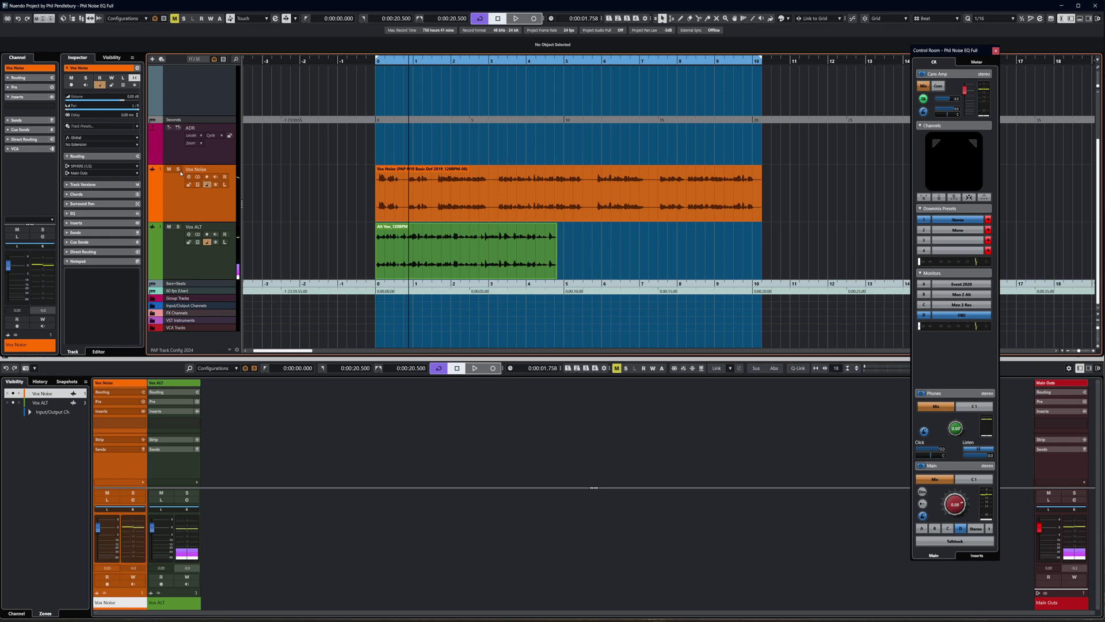
{"action": "key", "text": "s"}
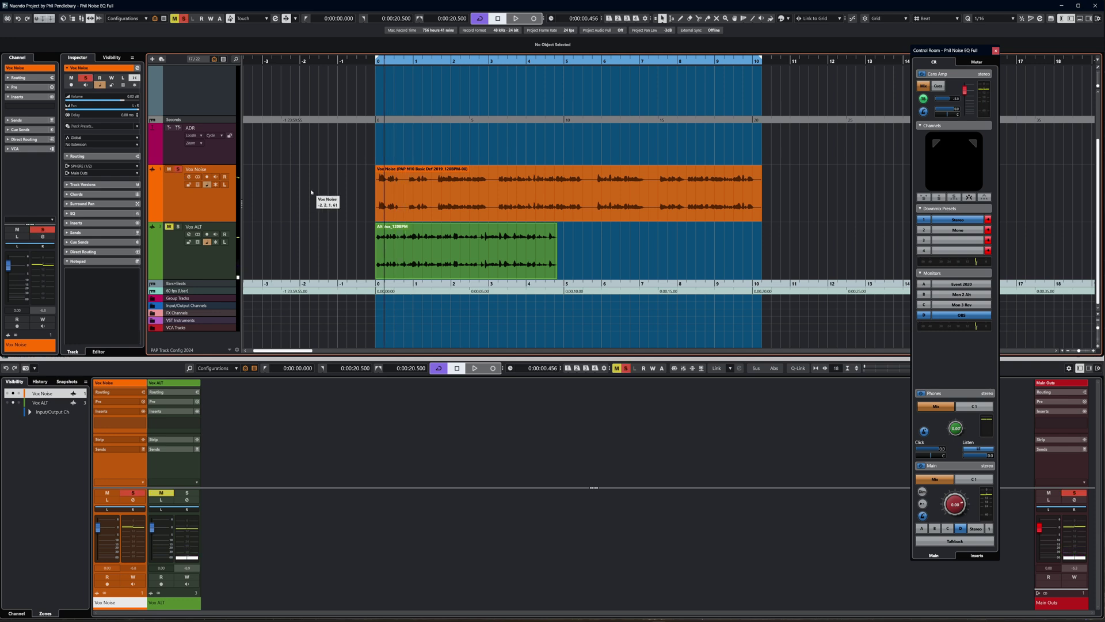
{"action": "key", "text": "space"}
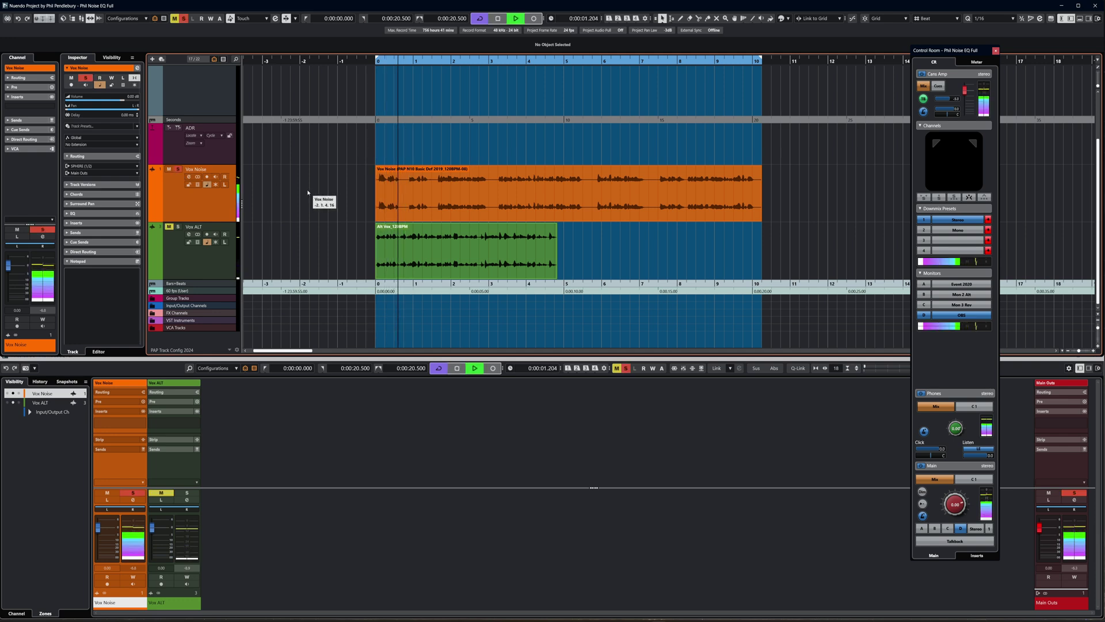
{"action": "key", "text": "space"}
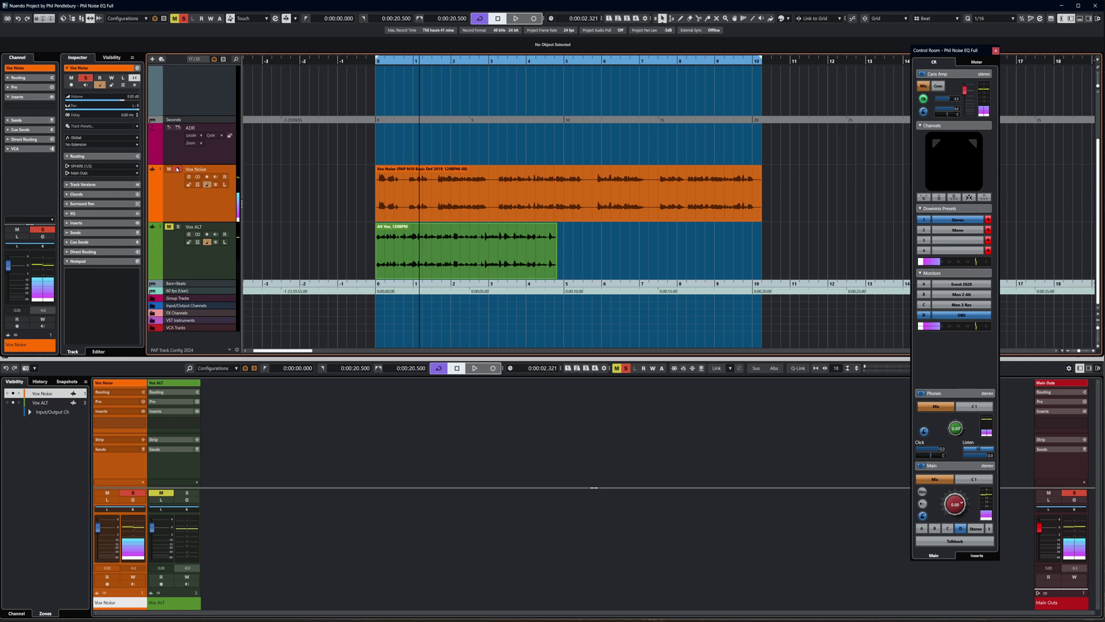
{"action": "key", "text": "s"}
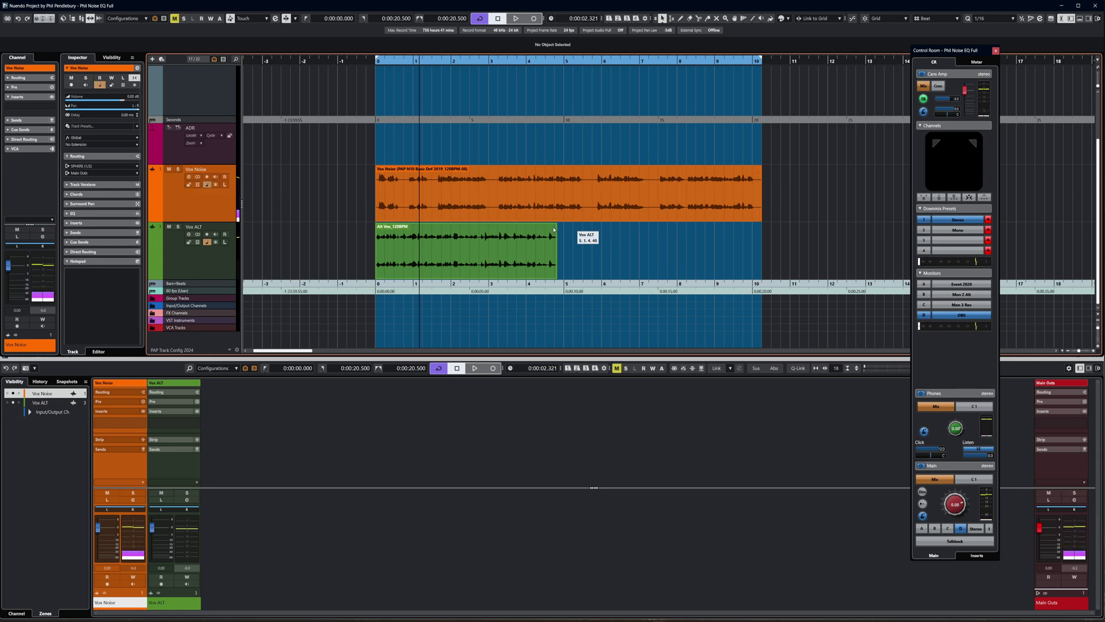
Open Direct Offline Processing for the Vox Noise clip and load the Sound Profiler plug-in
{"action": "left_click", "coordinate": [545, 200]}
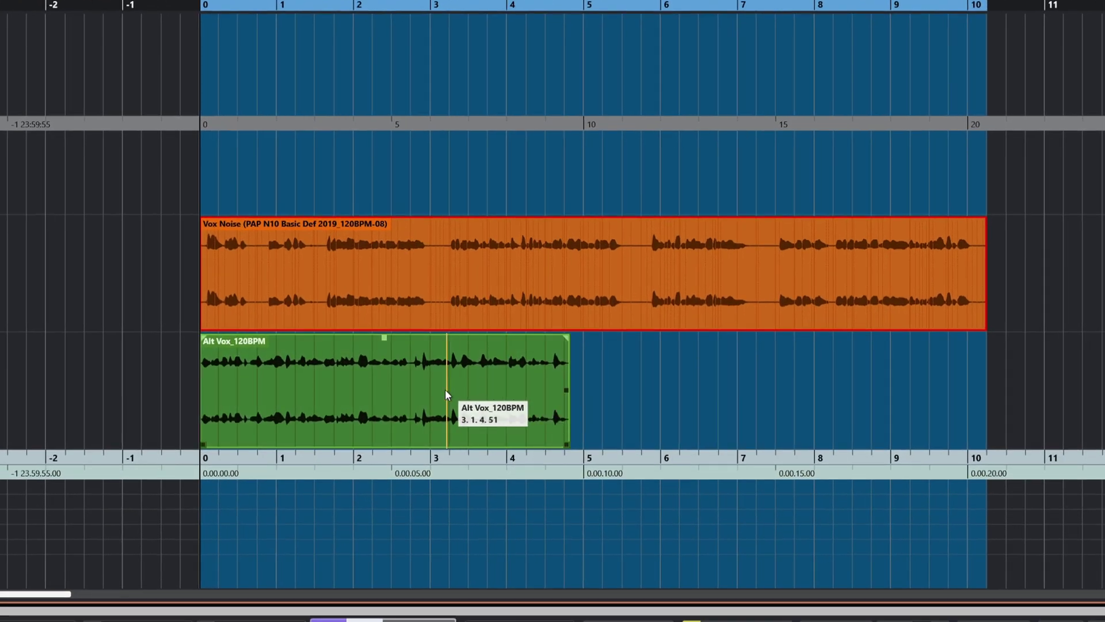
{"action": "left_click", "coordinate": [486, 257]}
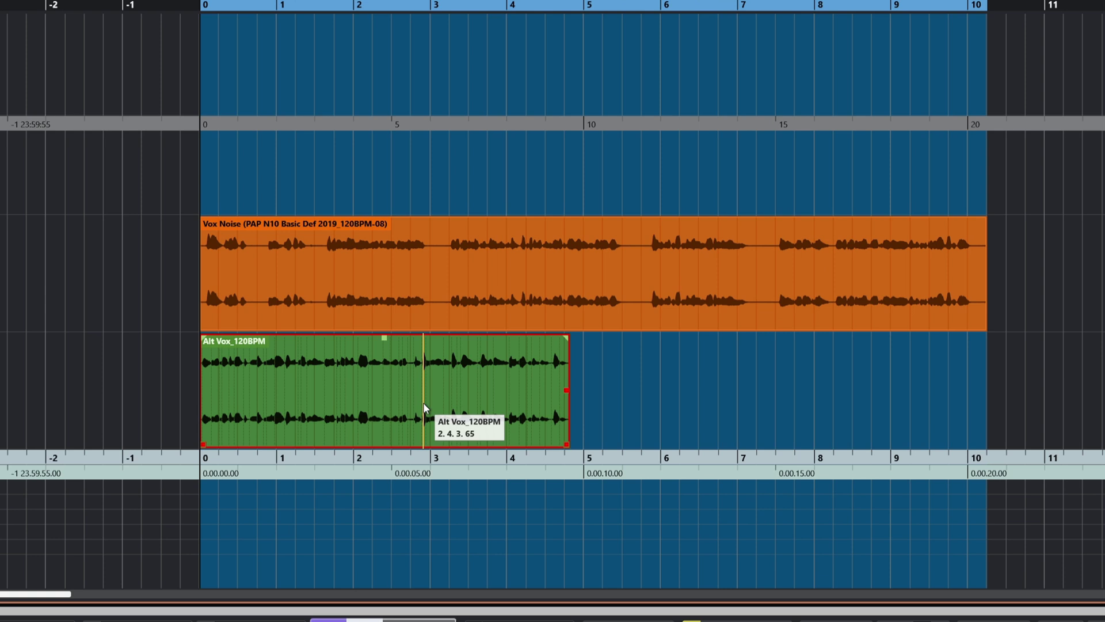
{"action": "left_click", "coordinate": [509, 285]}
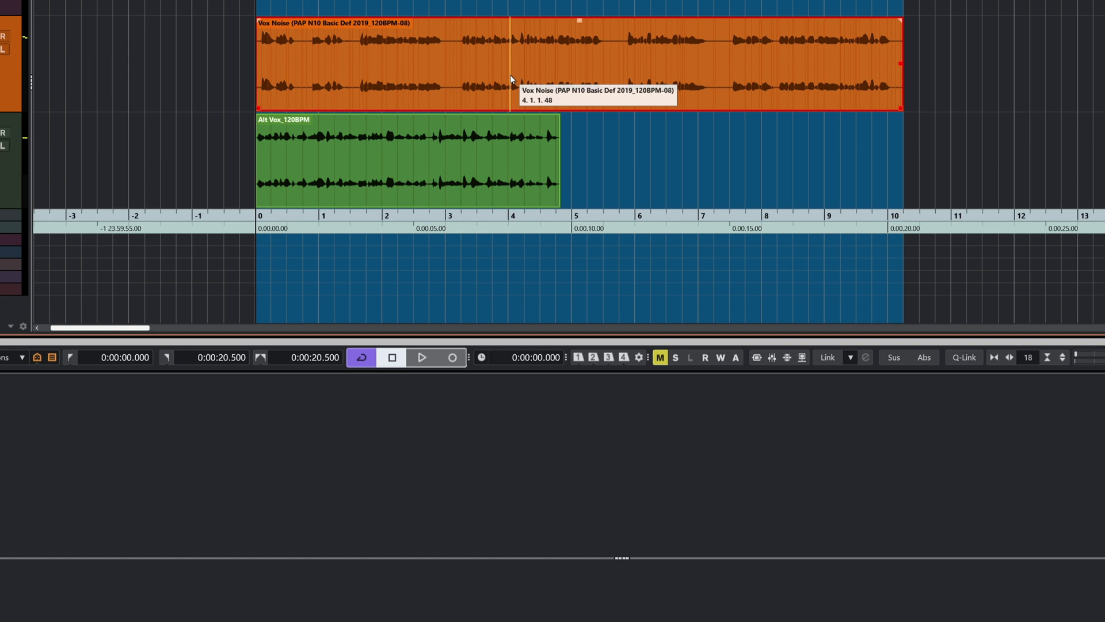
{"action": "key", "text": "F7"}
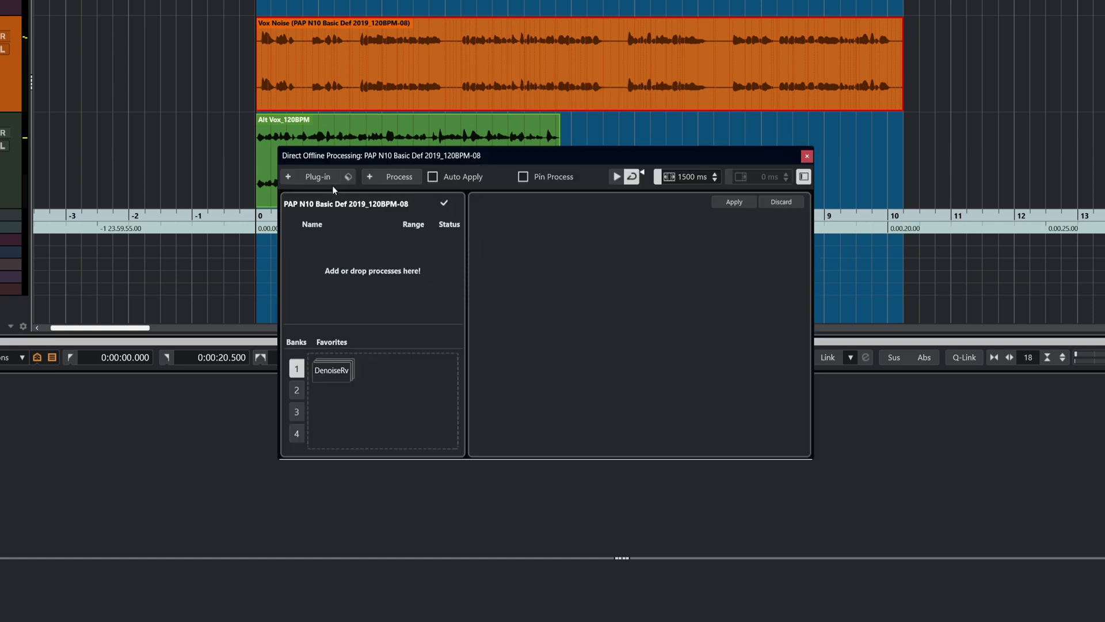
{"action": "left_click", "coordinate": [316, 179]}
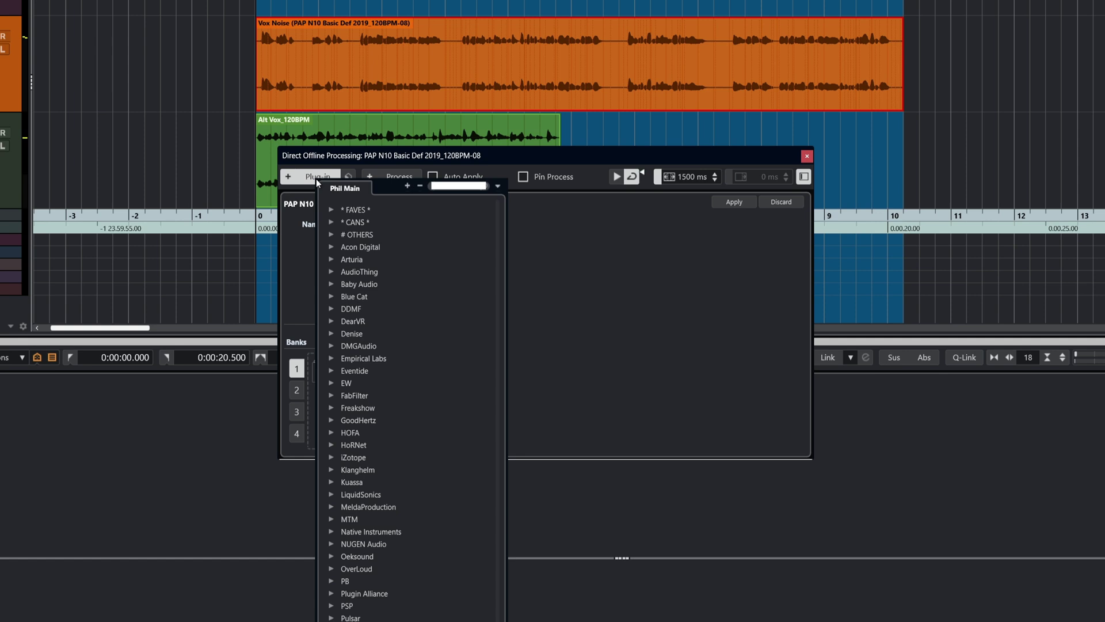
{"action": "type", "text": "profi"}
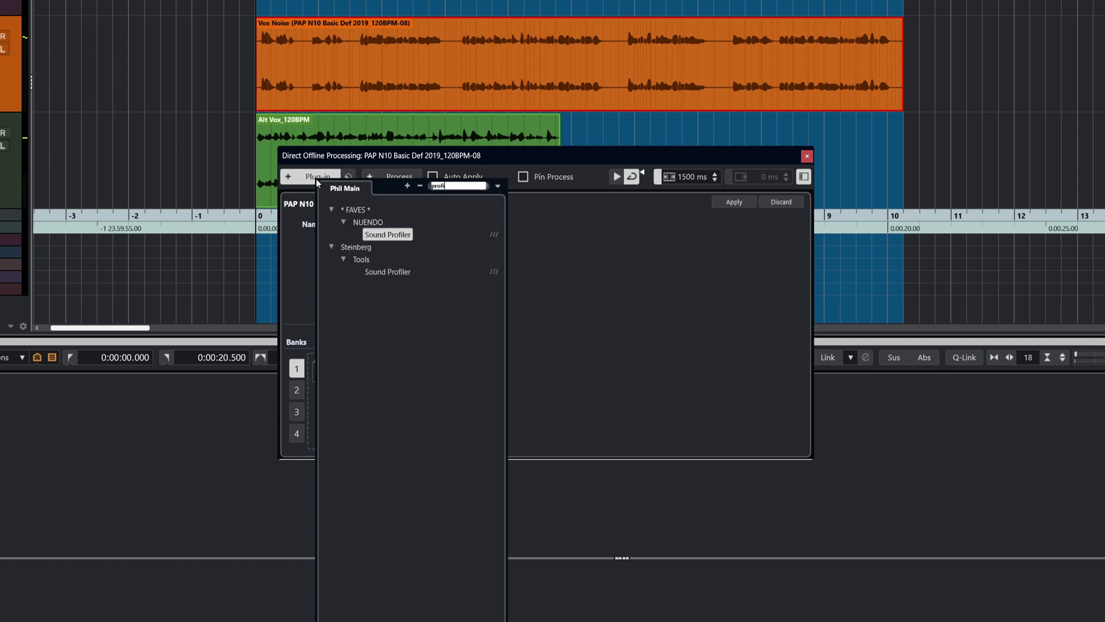
{"action": "left_click", "coordinate": [392, 233]}
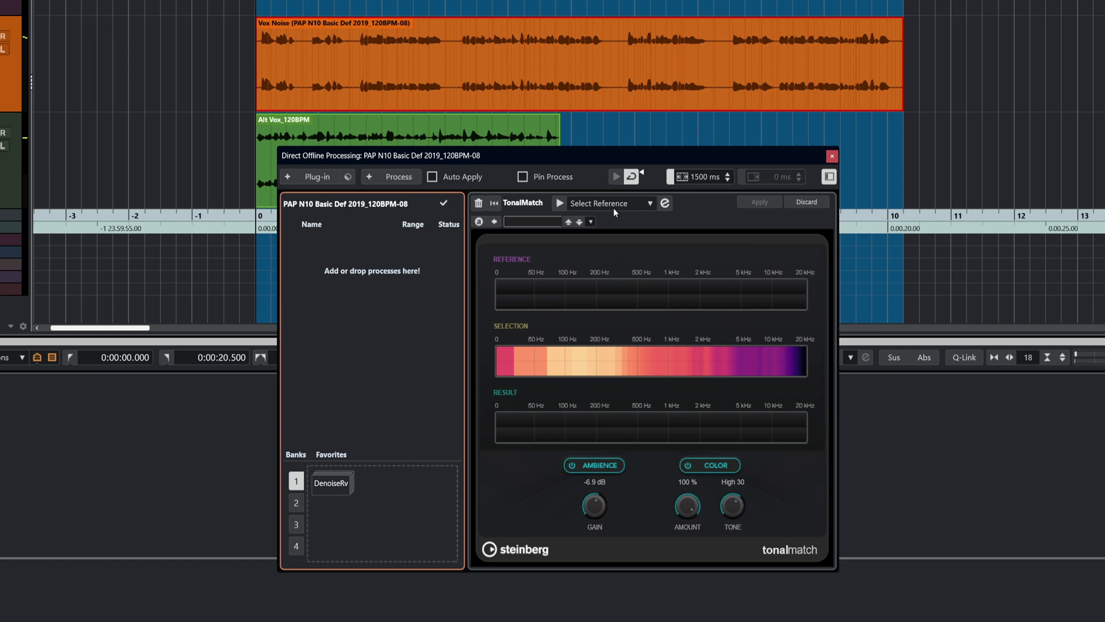
Add the Alt Vox_120BPM clip to the sound references from the plug-in's reference editor and delete that entry
{"action": "left_click", "coordinate": [665, 204]}
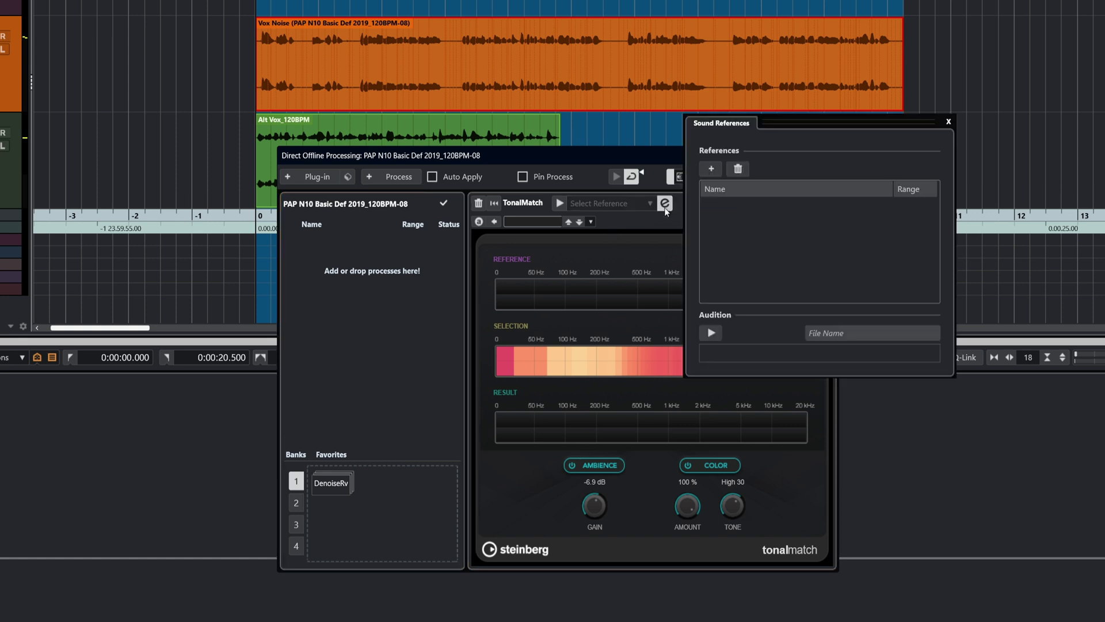
{"action": "left_click", "coordinate": [506, 137]}
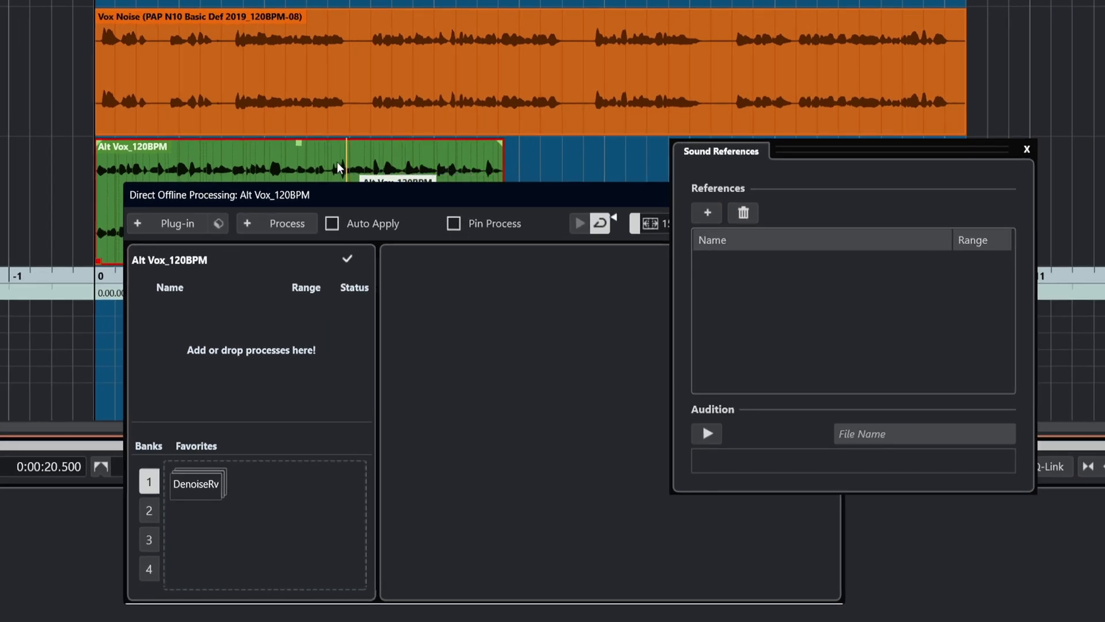
{"action": "left_click", "coordinate": [708, 213]}
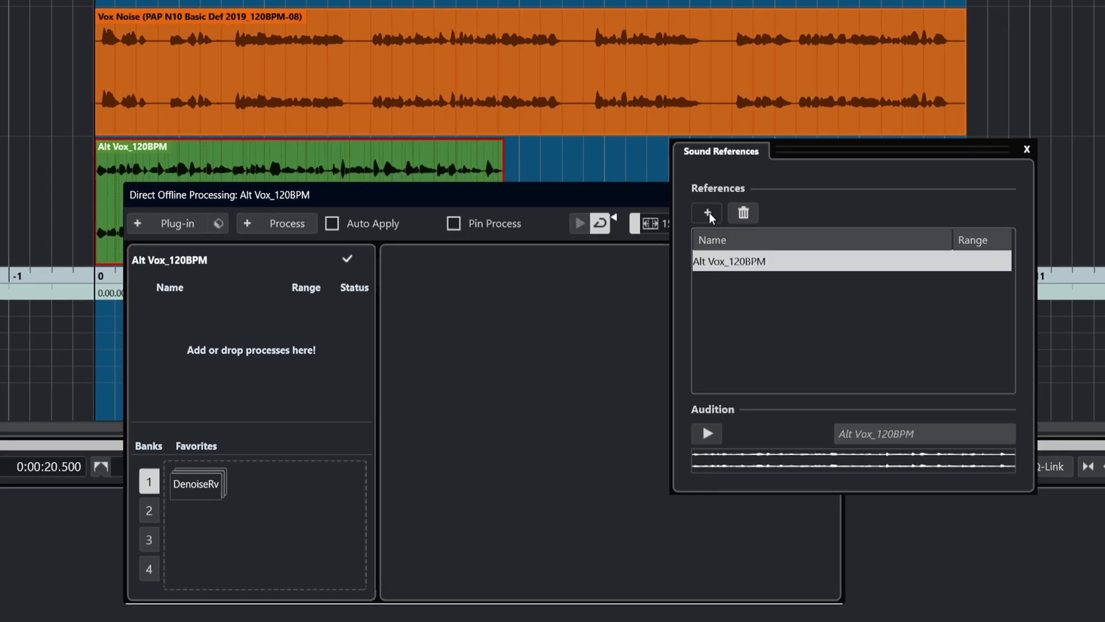
{"action": "left_click", "coordinate": [742, 213]}
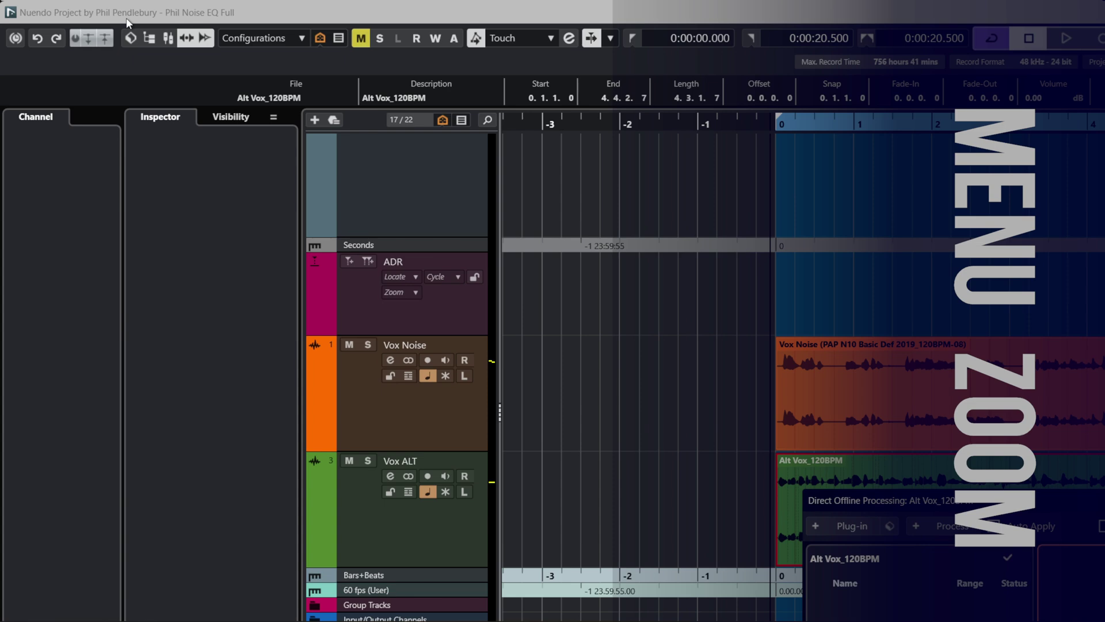
Open Sound References from the project's audio commands, add the Alt Vox_120BPM clip as a reference and close the window
{"action": "left_click", "coordinate": [98, 31]}
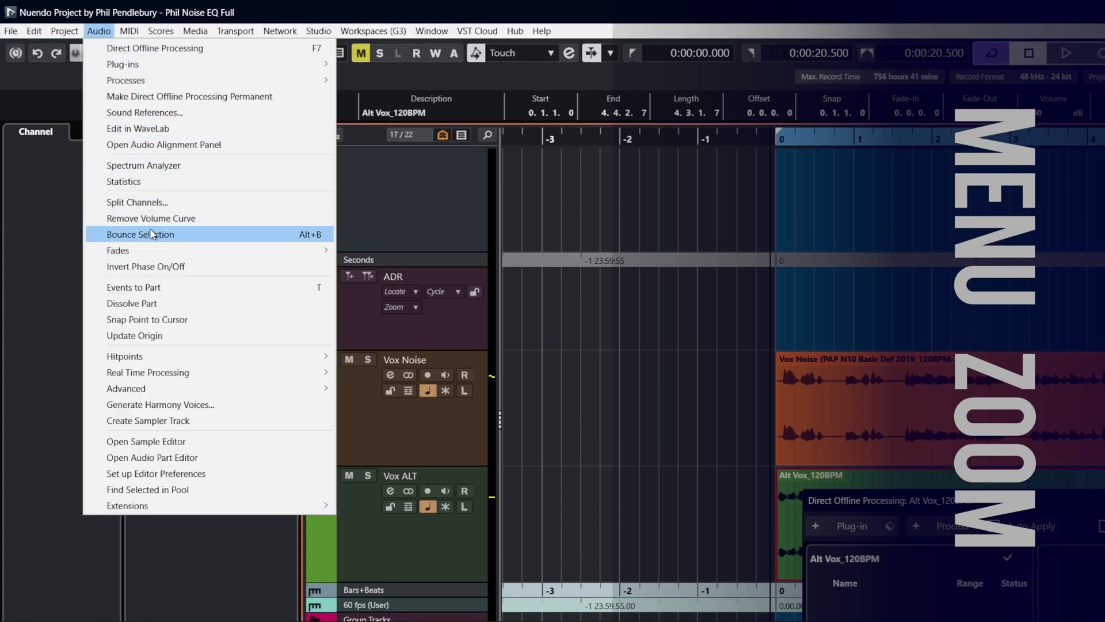
{"action": "left_click", "coordinate": [145, 112]}
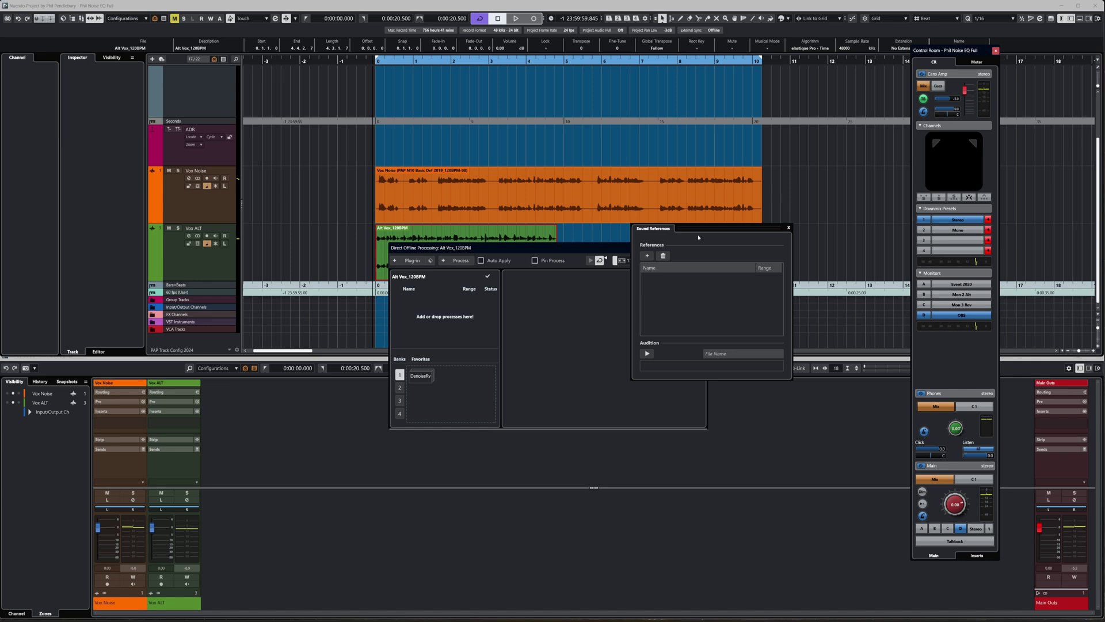
{"action": "left_click_drag", "start_coordinate": [705, 227], "coordinate": [570, 248]}
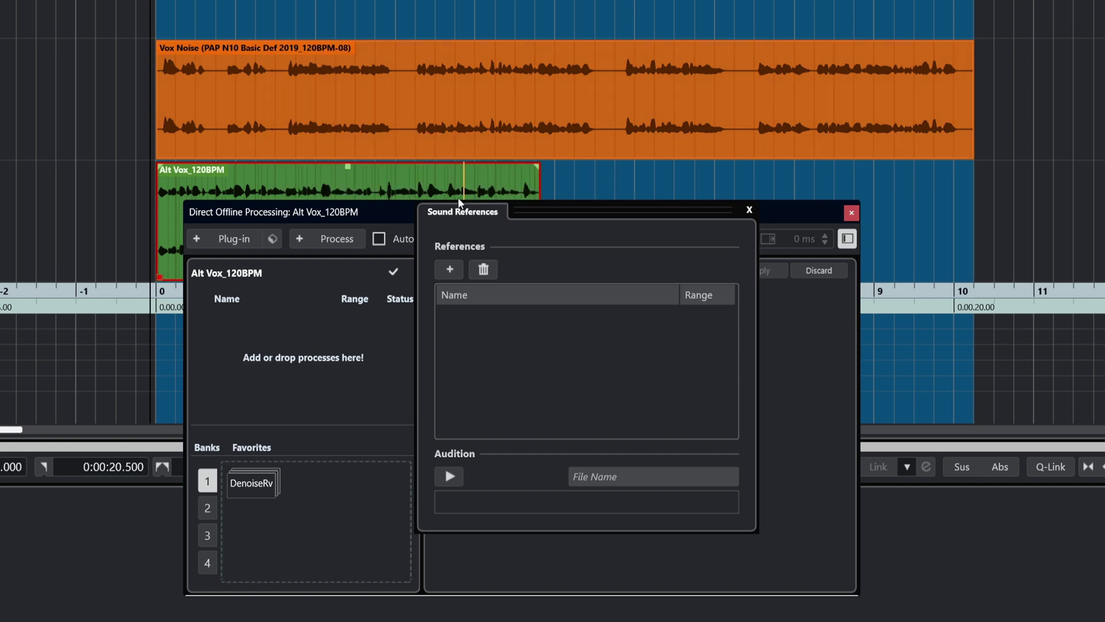
{"action": "left_click", "coordinate": [450, 271]}
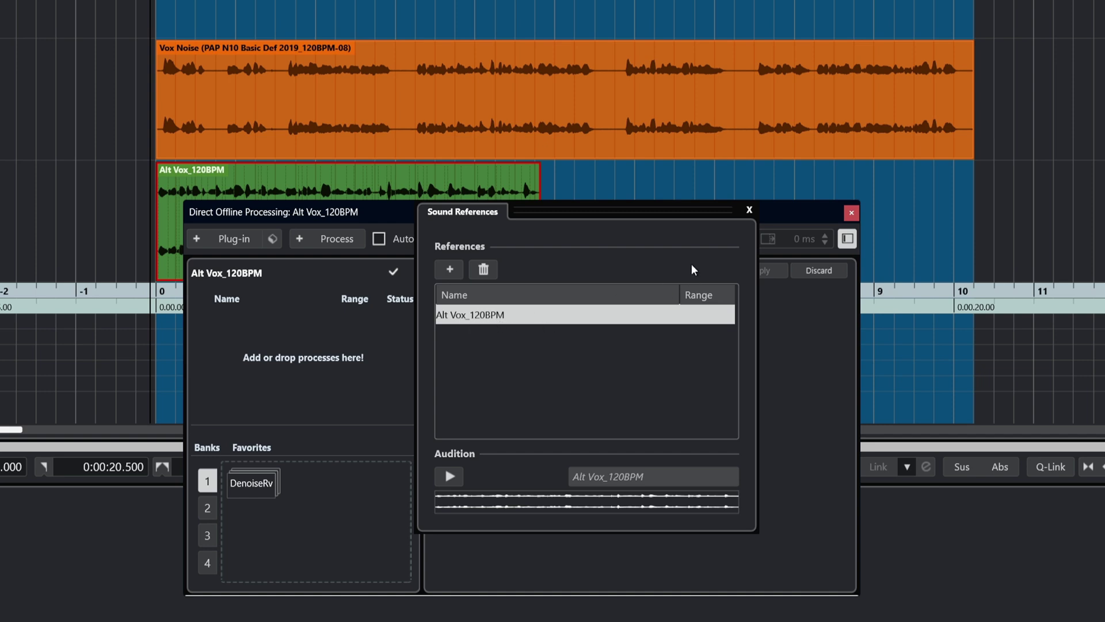
{"action": "left_click", "coordinate": [749, 210]}
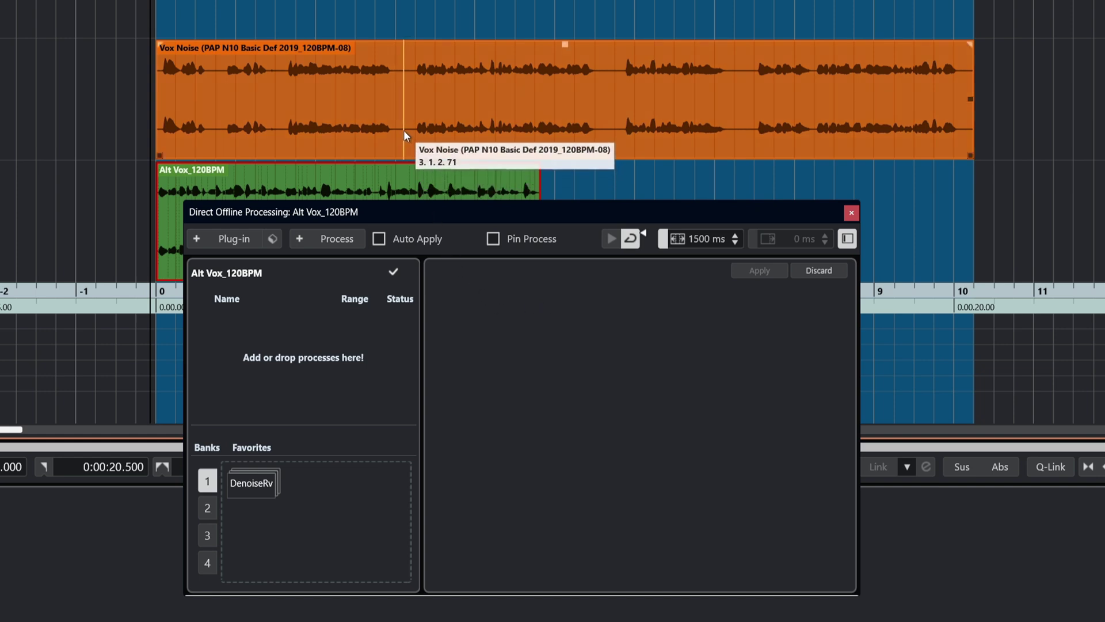
Select the Vox Noise clip, mute the Vox ALT track and play back the noise vocal
{"action": "left_click", "coordinate": [358, 130]}
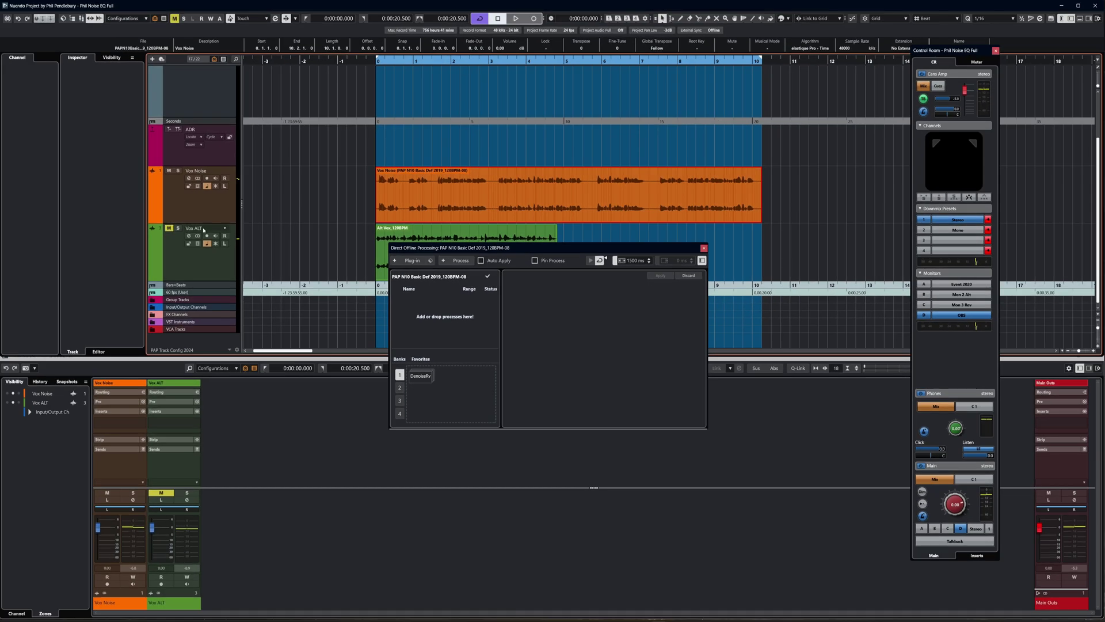
{"action": "key", "text": "space"}
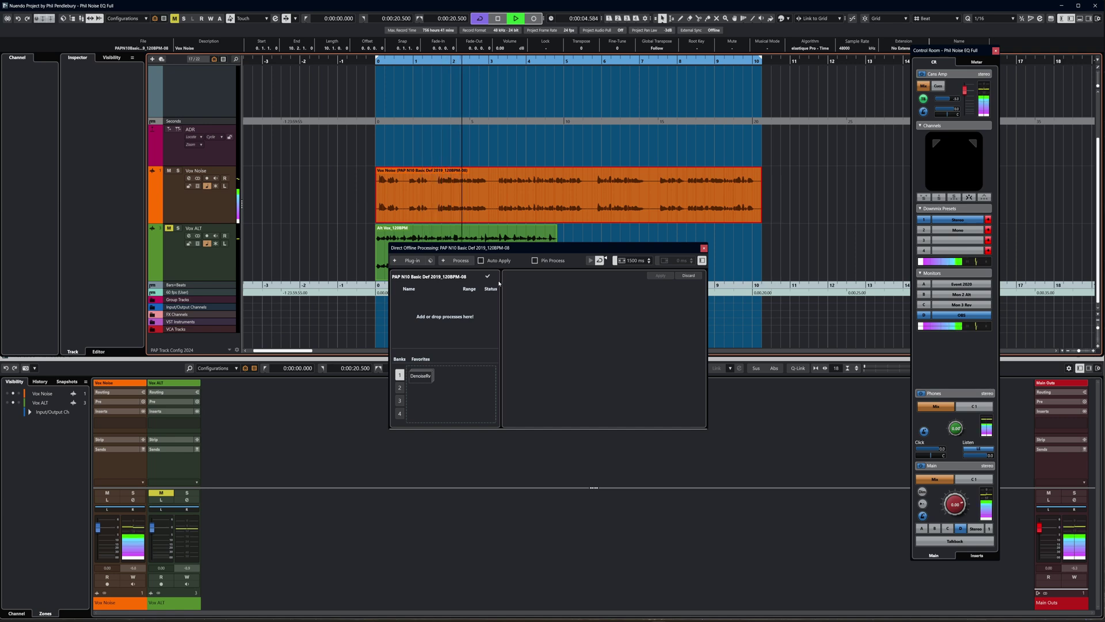
{"action": "key", "text": "space"}
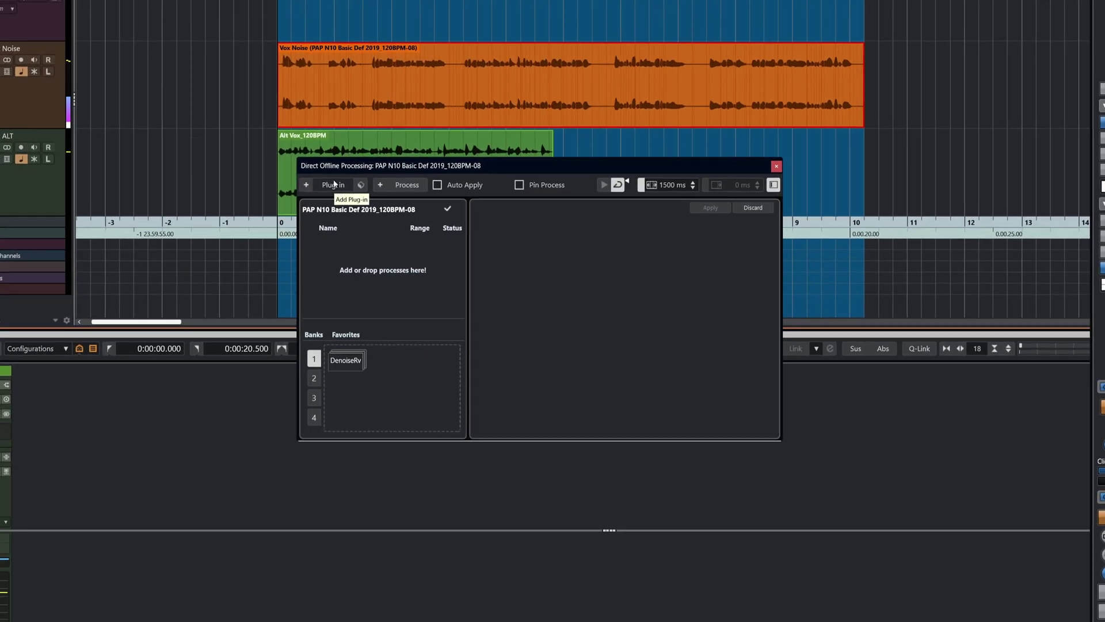
Load Sound Profiler on the Vox Noise clip with Alt Vox_120BPM as the reference, and check its entry in Sound References
{"action": "left_click", "coordinate": [413, 261]}
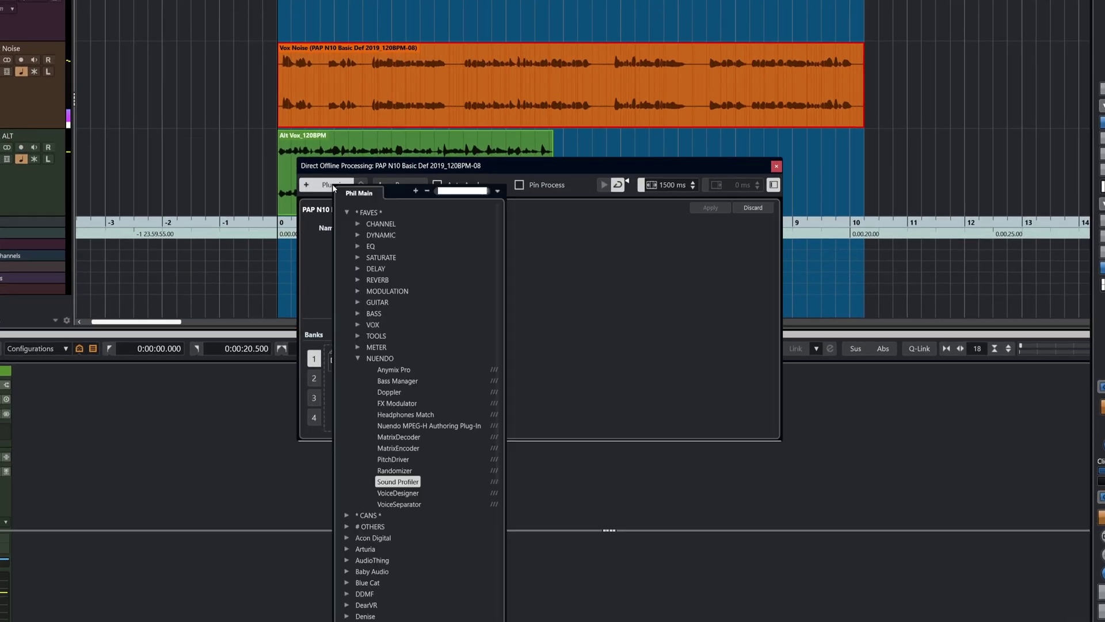
{"action": "left_click", "coordinate": [398, 482]}
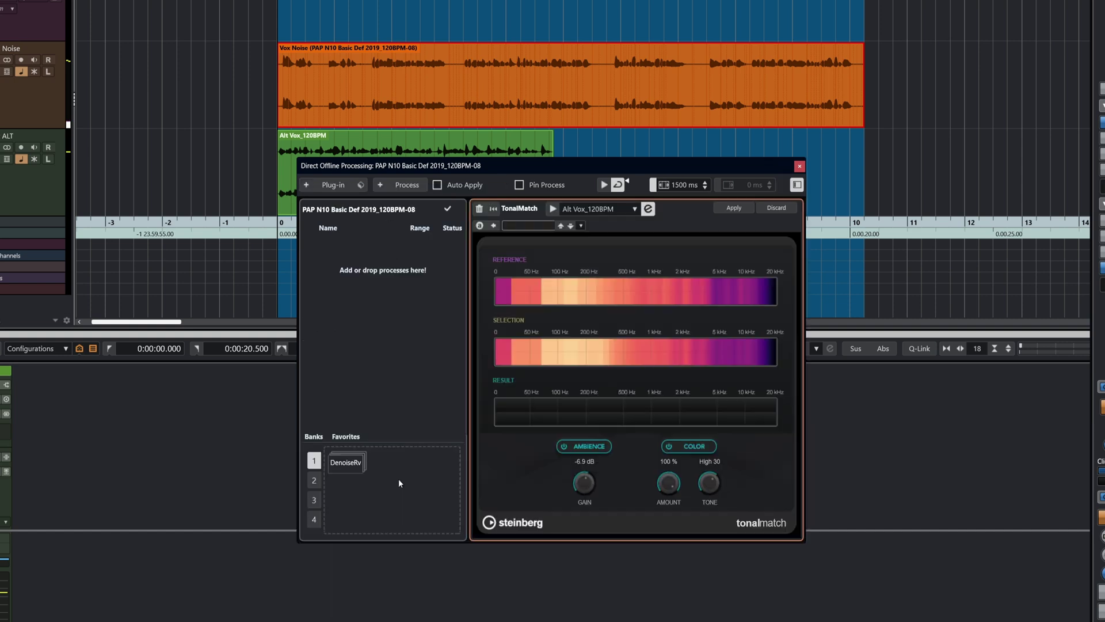
{"action": "left_click", "coordinate": [648, 208]}
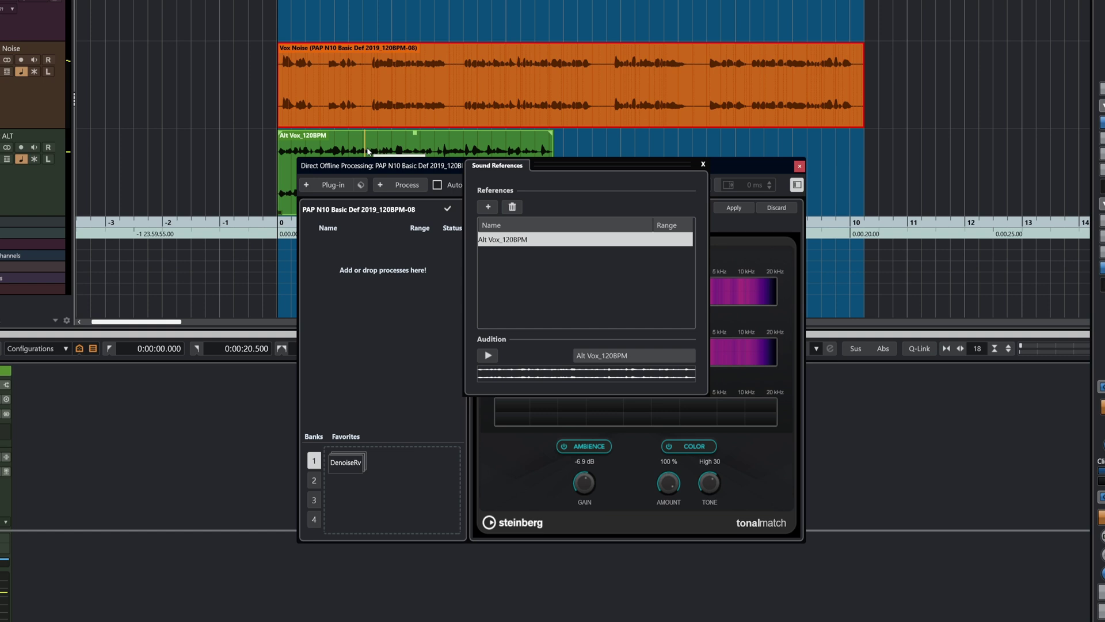
{"action": "left_click", "coordinate": [703, 164]}
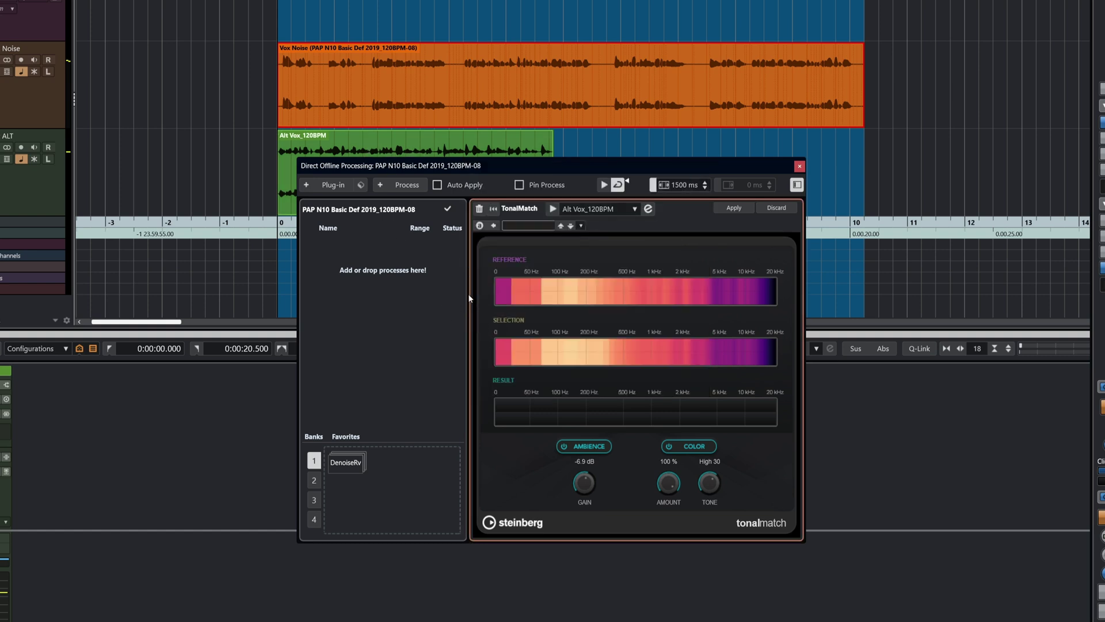
Preview the Sound Profiler match while setting ambience gain to -24.0 dB and color tone to 0, and discard the process
{"action": "key", "text": "space"}
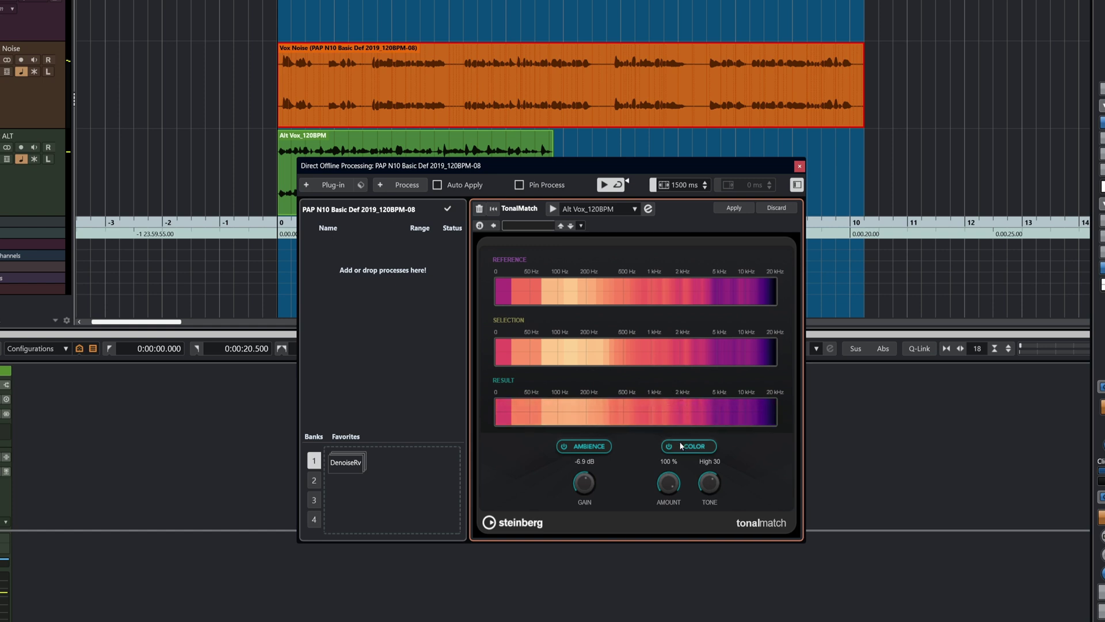
{"action": "left_click_drag", "start_coordinate": [593, 482], "coordinate": [588, 552]}
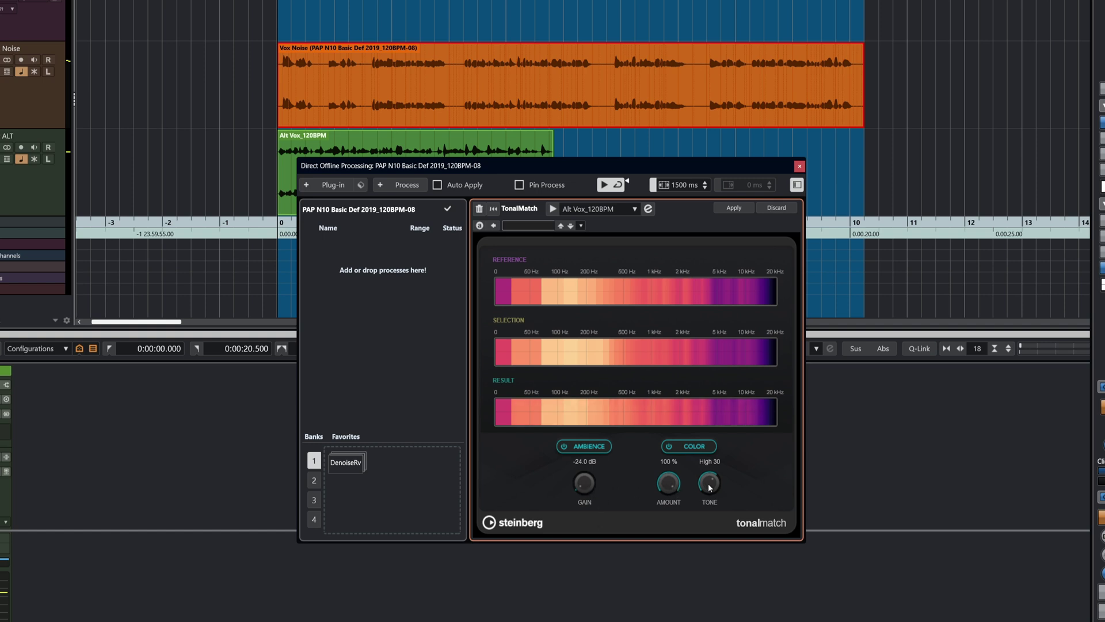
{"action": "left_click_drag", "start_coordinate": [710, 485], "coordinate": [709, 504]}
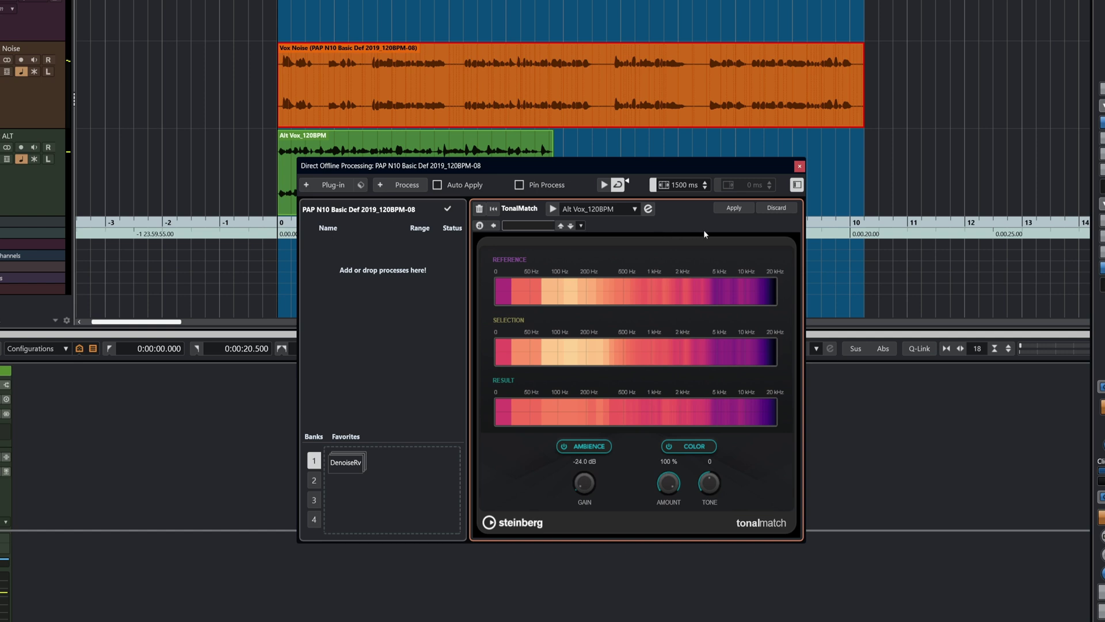
{"action": "left_click", "coordinate": [775, 209]}
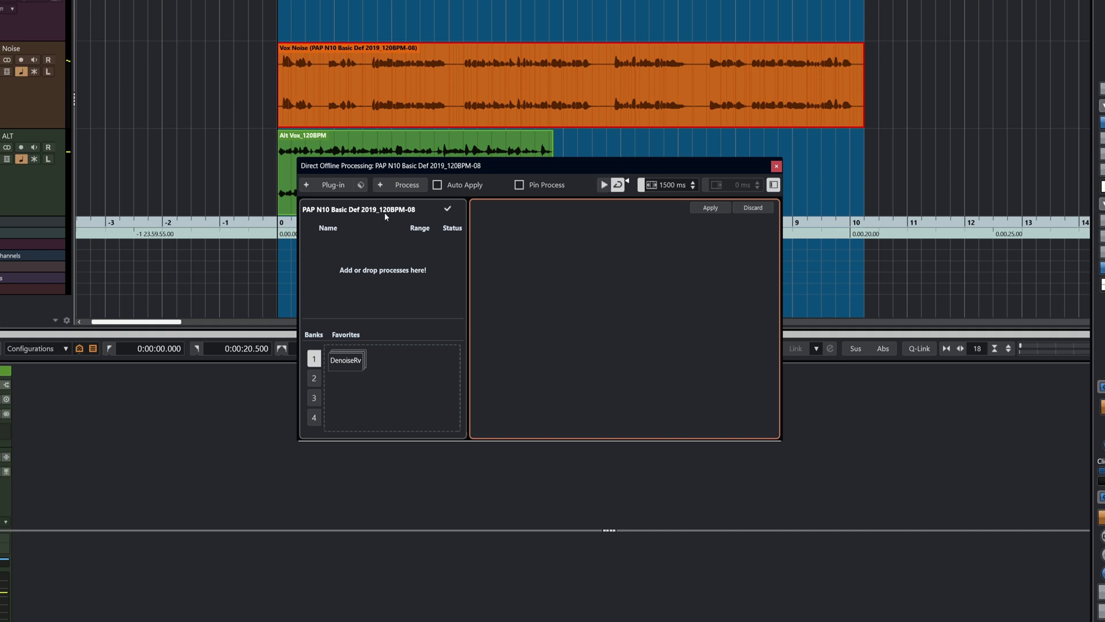
Reload Sound Profiler on the Vox Noise clip and check the Alt Vox_120BPM entry in Sound References
{"action": "left_click", "coordinate": [327, 185]}
{"action": "left_click", "coordinate": [391, 481]}
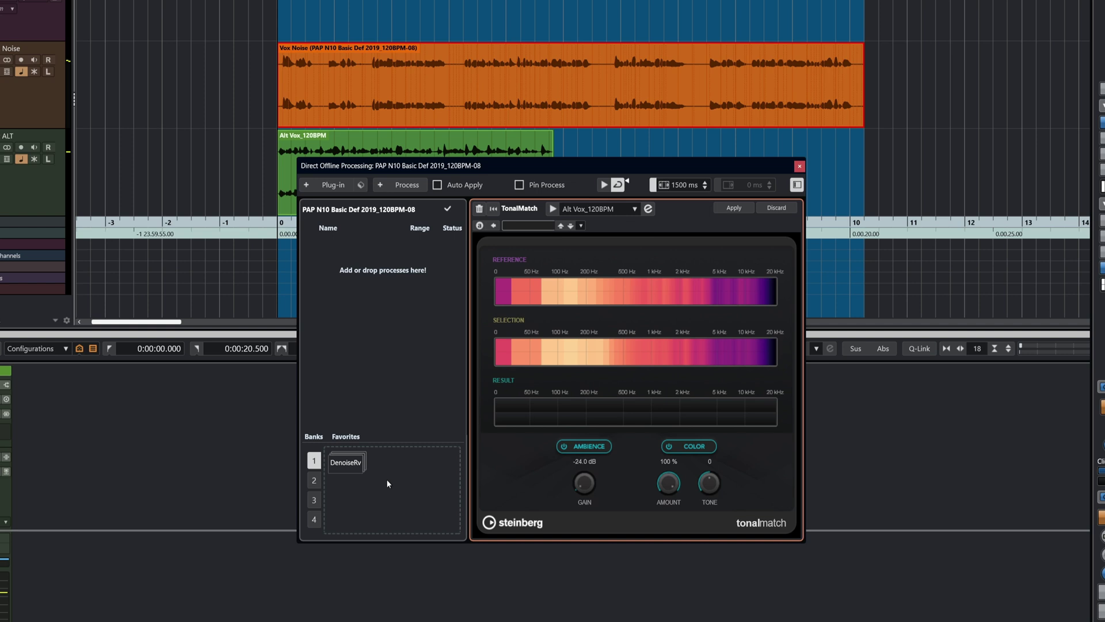
{"action": "left_click", "coordinate": [610, 279]}
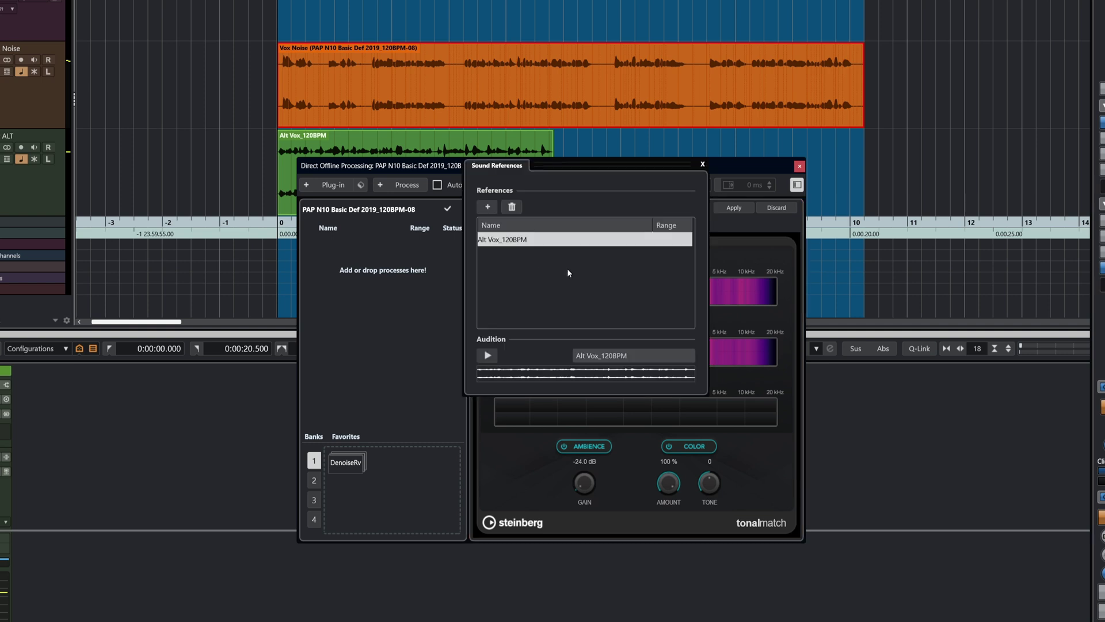
{"action": "left_click", "coordinate": [702, 166]}
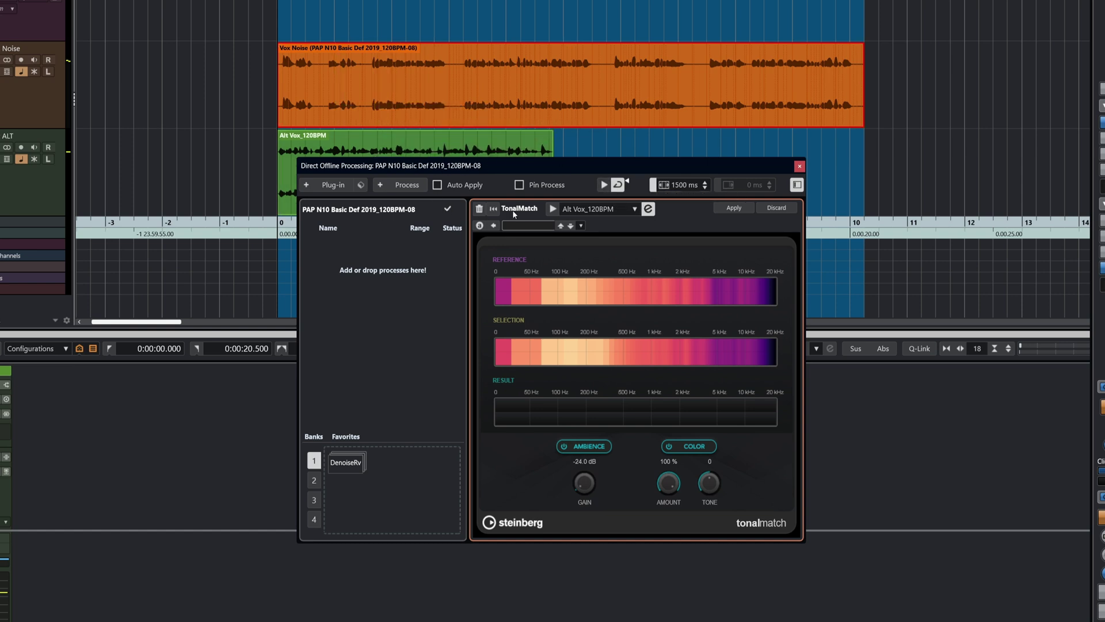
Preview the match while raising ambience gain to 6.0 dB, lowering it to -9.6 dB and switching ambience off
{"action": "left_click", "coordinate": [555, 210]}
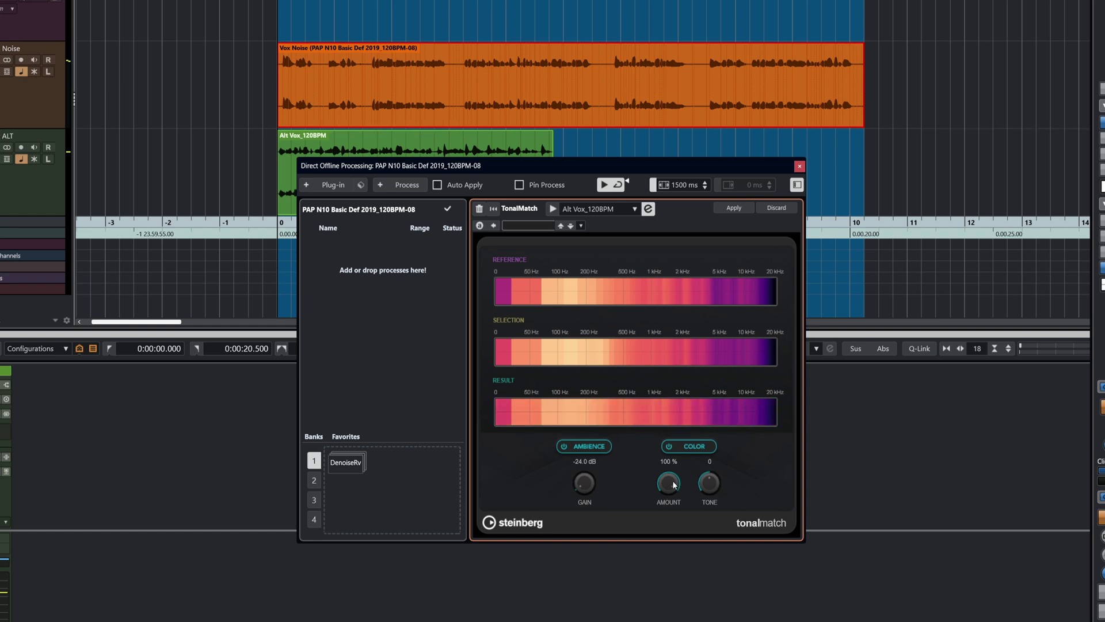
{"action": "left_click_drag", "start_coordinate": [587, 484], "coordinate": [575, 326]}
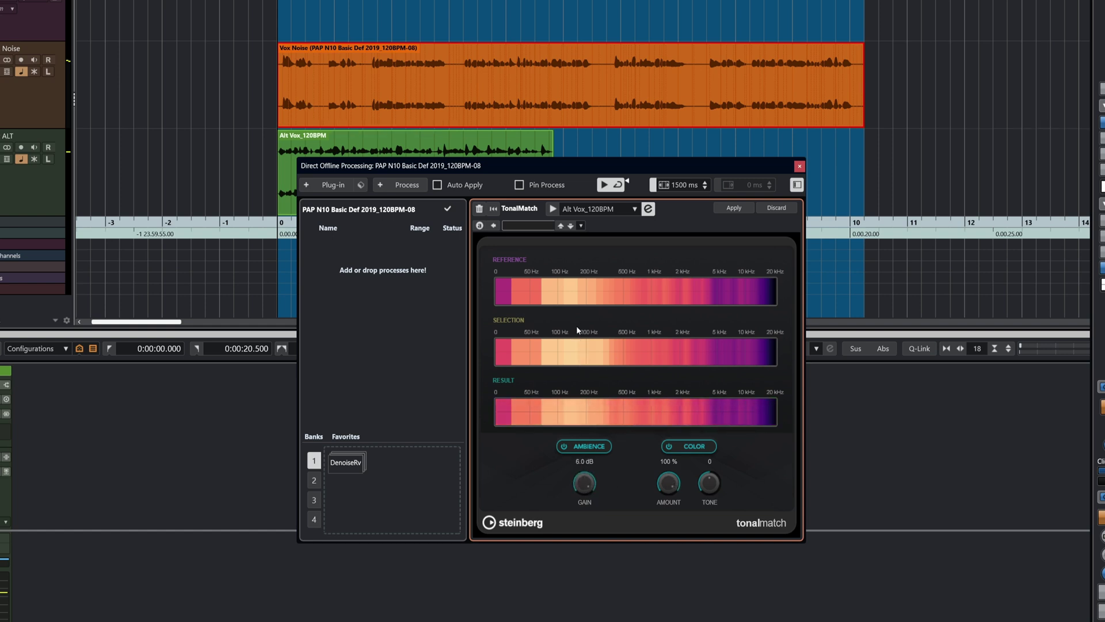
{"action": "left_click_drag", "start_coordinate": [579, 370], "coordinate": [587, 454]}
{"action": "key", "text": "space"}
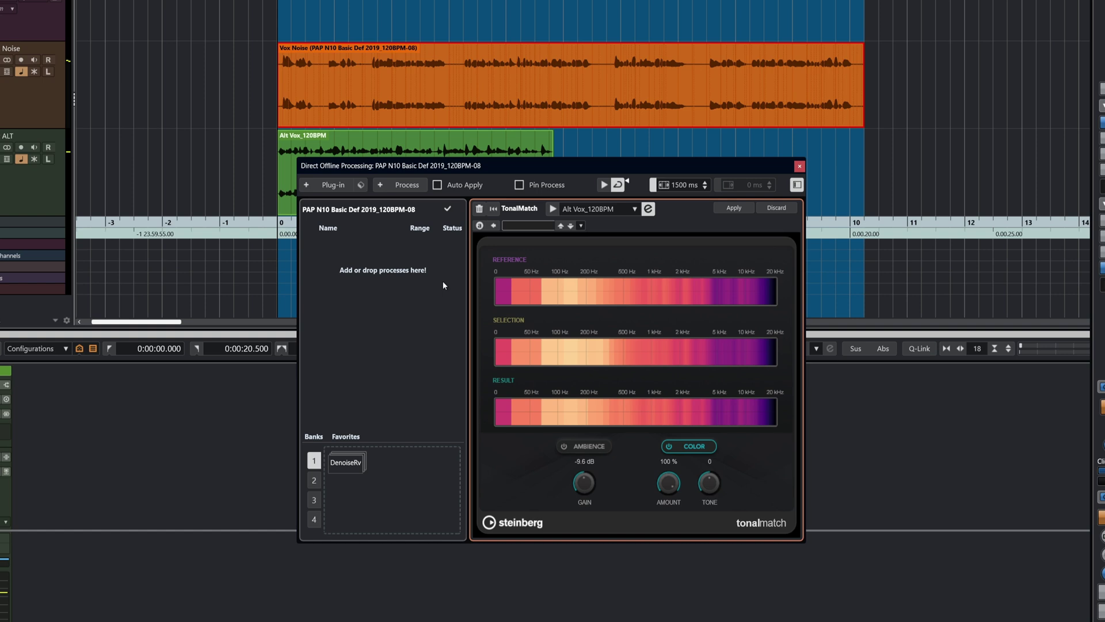
Apply VoiceSeparator to the Vox Noise clip with dialogue at 0.0 dB and background at -32.2 dB
{"action": "left_click", "coordinate": [337, 186]}
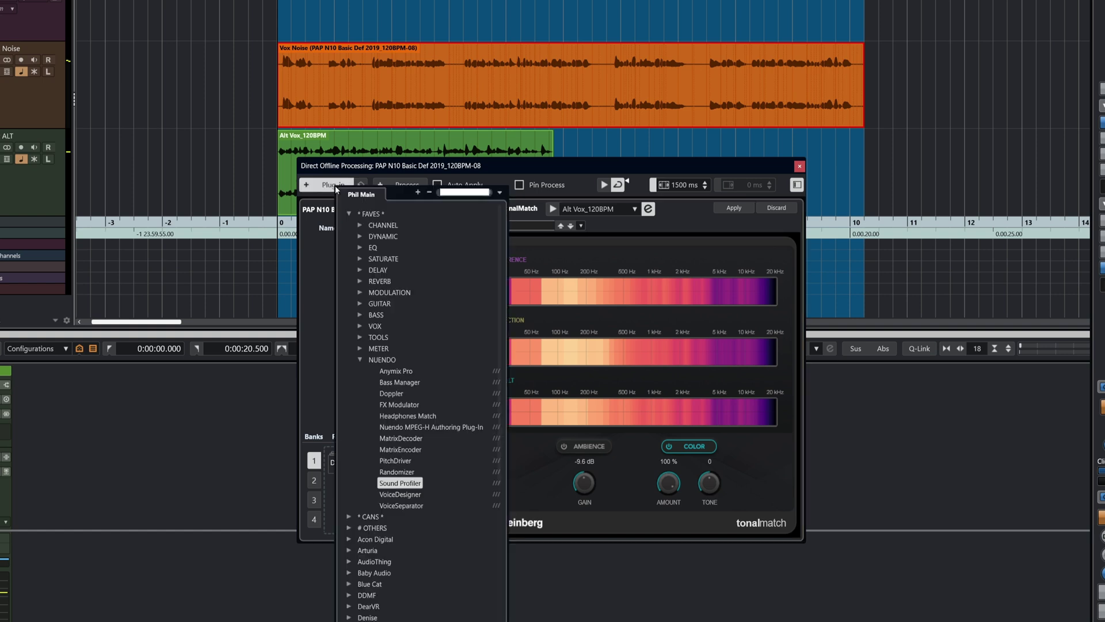
{"action": "left_click", "coordinate": [414, 506]}
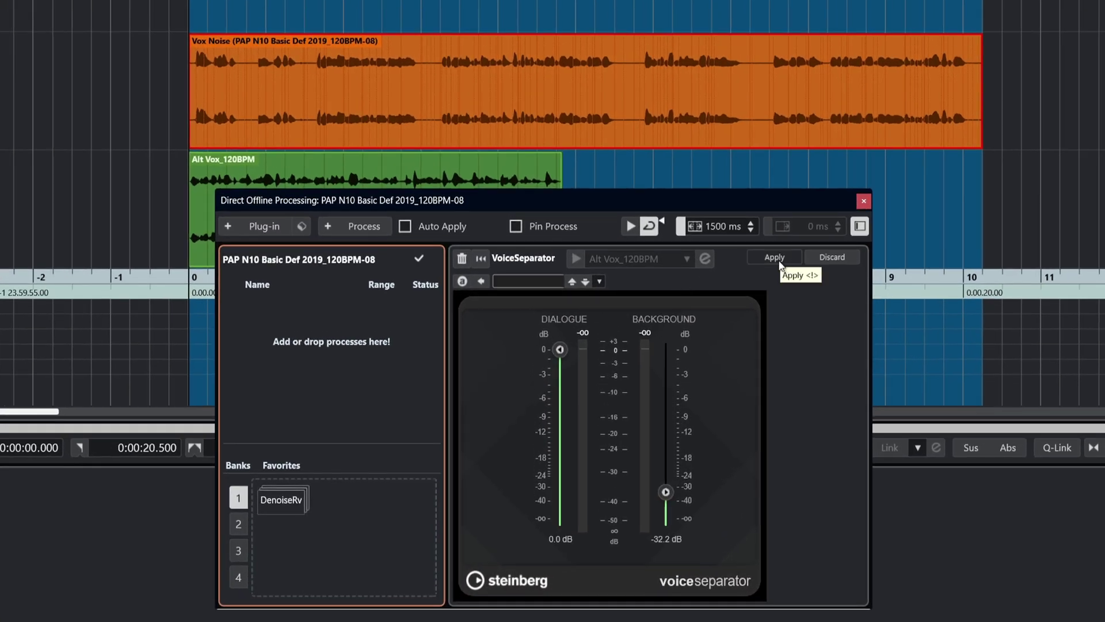
{"action": "left_click", "coordinate": [778, 260]}
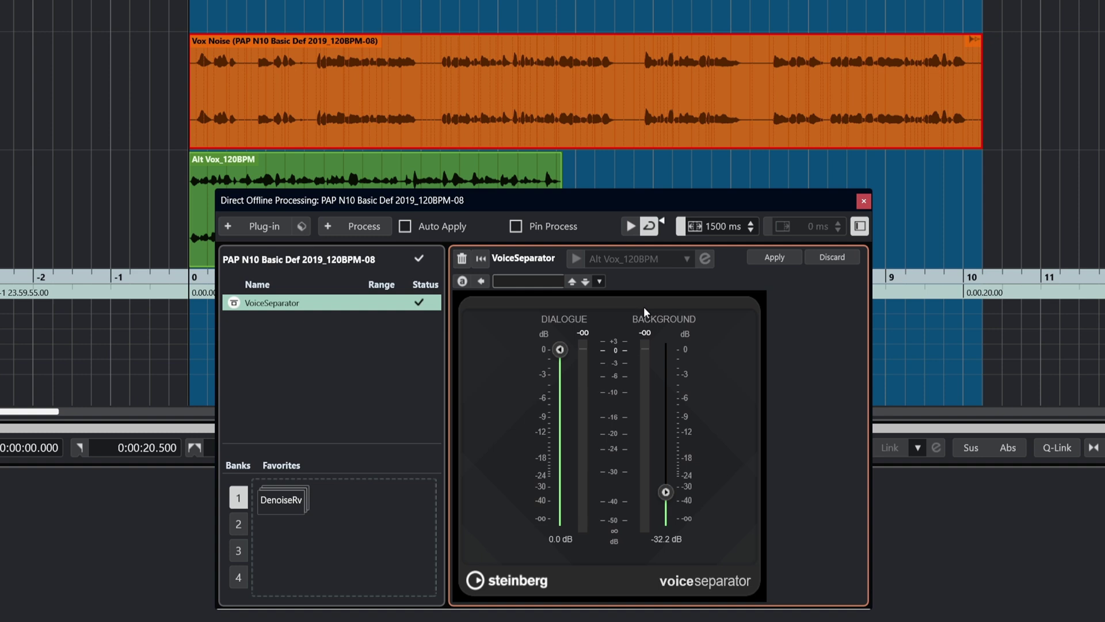
Add Sound Profiler after VoiceSeparator, check its Alt Vox_120BPM reference and apply it with ambience gain at -24.0 dB
{"action": "left_click", "coordinate": [264, 228]}
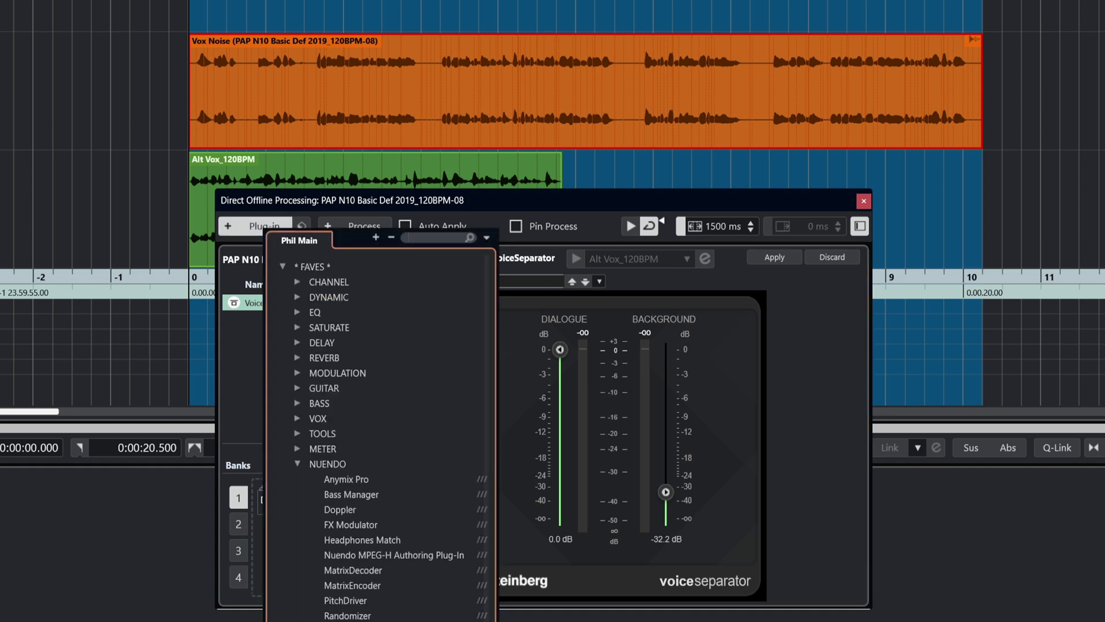
{"action": "key", "text": "Return"}
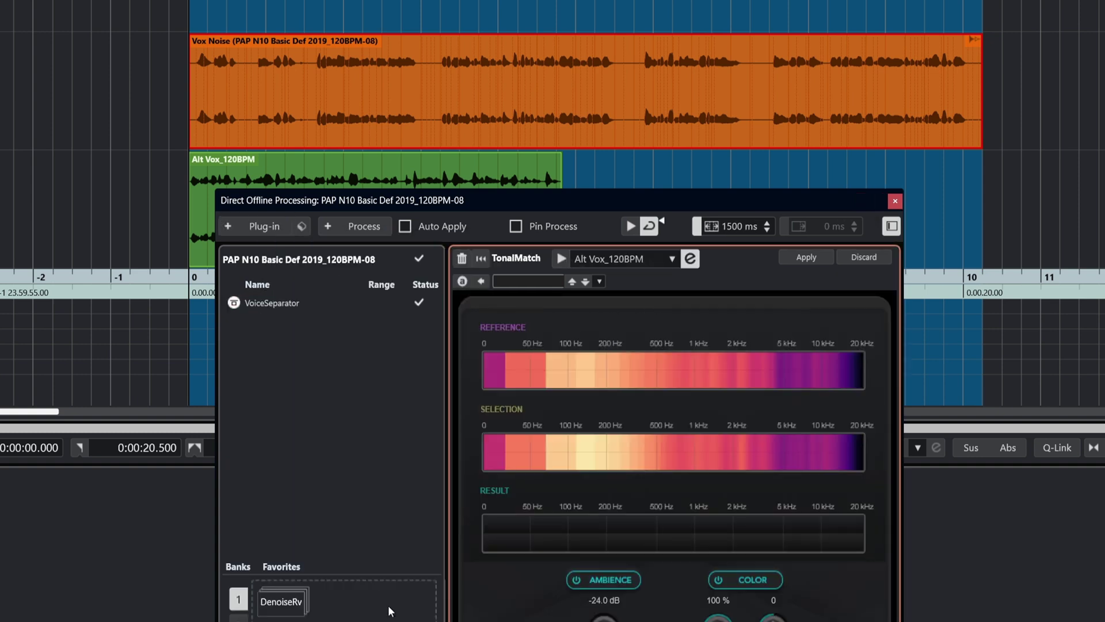
{"action": "left_click", "coordinate": [691, 259]}
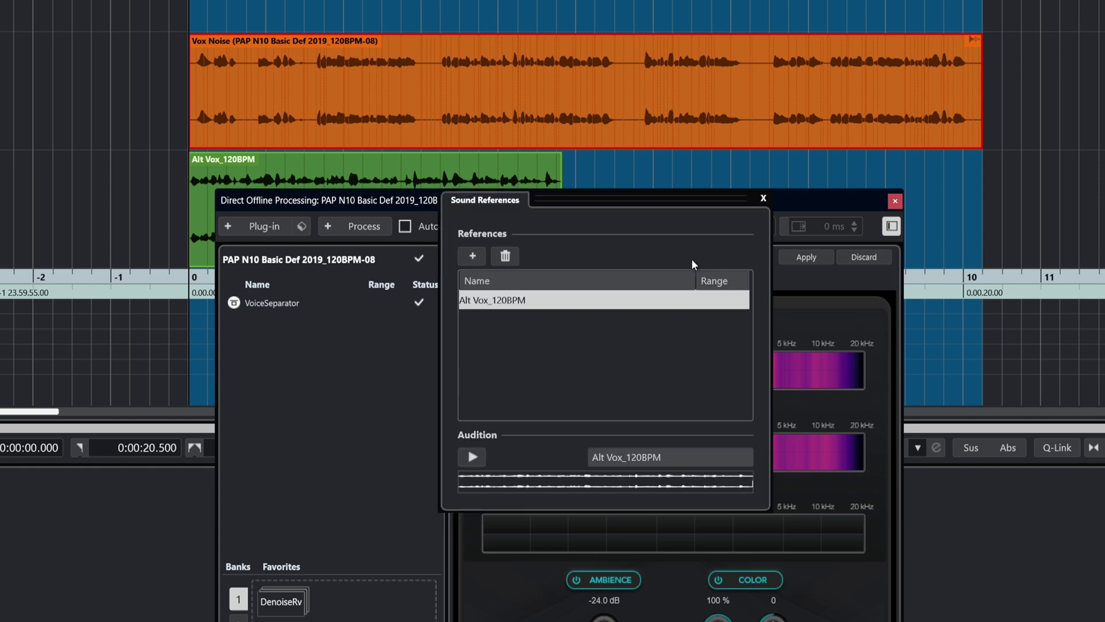
{"action": "left_click", "coordinate": [764, 199]}
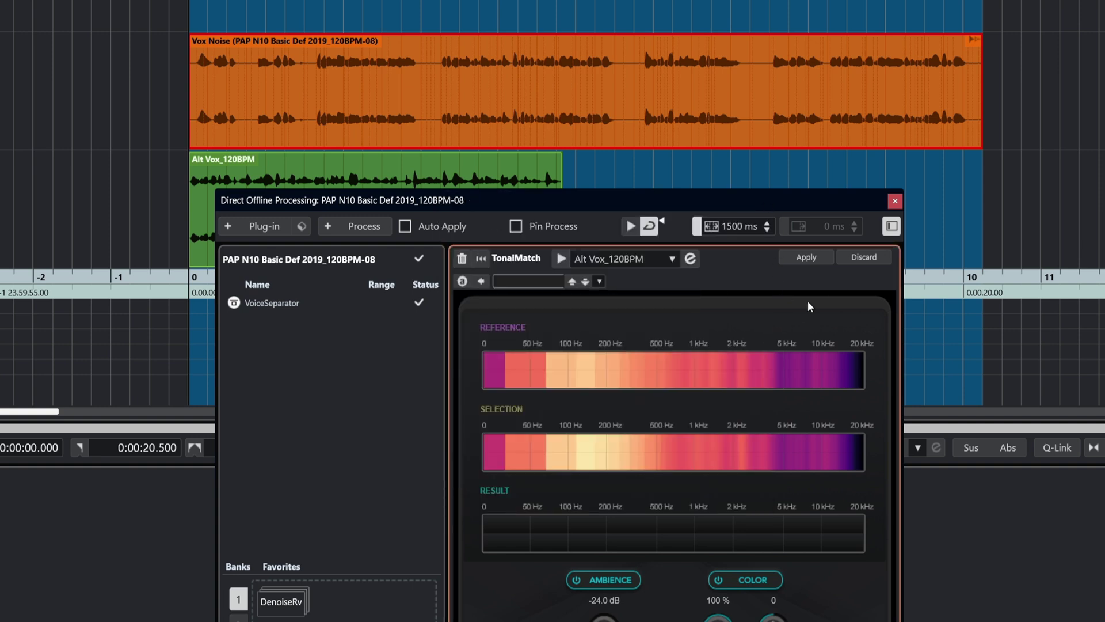
{"action": "left_click", "coordinate": [807, 260]}
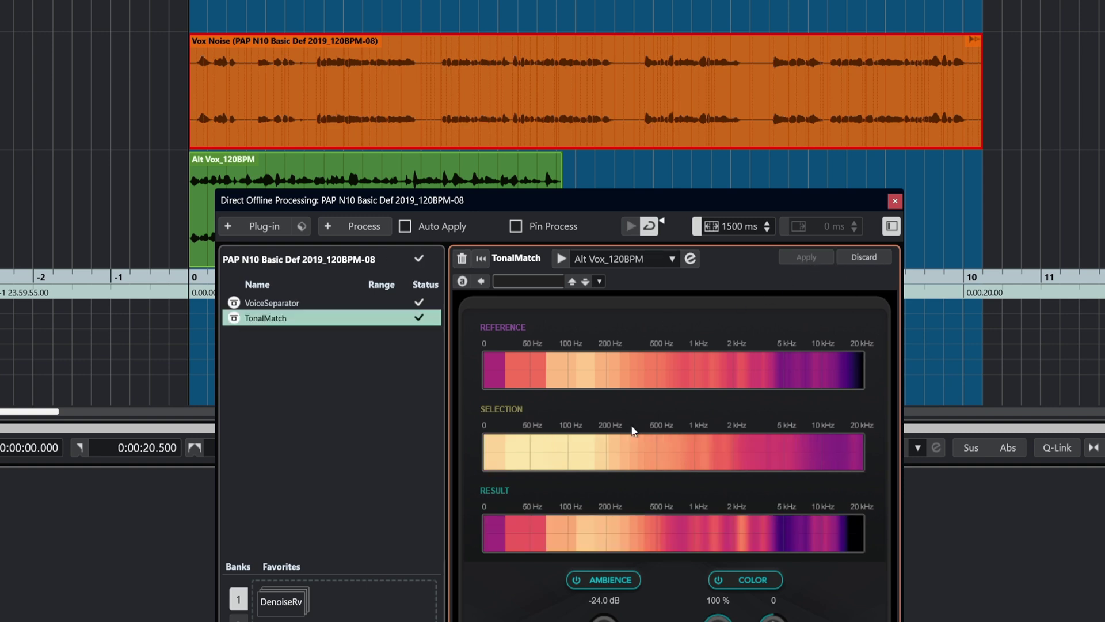
Play back the processed Vox Noise clip and review the TonalMatch process settings
{"action": "key", "text": "space"}
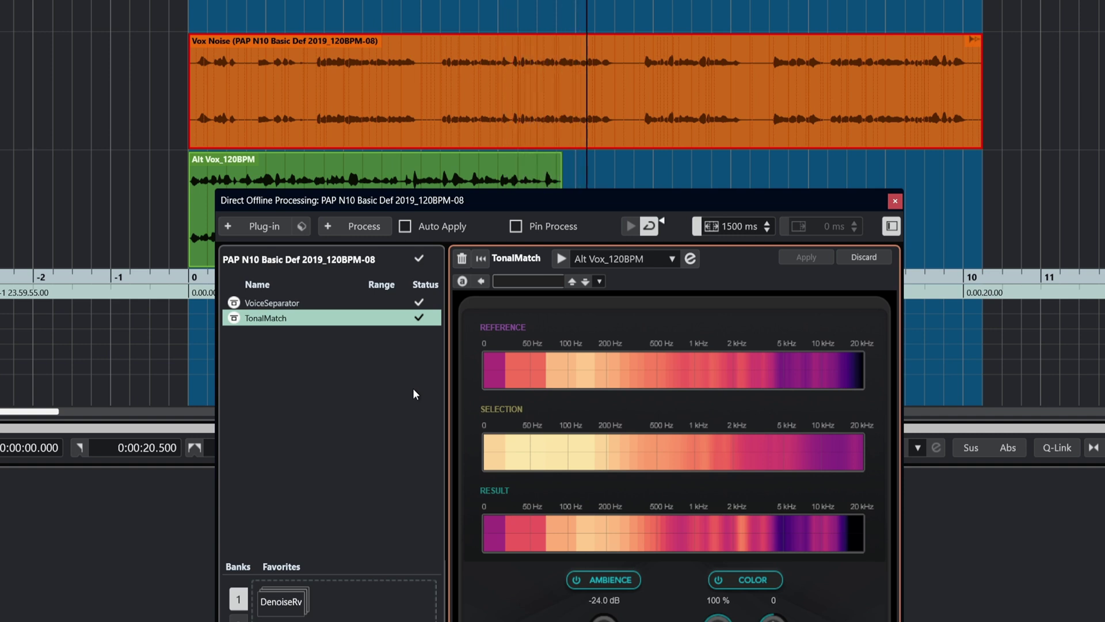
{"action": "key", "text": "space"}
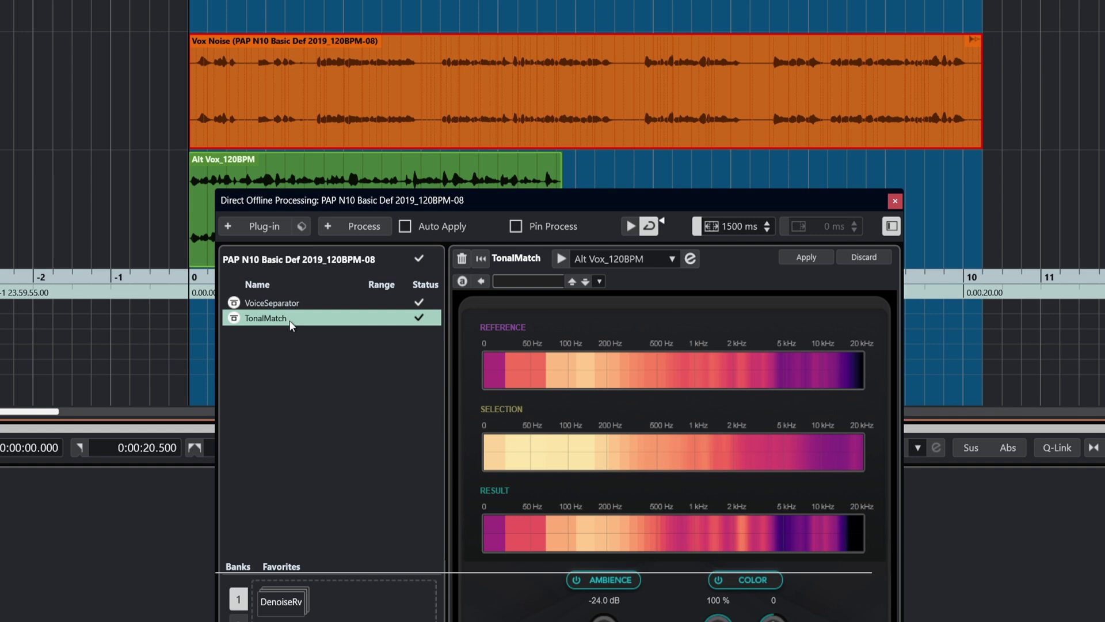
{"action": "mouse_move", "coordinate": [339, 175]}
{"action": "left_click_drag", "start_coordinate": [572, 574], "coordinate": [400, 429]}
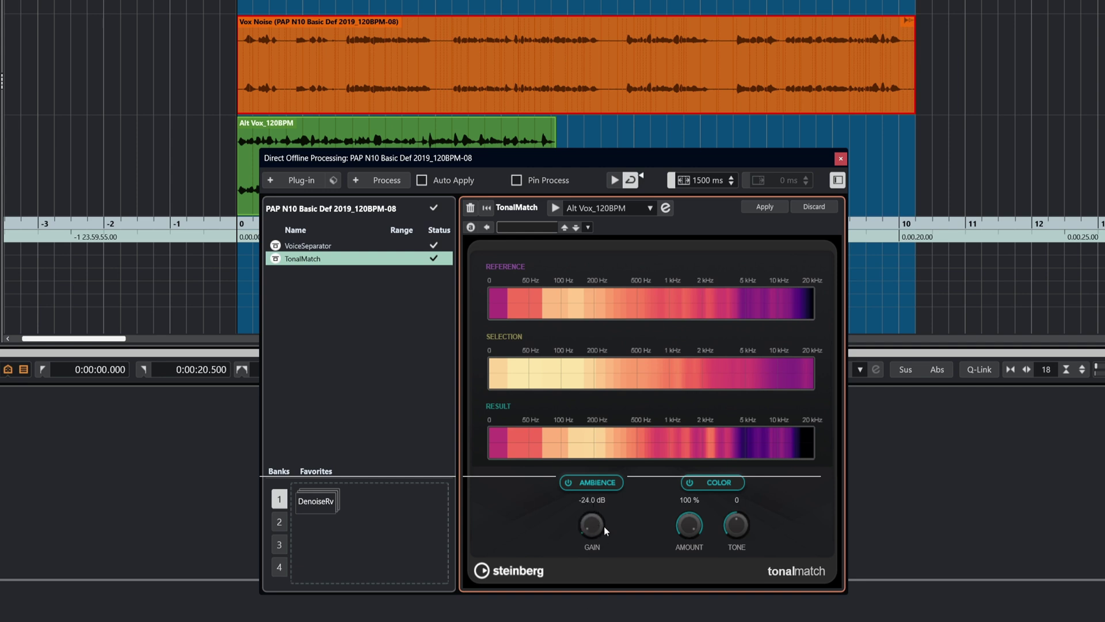
Set the background level of the VoiceSeparator process to -18.9 dB and play back the Vox Noise clip
{"action": "left_click", "coordinate": [318, 247]}
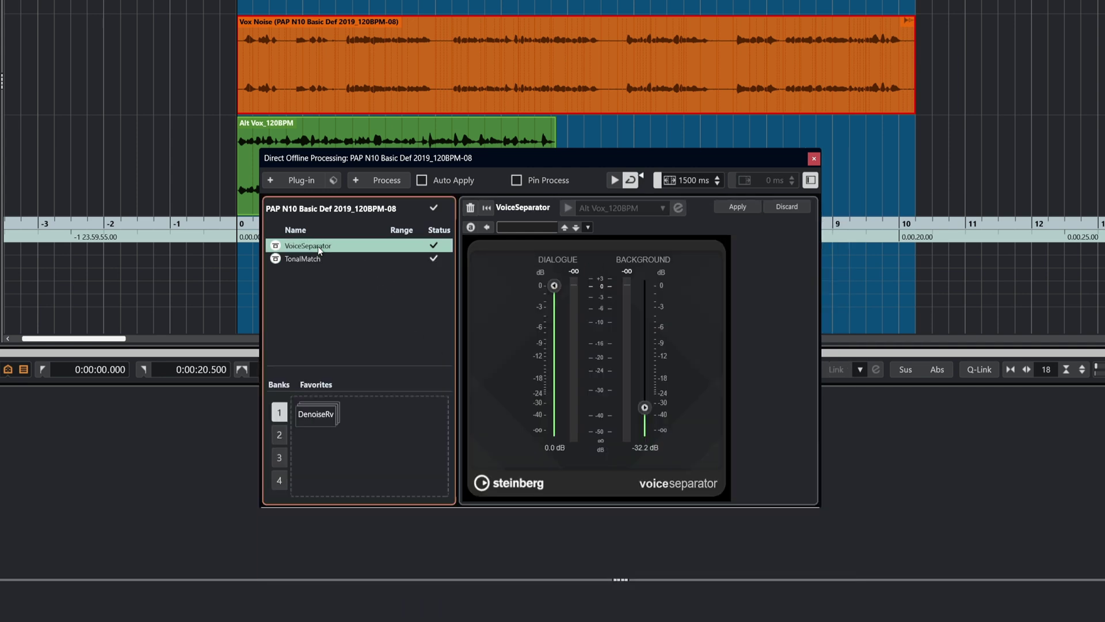
{"action": "left_click_drag", "start_coordinate": [645, 409], "coordinate": [645, 382]}
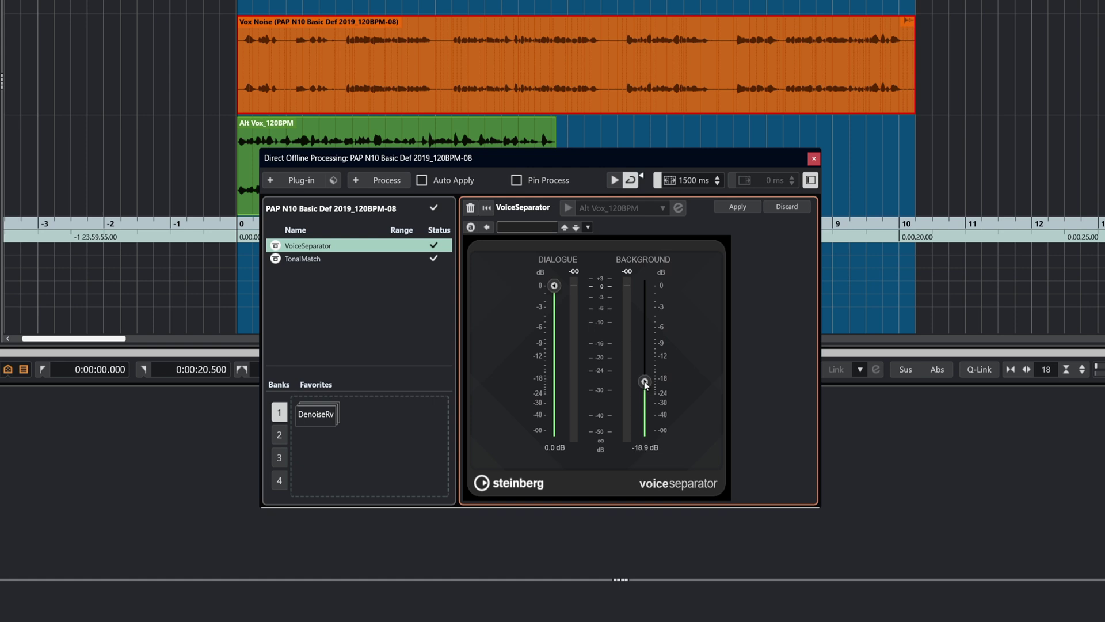
{"action": "left_click", "coordinate": [312, 260]}
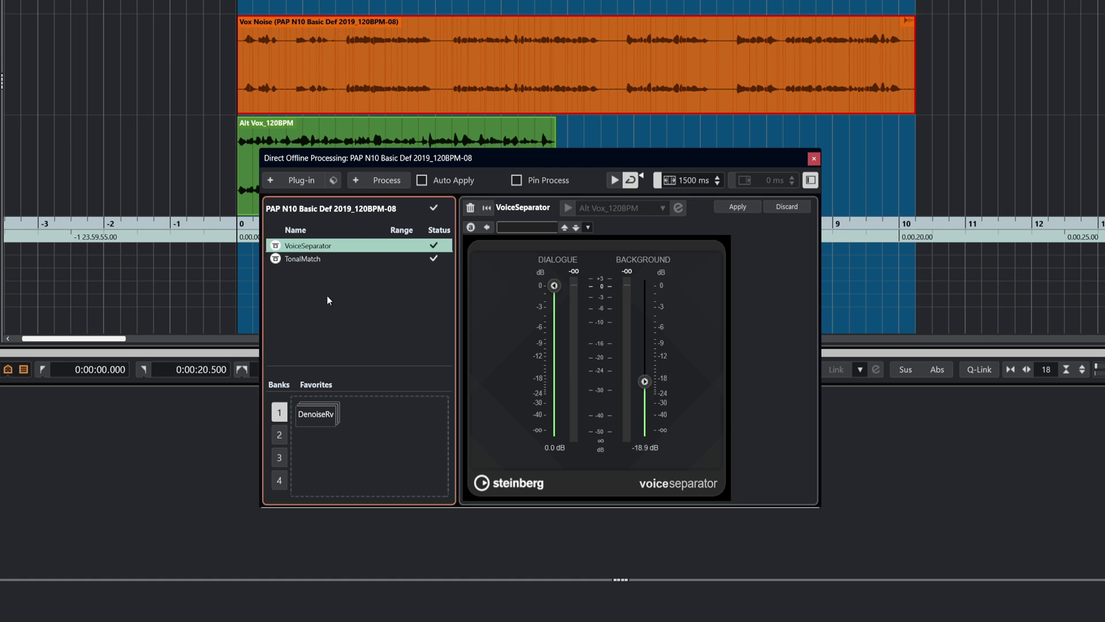
{"action": "key", "text": "space"}
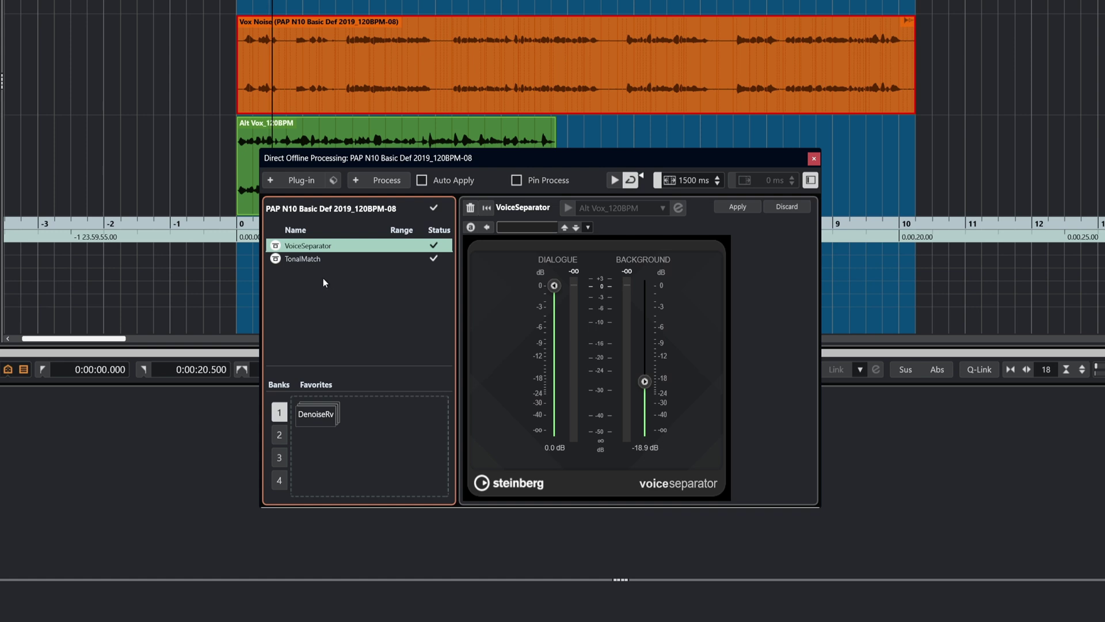
Save the VoiceSeparator and TonalMatch processes together as a favorite named Denoise Match
{"action": "left_click", "coordinate": [301, 260]}
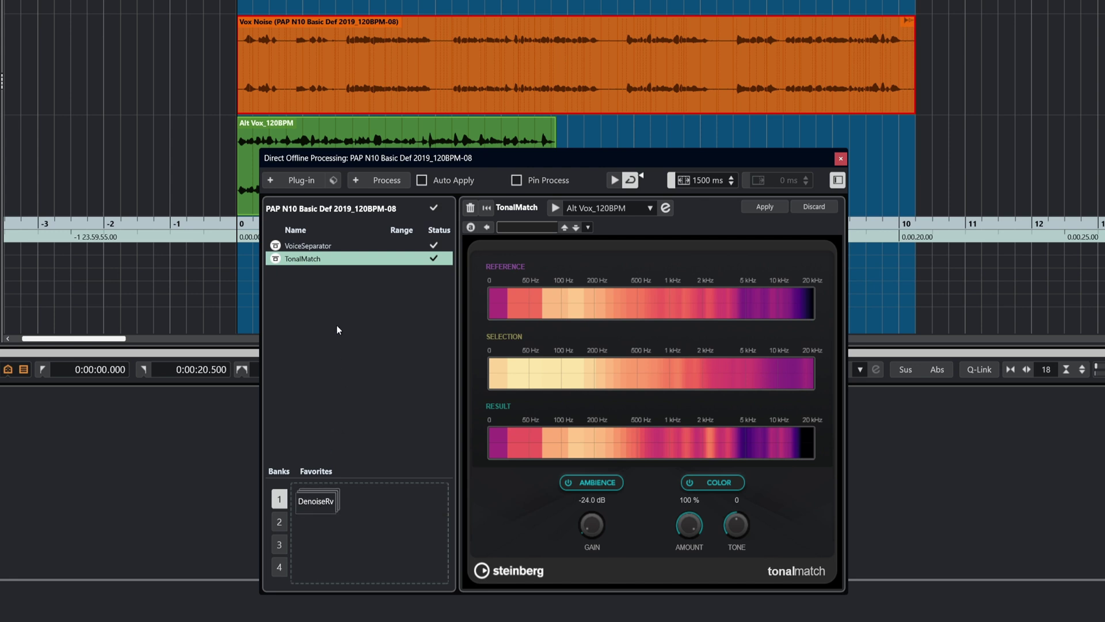
{"action": "left_click", "coordinate": [321, 245], "text": "shift"}
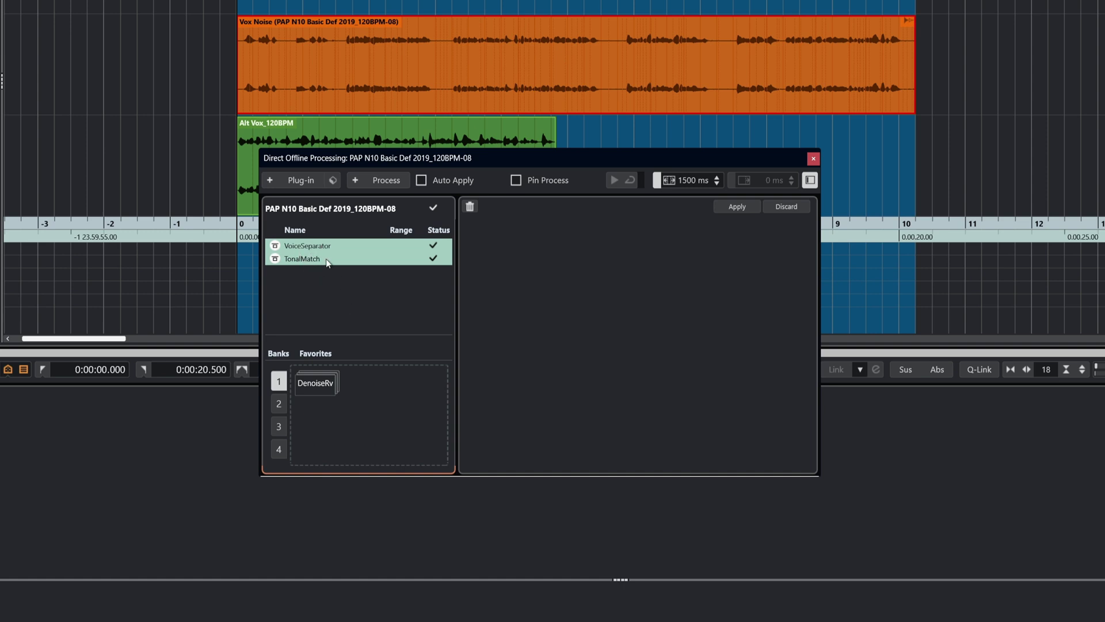
{"action": "left_click_drag", "start_coordinate": [301, 258], "coordinate": [384, 387]}
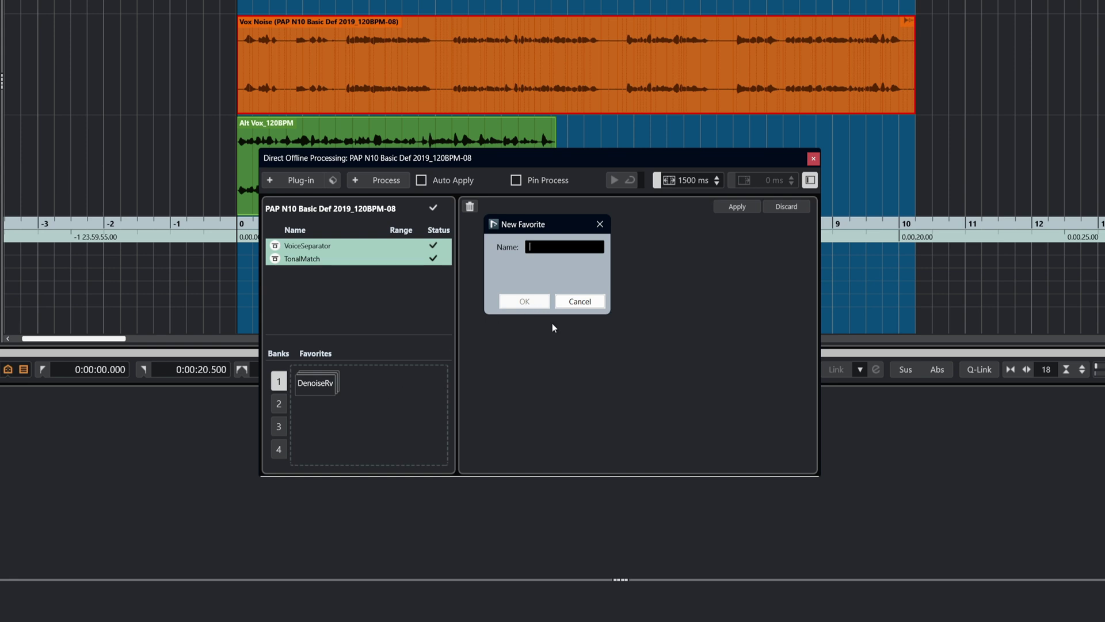
{"action": "type", "text": "Denoise Match"}
{"action": "left_click", "coordinate": [527, 305]}
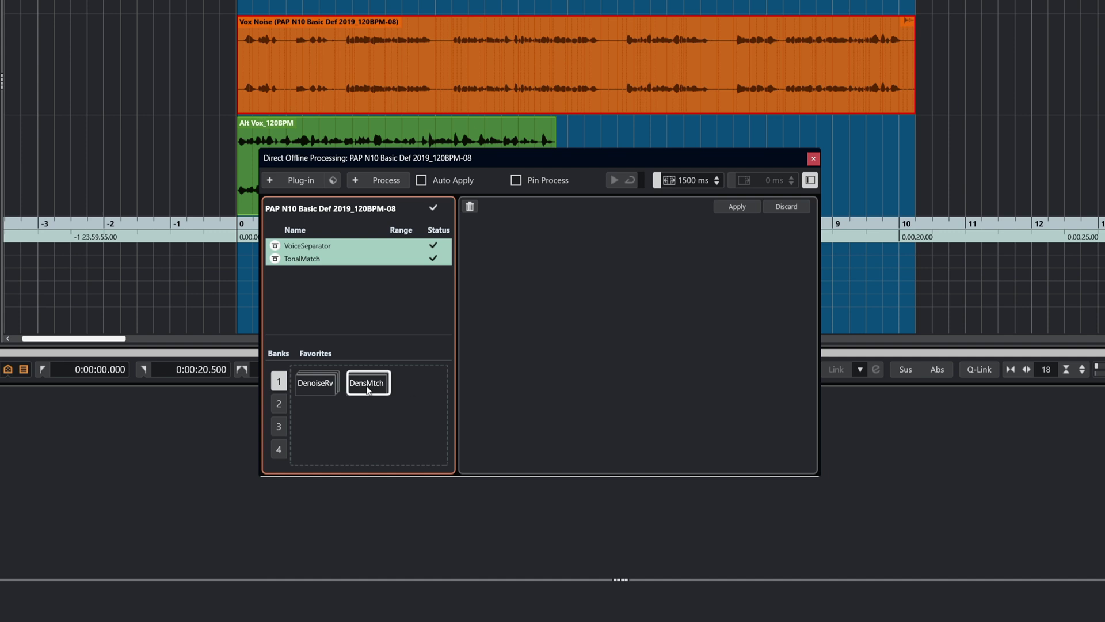
{"action": "left_click", "coordinate": [369, 393]}
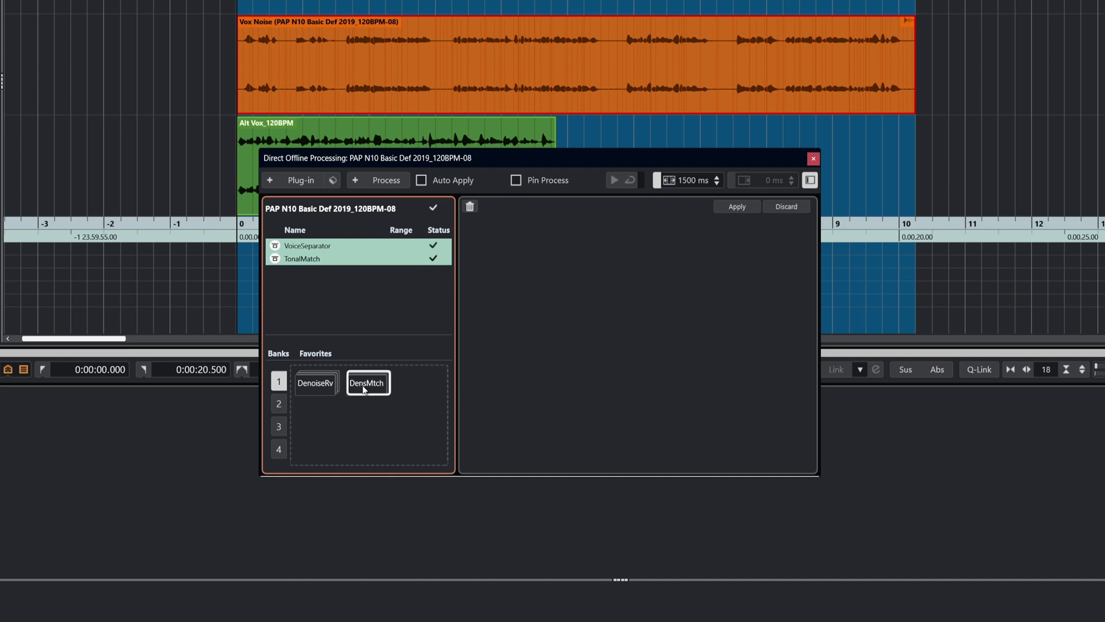
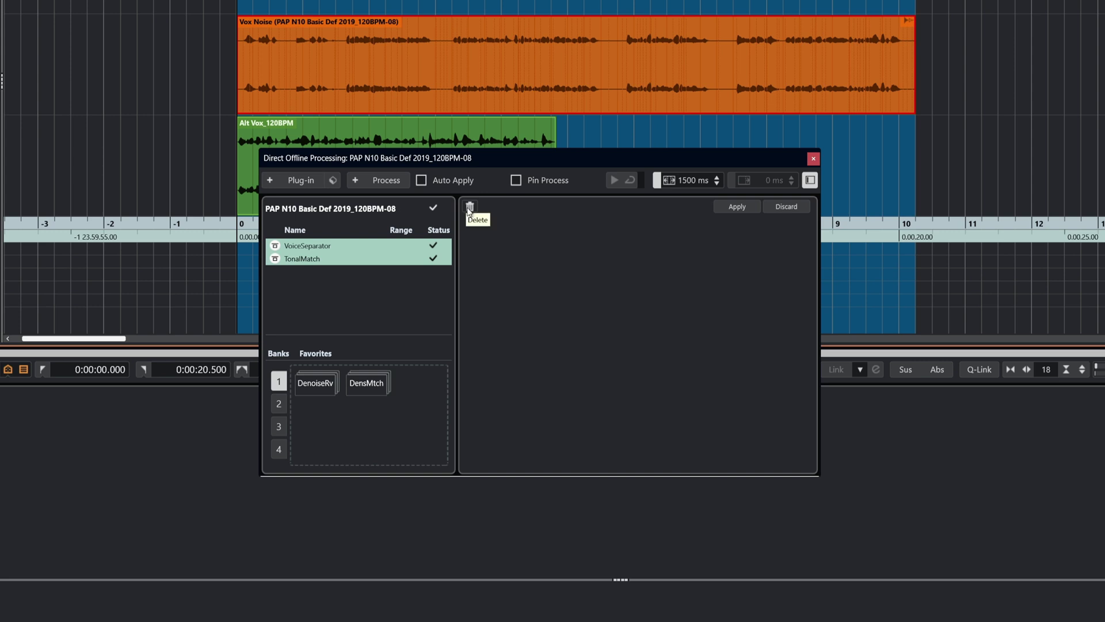
Delete both processes from the Vox Noise clip, and play back the unprocessed Vox Noise clip and the Alt Vox_120BPM clip for comparison
{"action": "left_click", "coordinate": [469, 208]}
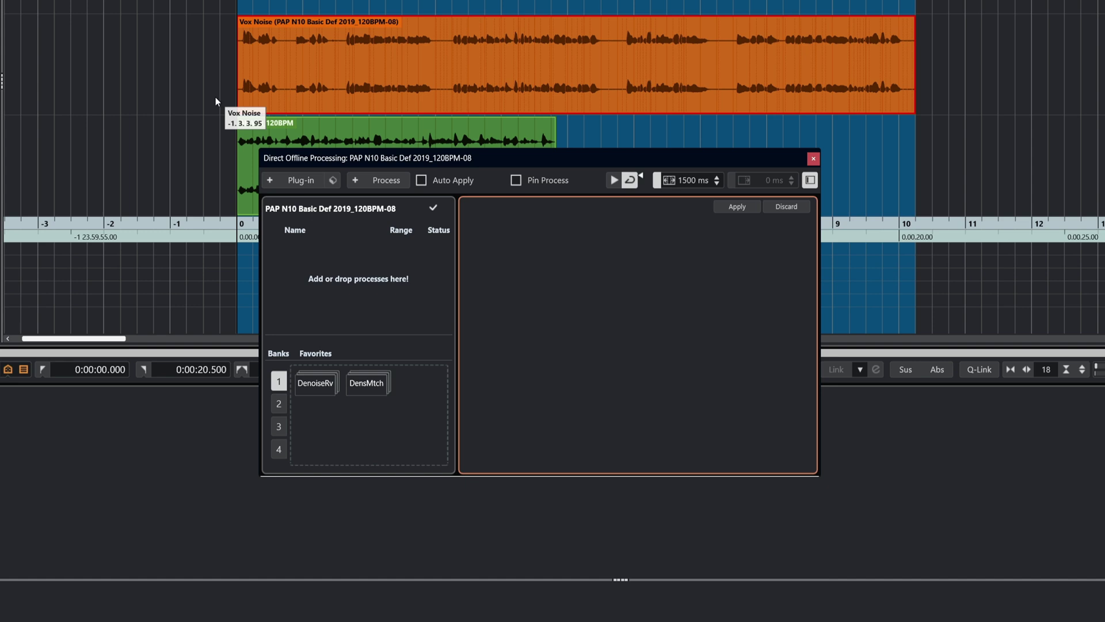
{"action": "key", "text": "space"}
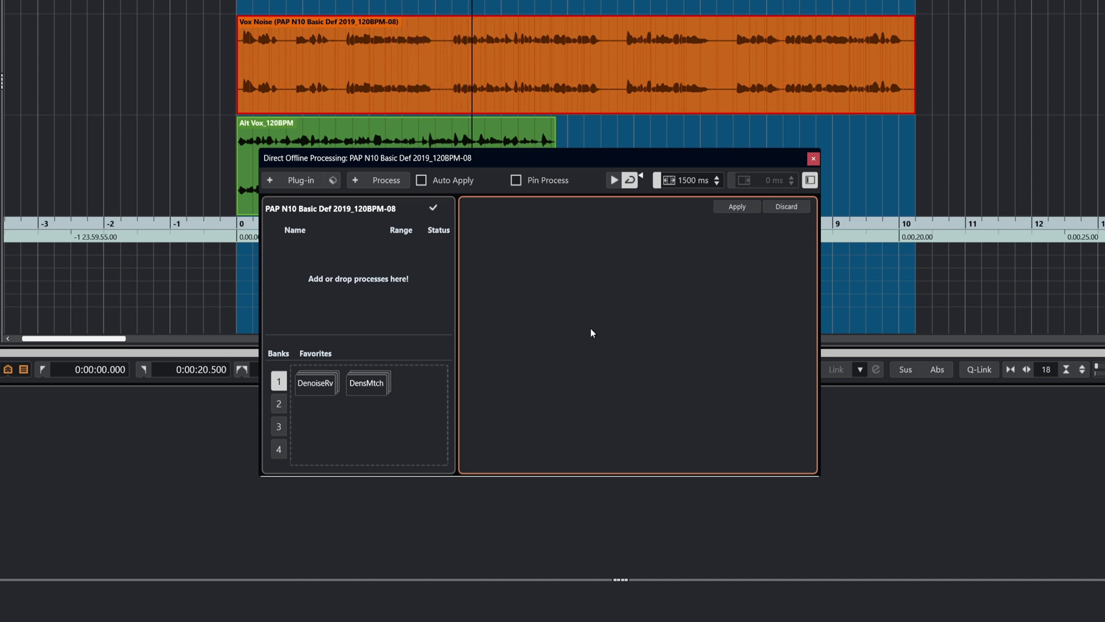
{"action": "key", "text": "space"}
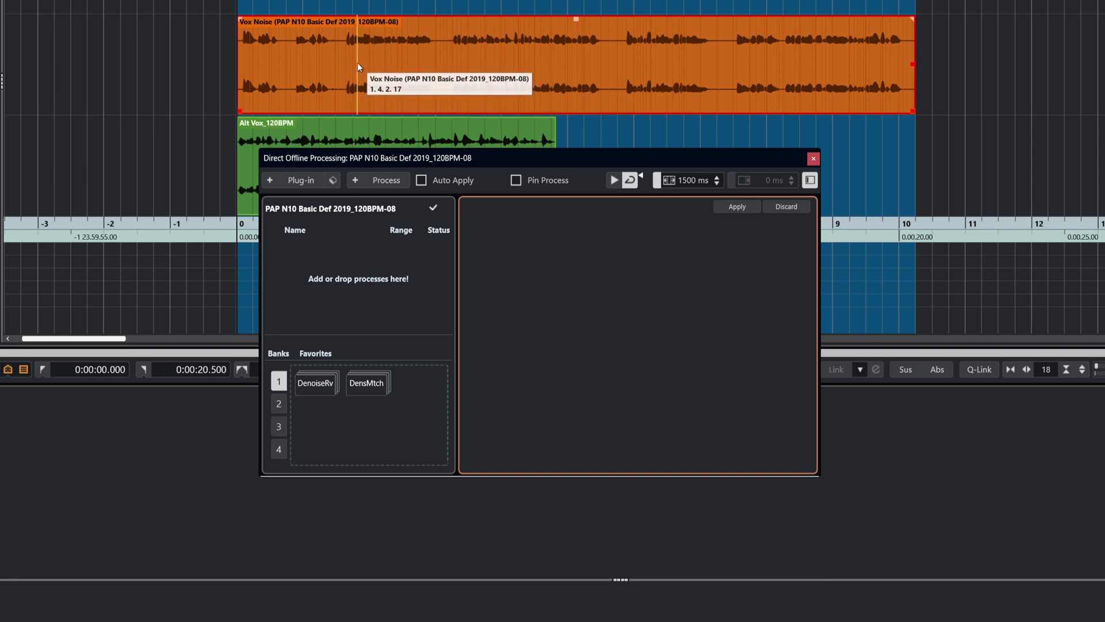
{"action": "left_click", "coordinate": [240, 139]}
{"action": "key", "text": "space"}
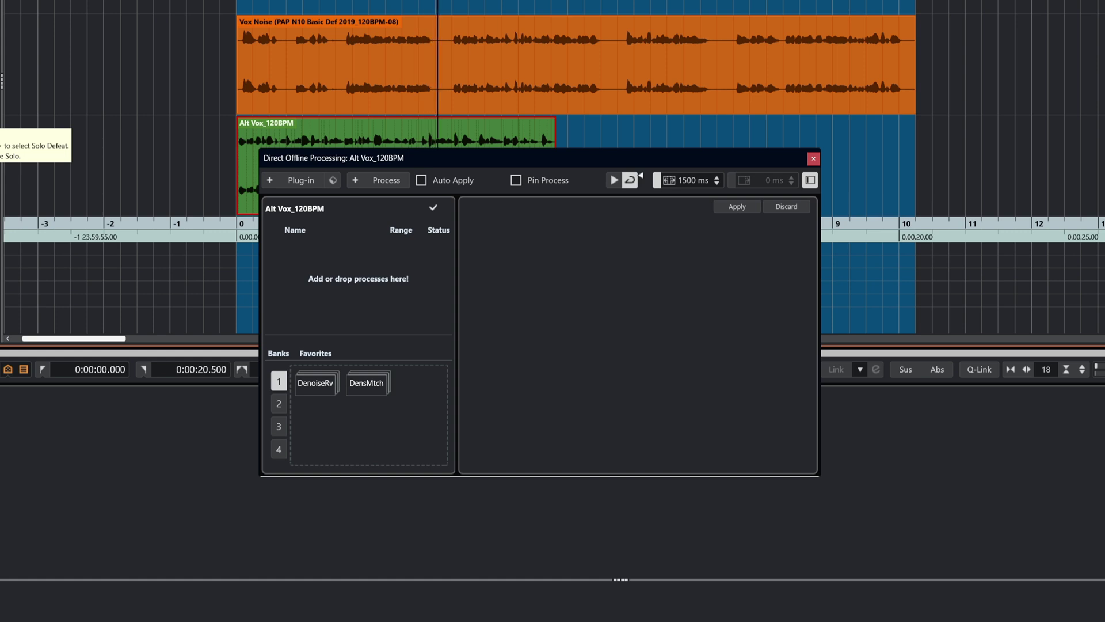
Apply the DensMtch favorite to the Vox Noise clip and play back the processed clip
{"action": "key", "text": "space"}
{"action": "left_click", "coordinate": [298, 102]}
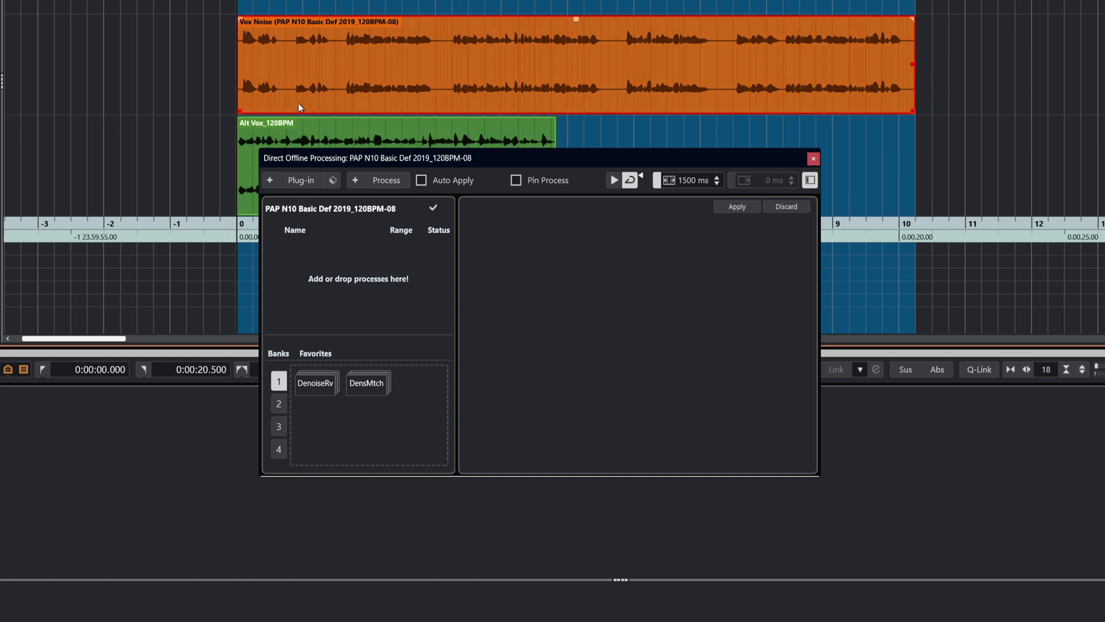
{"action": "left_click", "coordinate": [372, 385]}
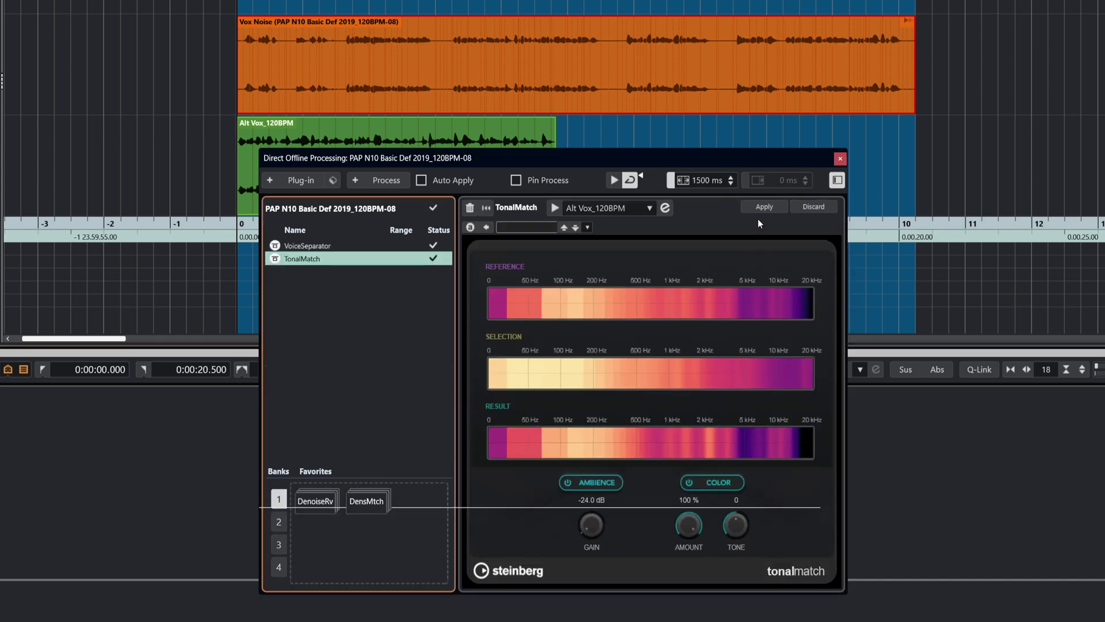
{"action": "left_click", "coordinate": [839, 159]}
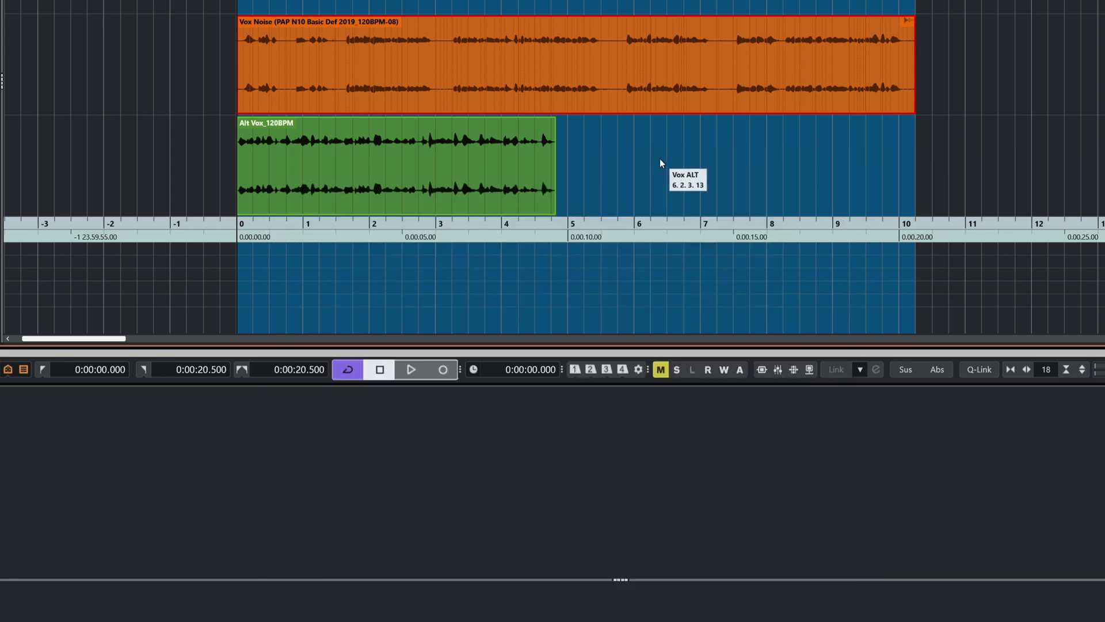
{"action": "key", "text": "space"}
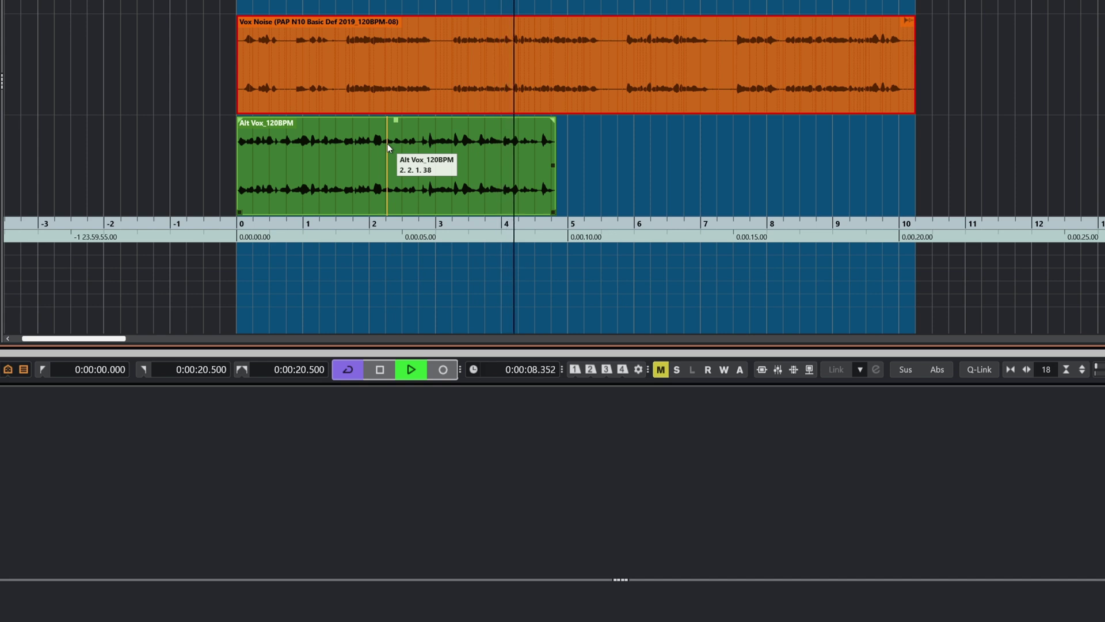
{"action": "key", "text": "space"}
Make the direct offline processing on the Vox Noise clip permanent
{"action": "key", "text": "F7"}
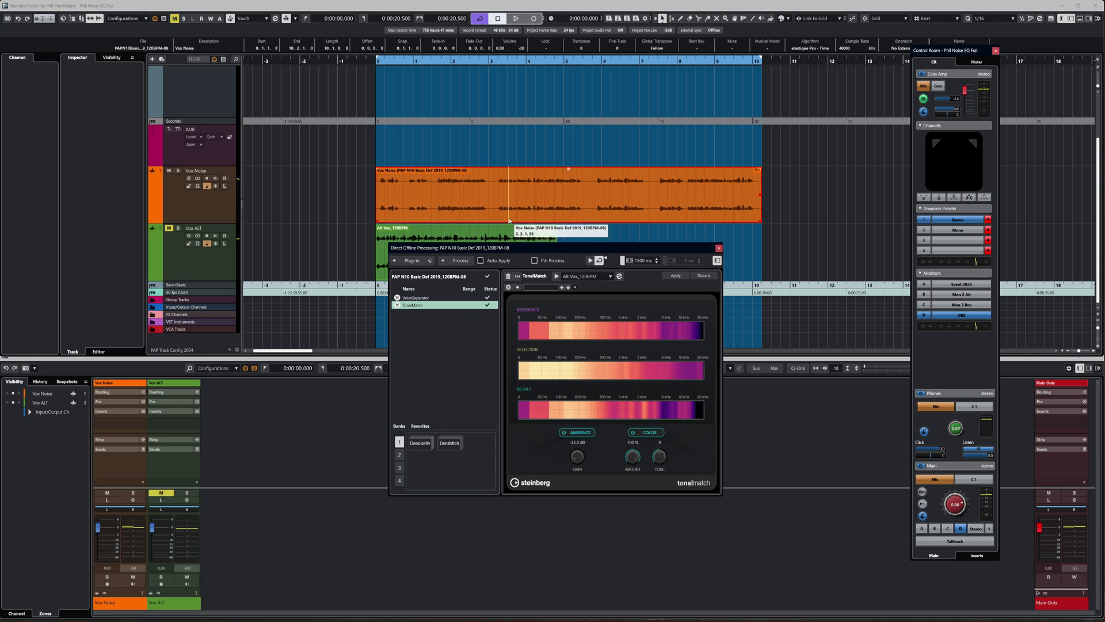
{"action": "left_click", "coordinate": [719, 249]}
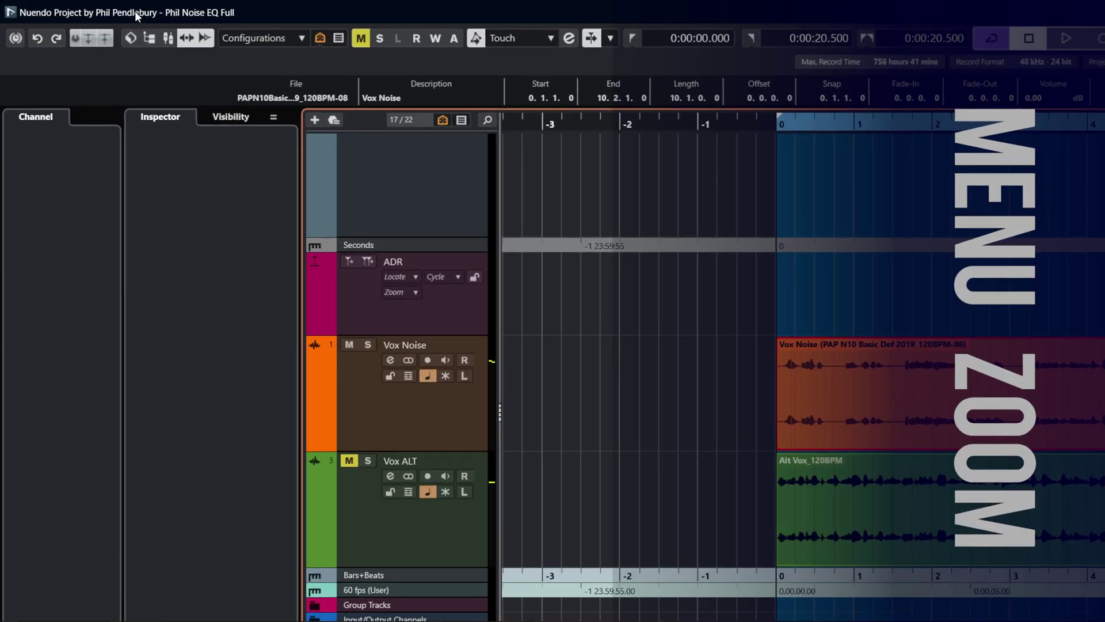
{"action": "mouse_move", "coordinate": [136, 15]}
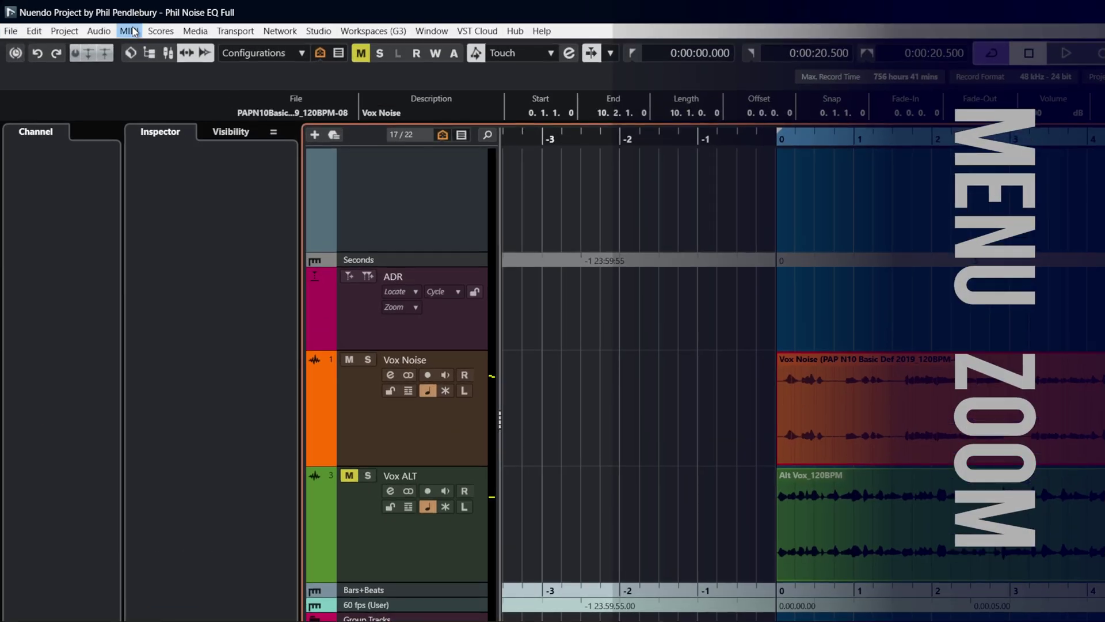
{"action": "left_click", "coordinate": [98, 30]}
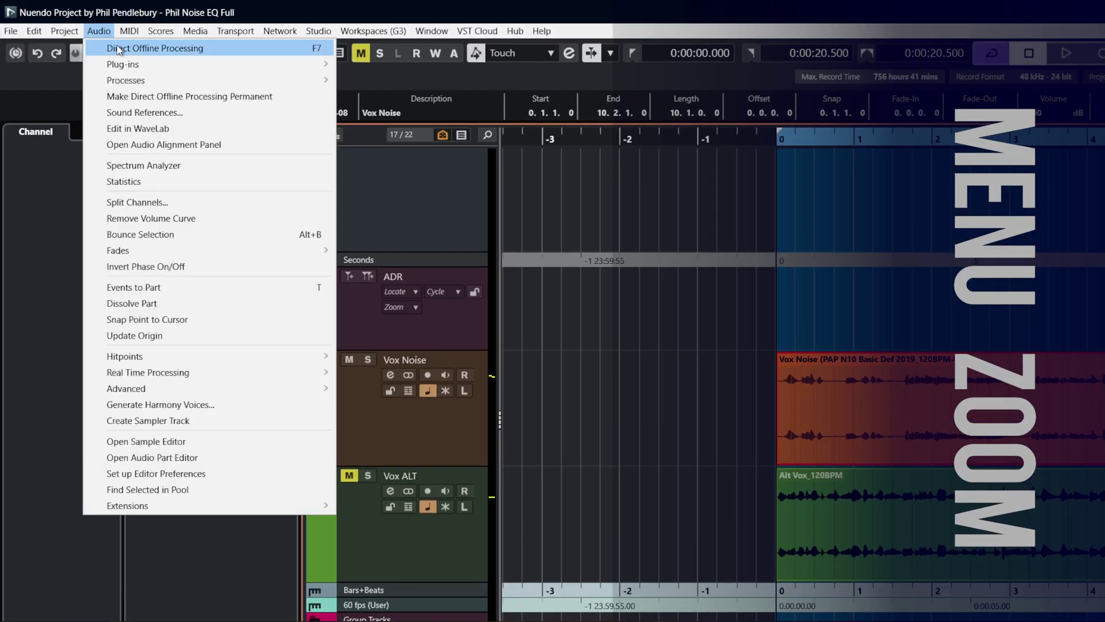
{"action": "left_click", "coordinate": [125, 96]}
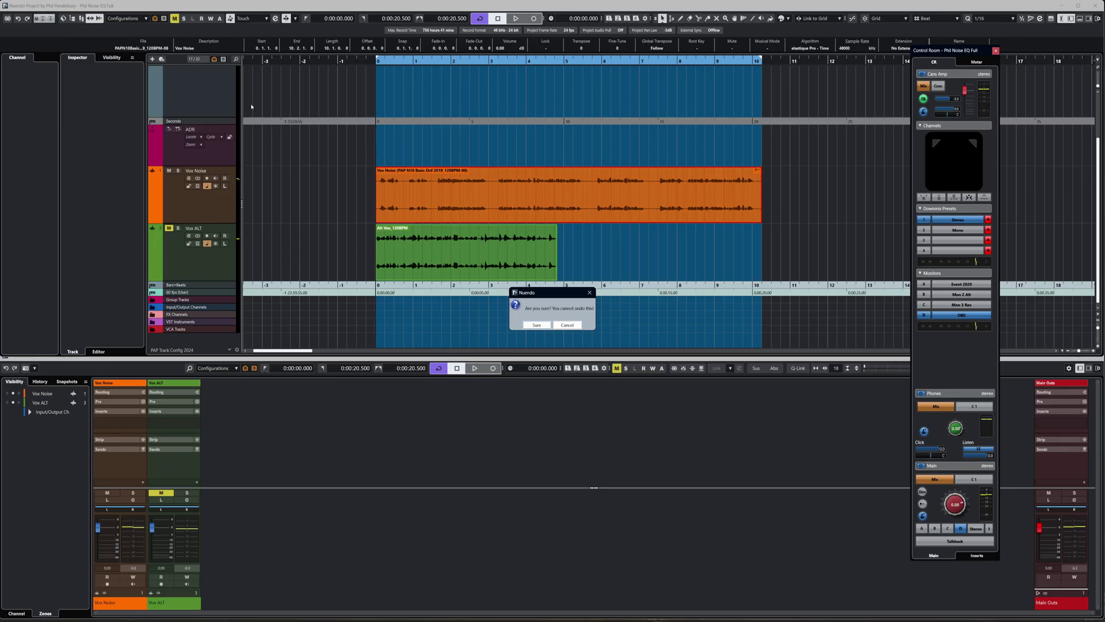
{"action": "left_click", "coordinate": [537, 325]}
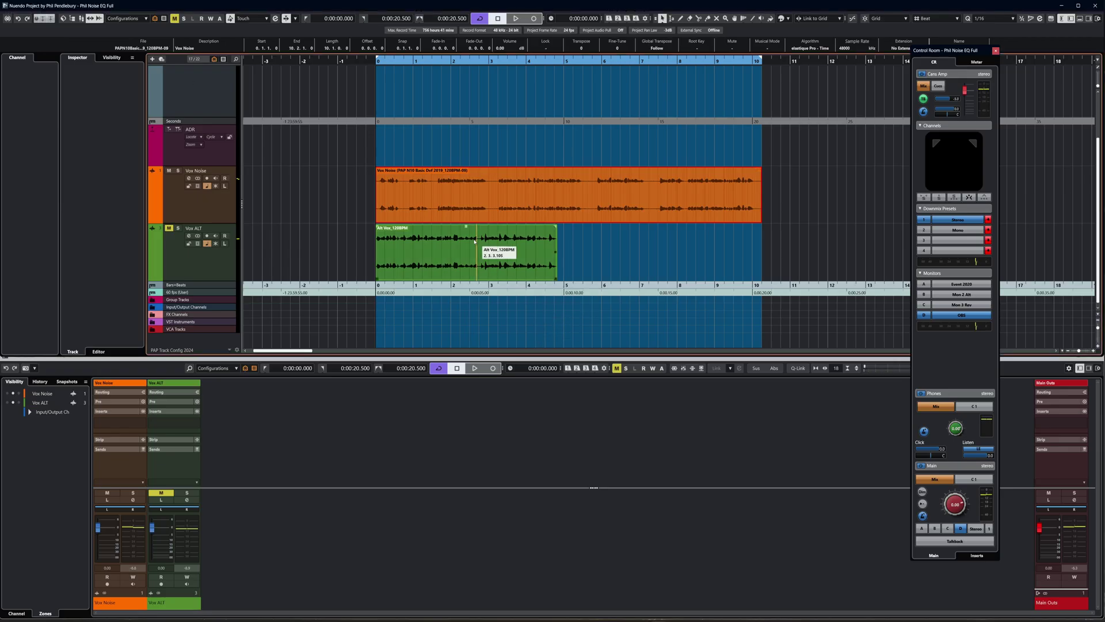
Play back the Vox Noise clip and raise its clip volume to 3.23 dB
{"action": "left_click", "coordinate": [289, 210]}
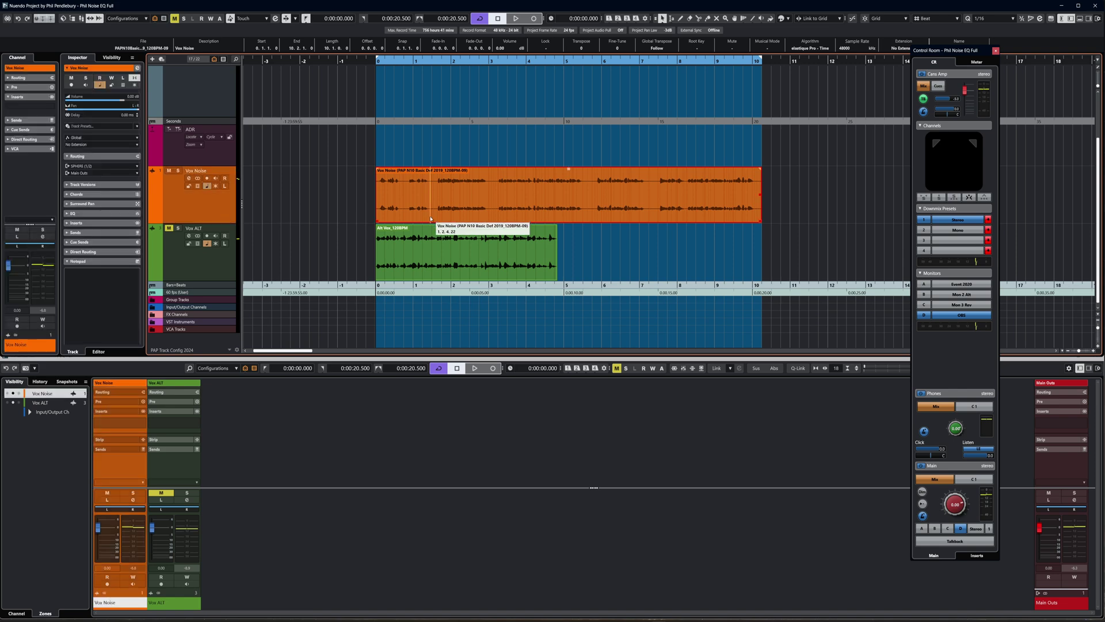
{"action": "key", "text": "space"}
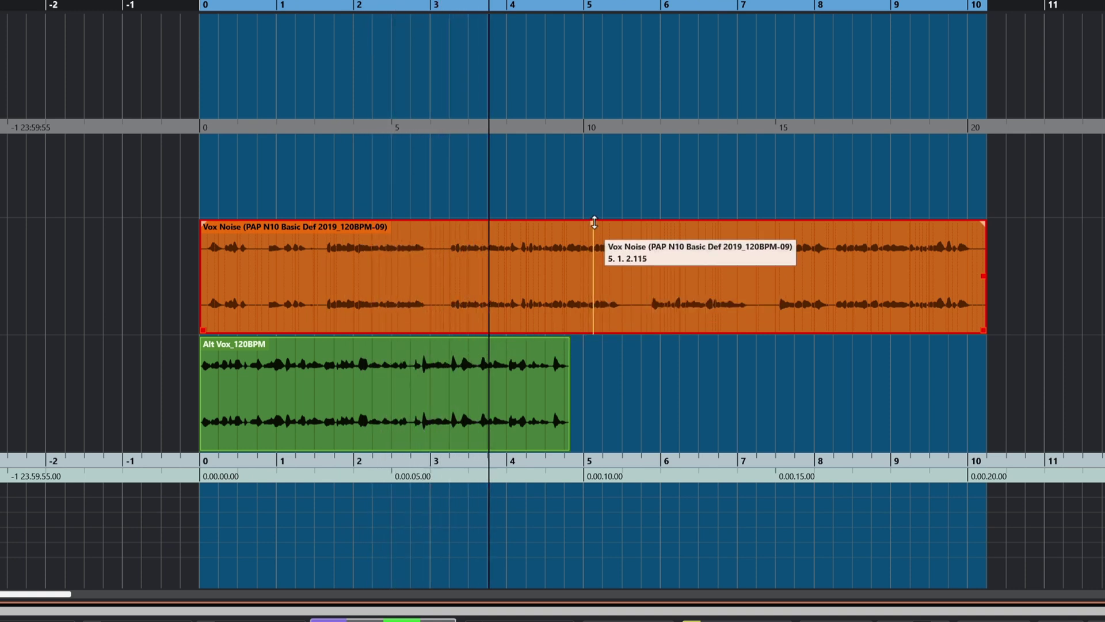
{"action": "left_click_drag", "start_coordinate": [594, 223], "coordinate": [599, 171]}
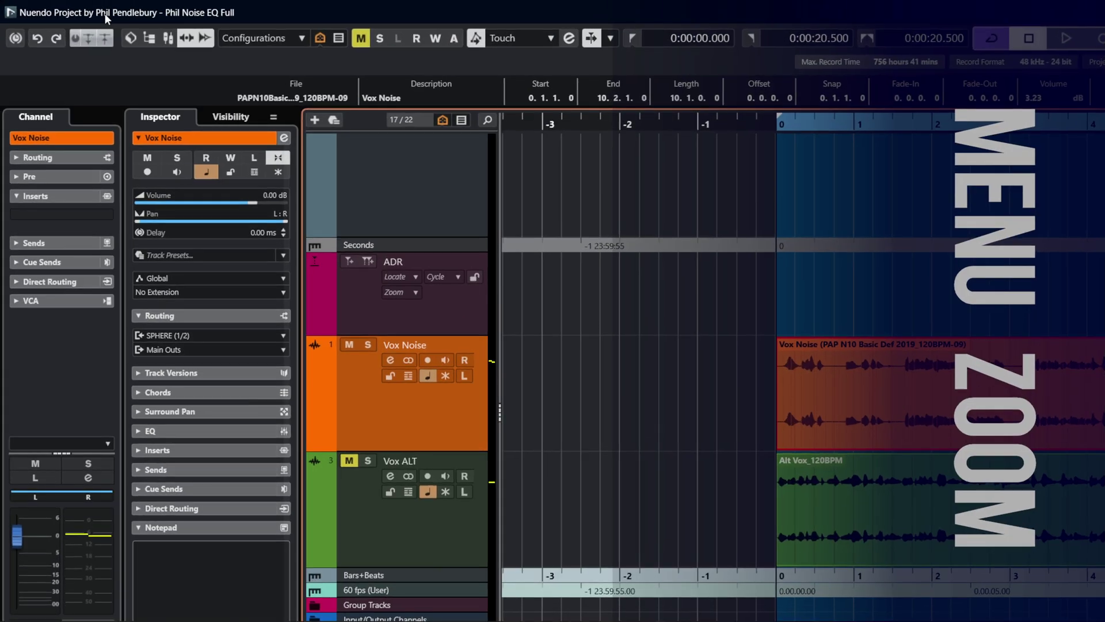
Open the Detect Silence function for the Vox Noise clip
{"action": "mouse_move", "coordinate": [105, 13]}
{"action": "left_click", "coordinate": [99, 31]}
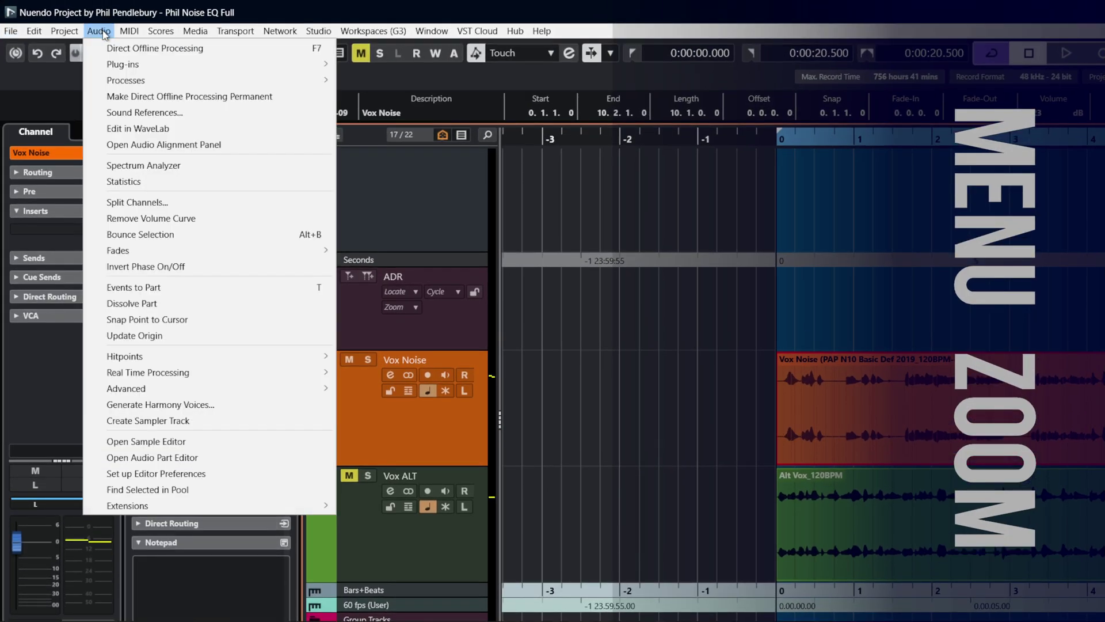
{"action": "mouse_move", "coordinate": [168, 387]}
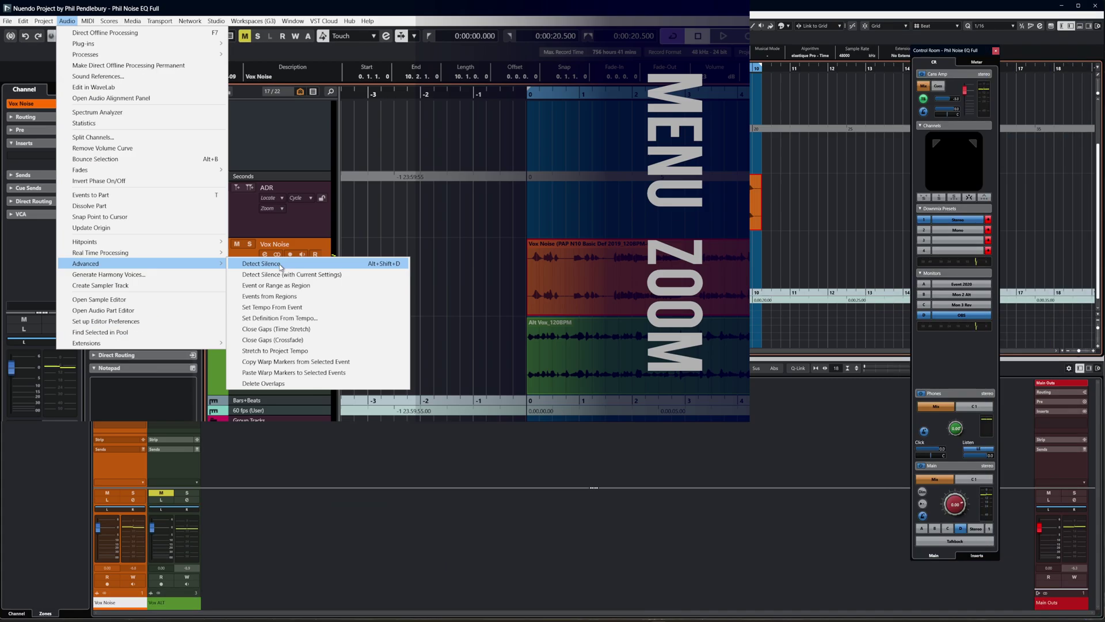
{"action": "left_click", "coordinate": [385, 389]}
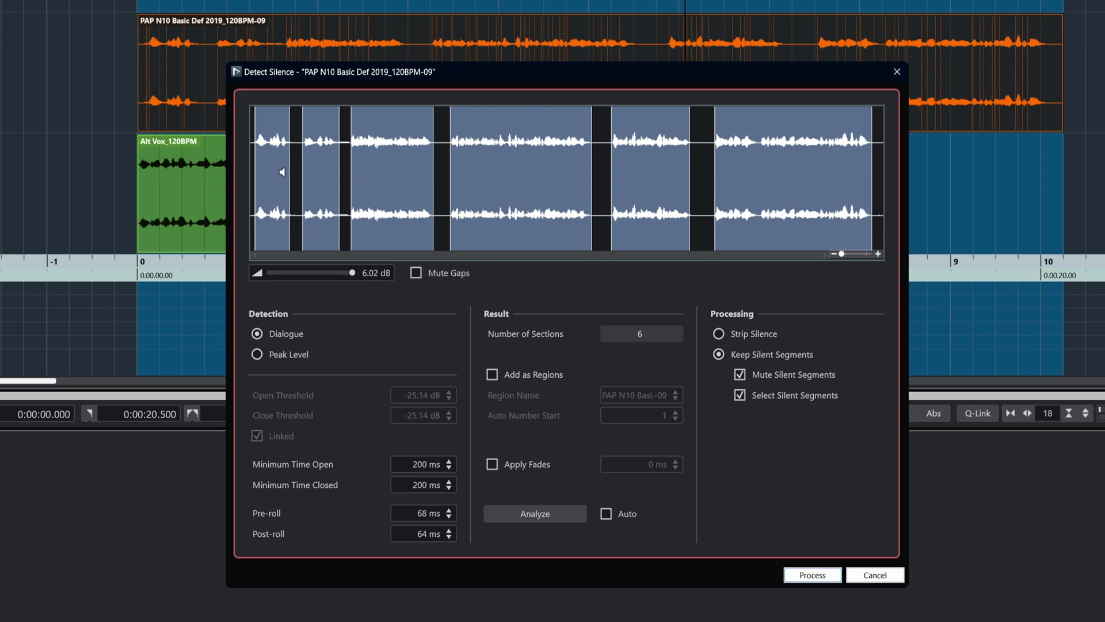
Analyze the clip with Peak Level detection and again with Dialogue detection, and audition the section boundaries around the third gap
{"action": "left_click", "coordinate": [281, 355]}
{"action": "left_click", "coordinate": [535, 513]}
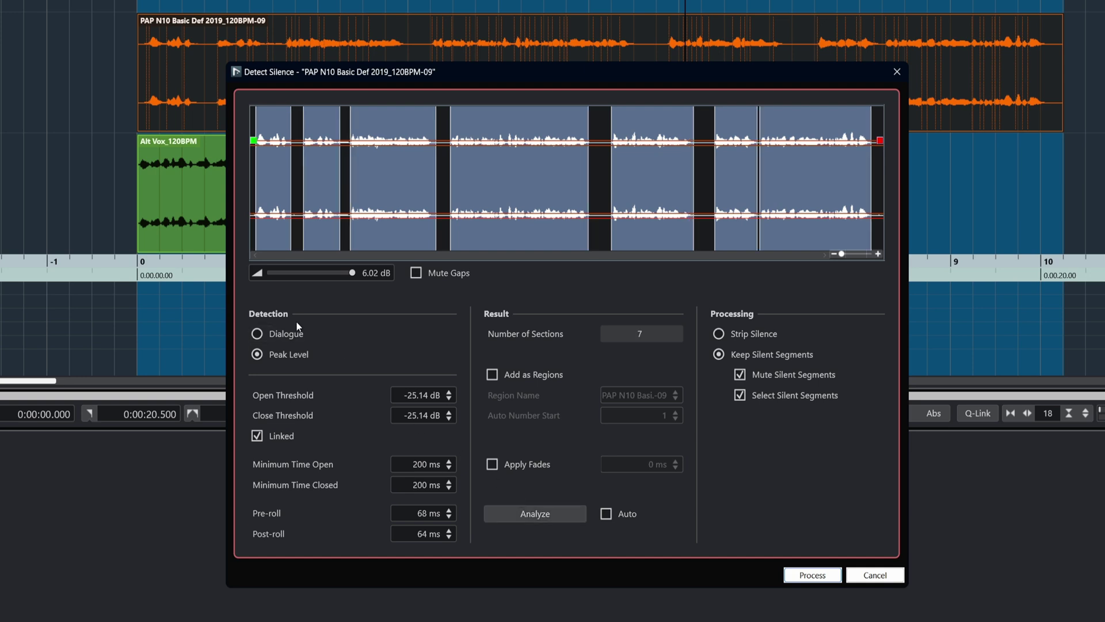
{"action": "left_click", "coordinate": [307, 337]}
{"action": "left_click", "coordinate": [547, 517]}
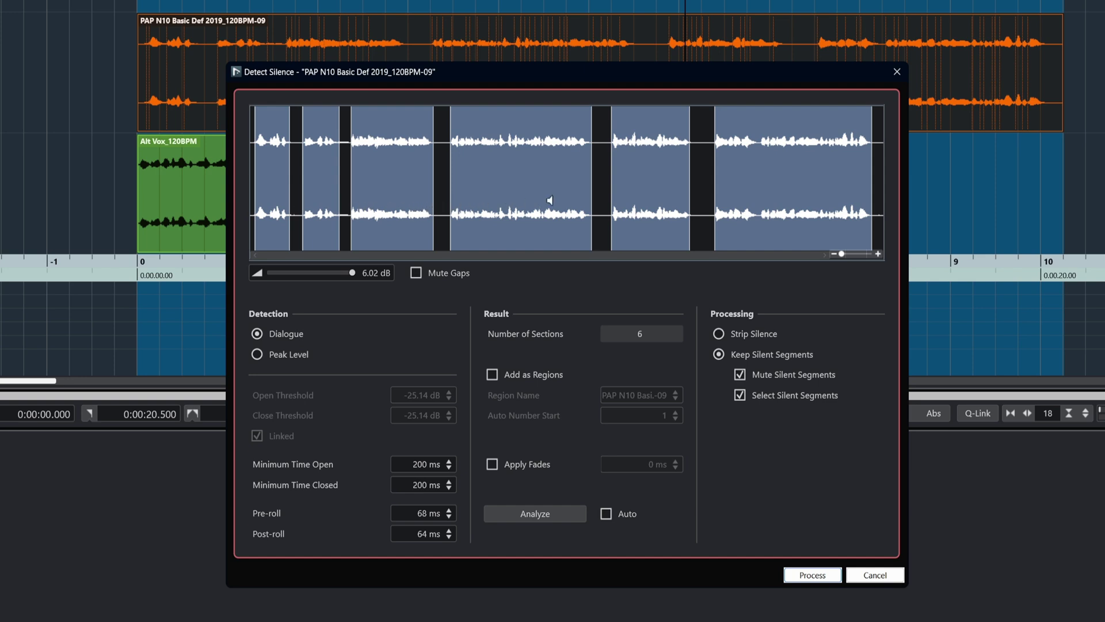
{"action": "left_click", "coordinate": [427, 209]}
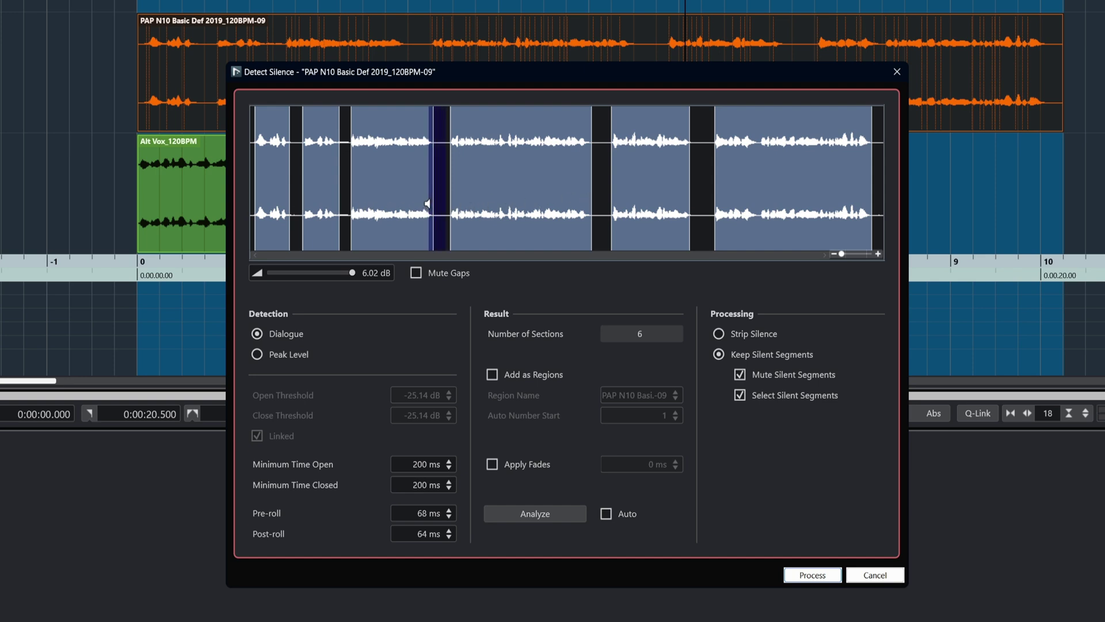
{"action": "left_click", "coordinate": [458, 205]}
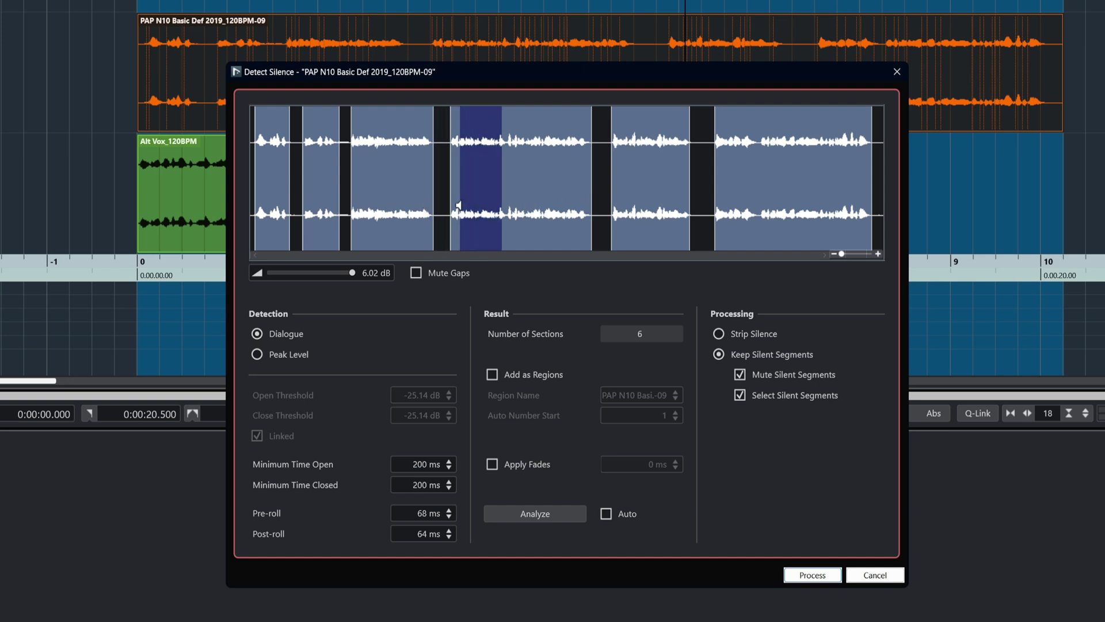
Analyze the clip with Peak Level detection using linked open and close thresholds of -25.14 dB, and inspect the detected sections
{"action": "left_click", "coordinate": [268, 355]}
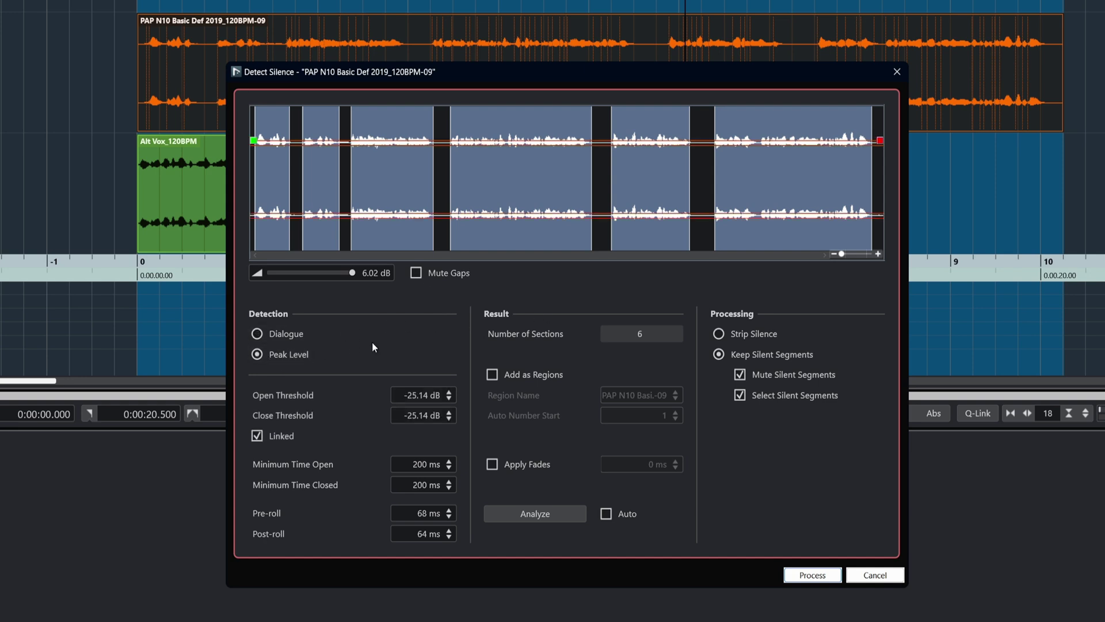
{"action": "left_click", "coordinate": [449, 400]}
{"action": "left_click", "coordinate": [449, 392]}
{"action": "left_click", "coordinate": [449, 392]}
{"action": "left_click", "coordinate": [449, 400]}
{"action": "left_click", "coordinate": [528, 517]}
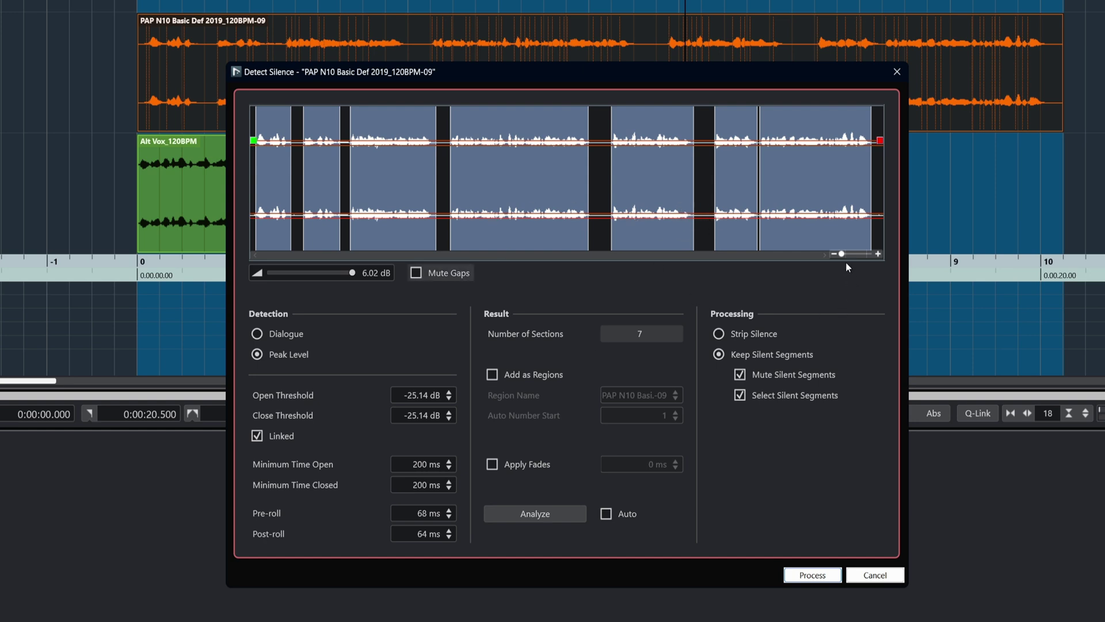
{"action": "left_click_drag", "start_coordinate": [841, 254], "coordinate": [849, 258]}
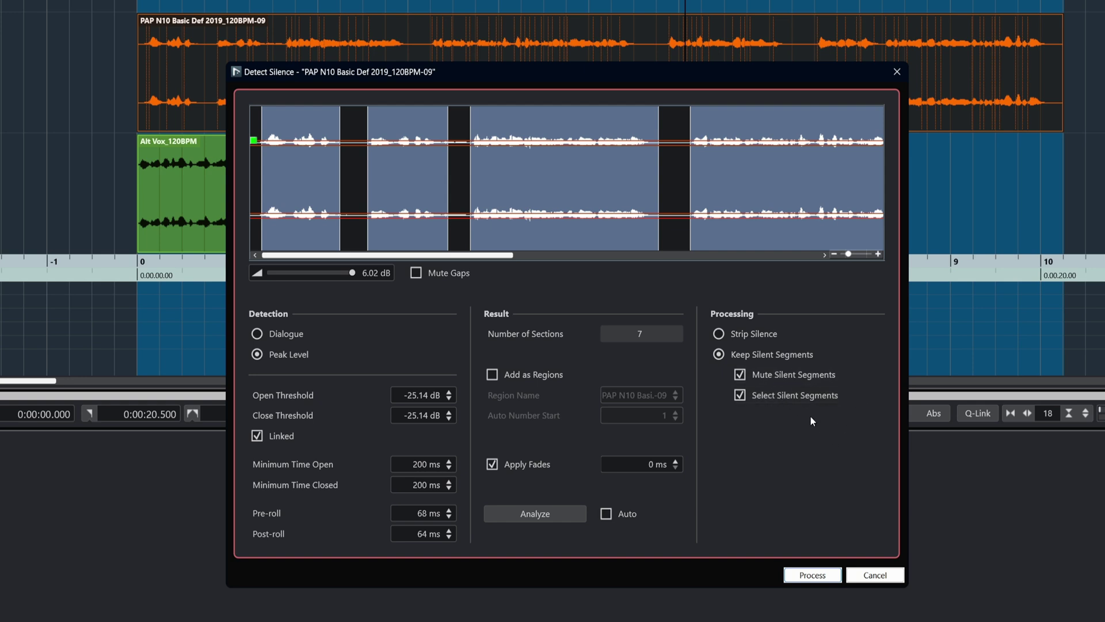
Analyze with Dialogue detection and process the clip with Apply Fades at 0 ms, keeping the silent segments muted and selected
{"action": "left_click", "coordinate": [282, 338]}
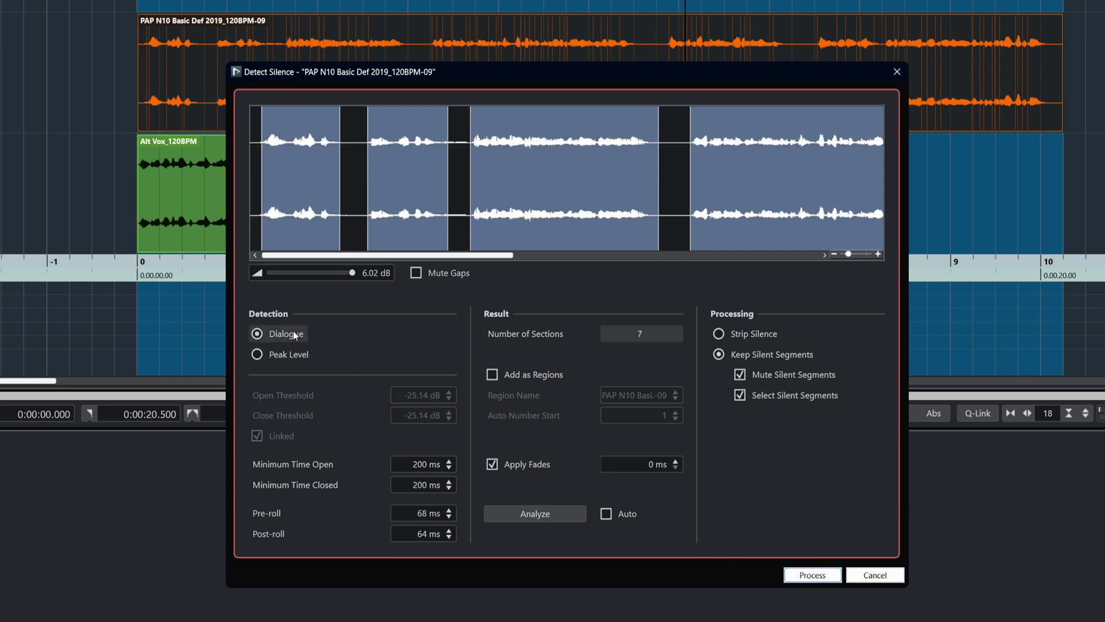
{"action": "left_click", "coordinate": [541, 515]}
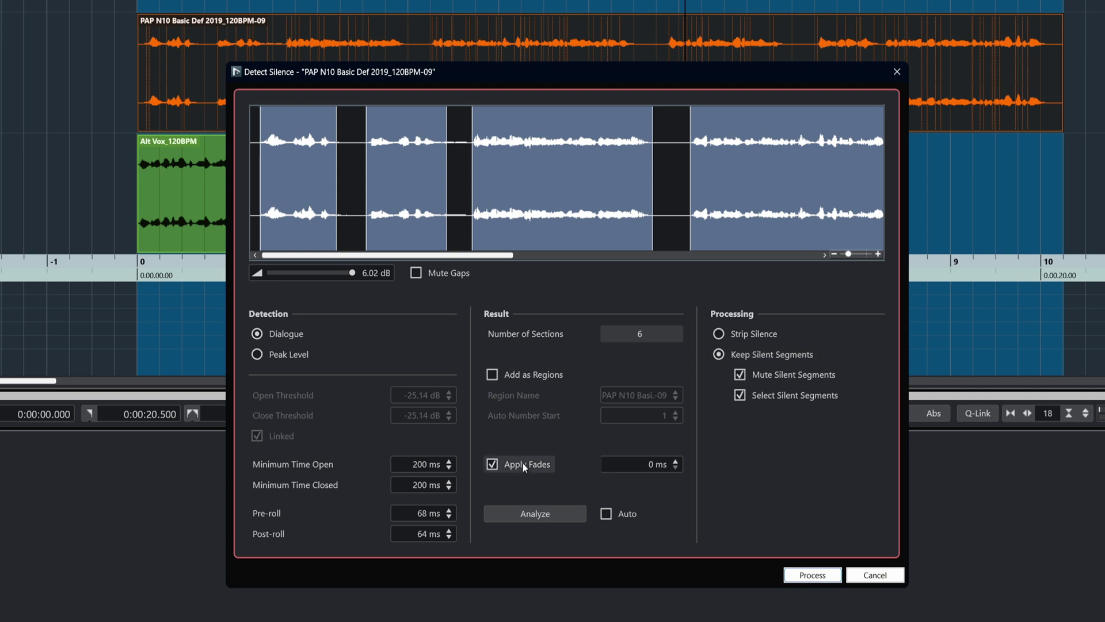
{"action": "left_click", "coordinate": [812, 575]}
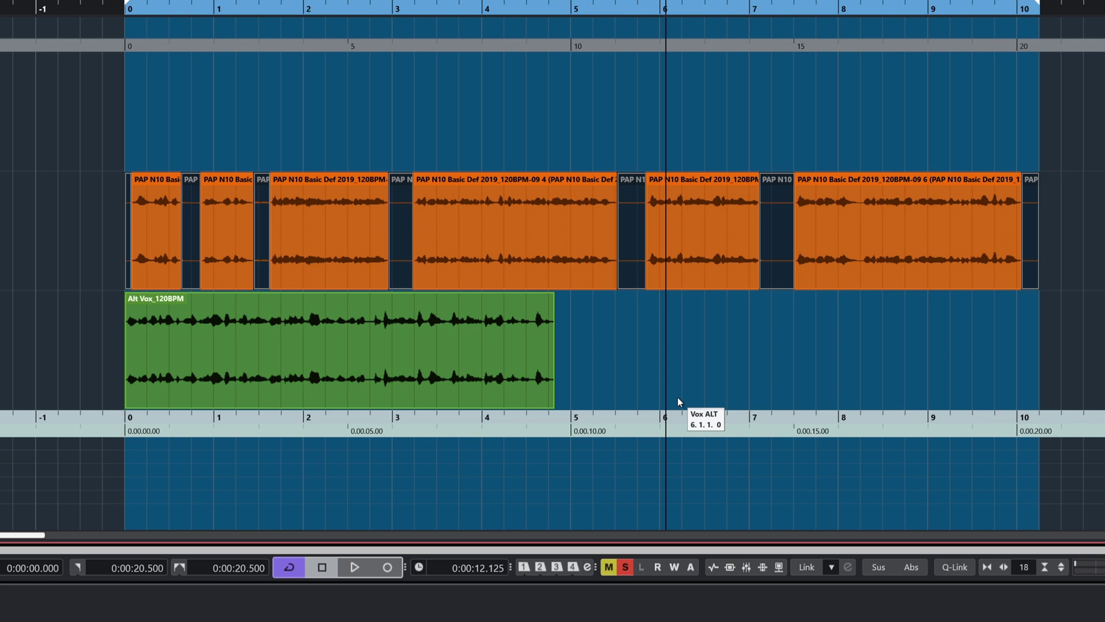
Try deleting the selected silent segments from the Vox Noise track, and undo the deletion
{"action": "key", "text": "Delete"}
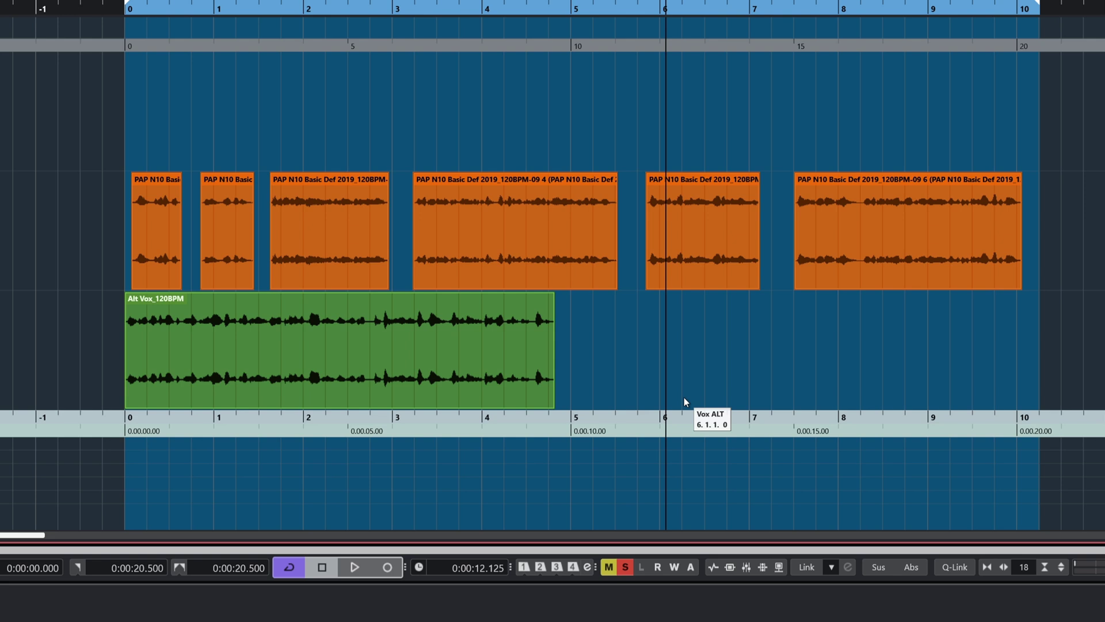
{"action": "key", "text": "ctrl+z"}
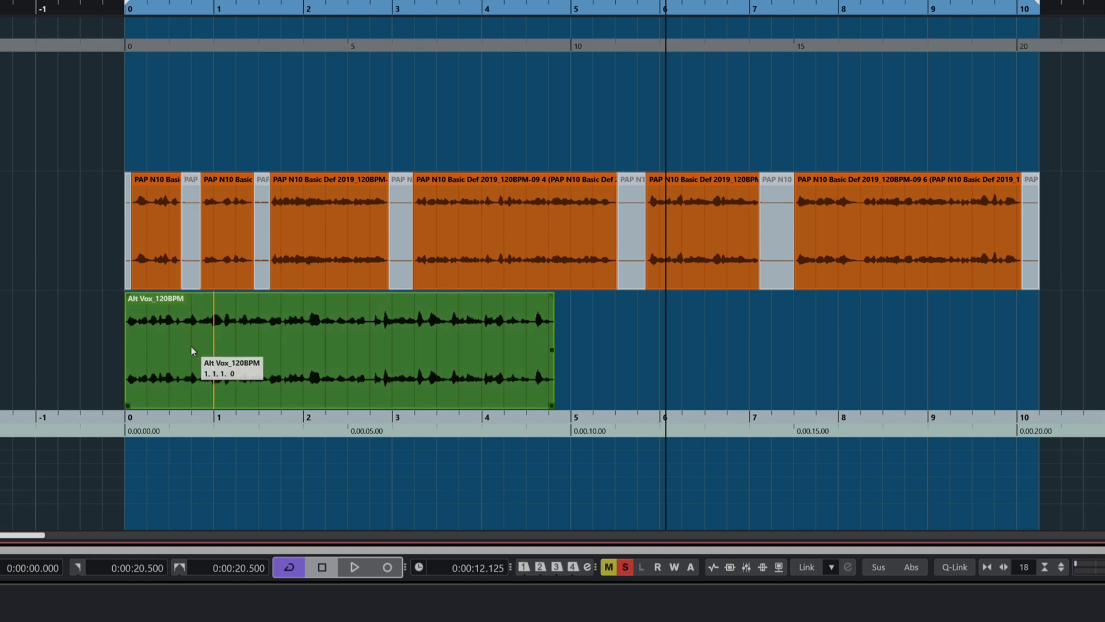
Delete the Alt Vox_120BPM clip and move all seven silent segments from the Vox Noise track to the Vox ALT track
{"action": "left_click", "coordinate": [192, 348]}
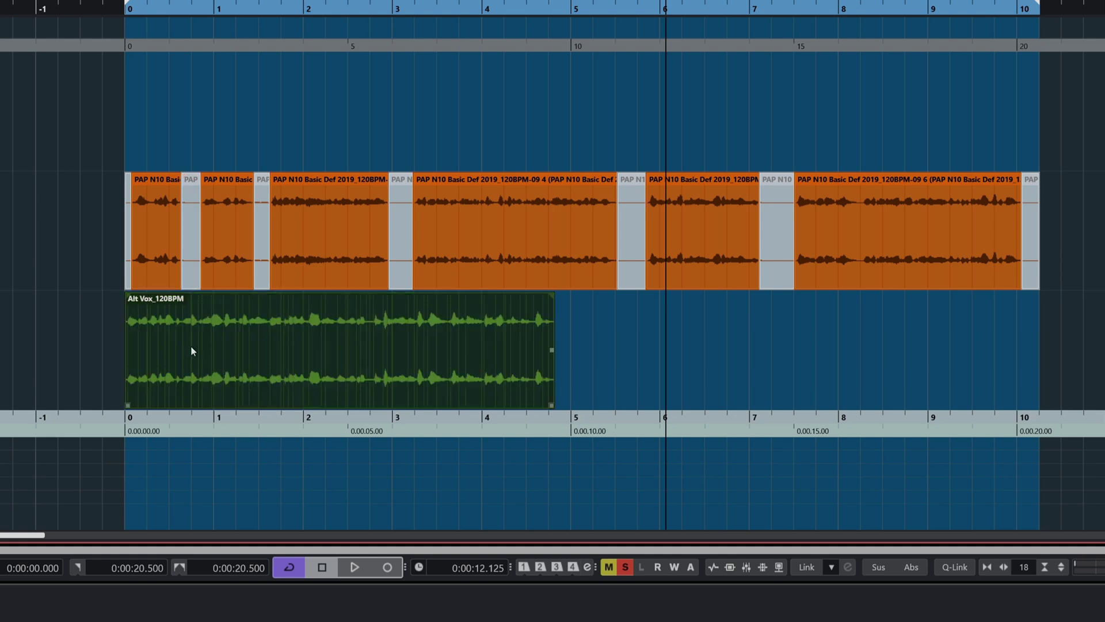
{"action": "key", "text": "Delete"}
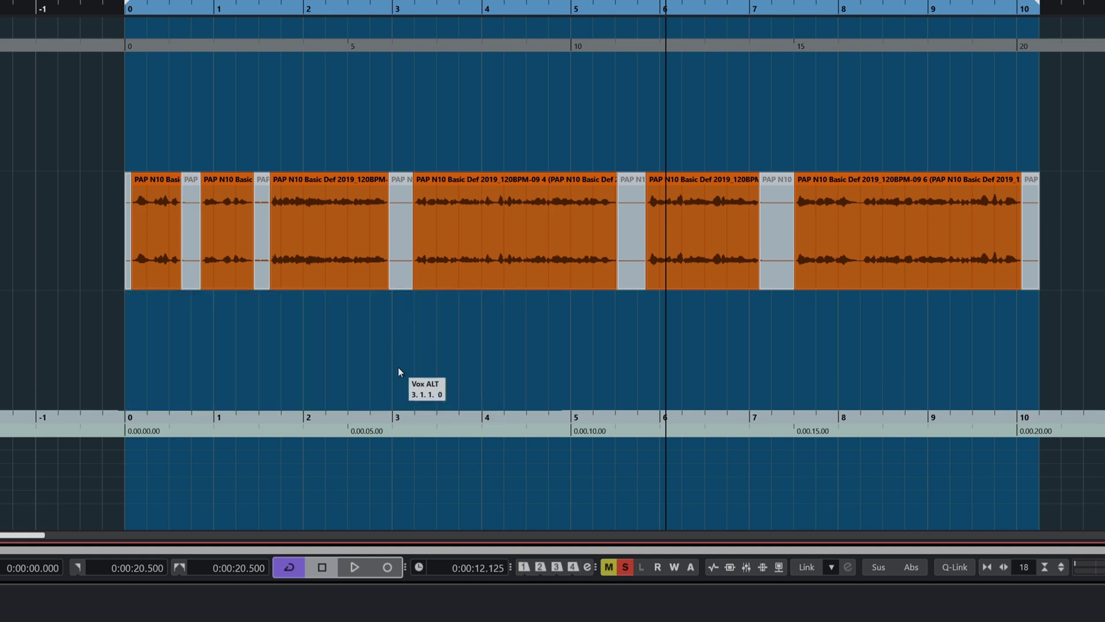
{"action": "left_click", "coordinate": [403, 265]}
{"action": "left_click_drag", "start_coordinate": [402, 263], "coordinate": [401, 385]}
{"action": "left_click_drag", "start_coordinate": [257, 268], "coordinate": [257, 348]}
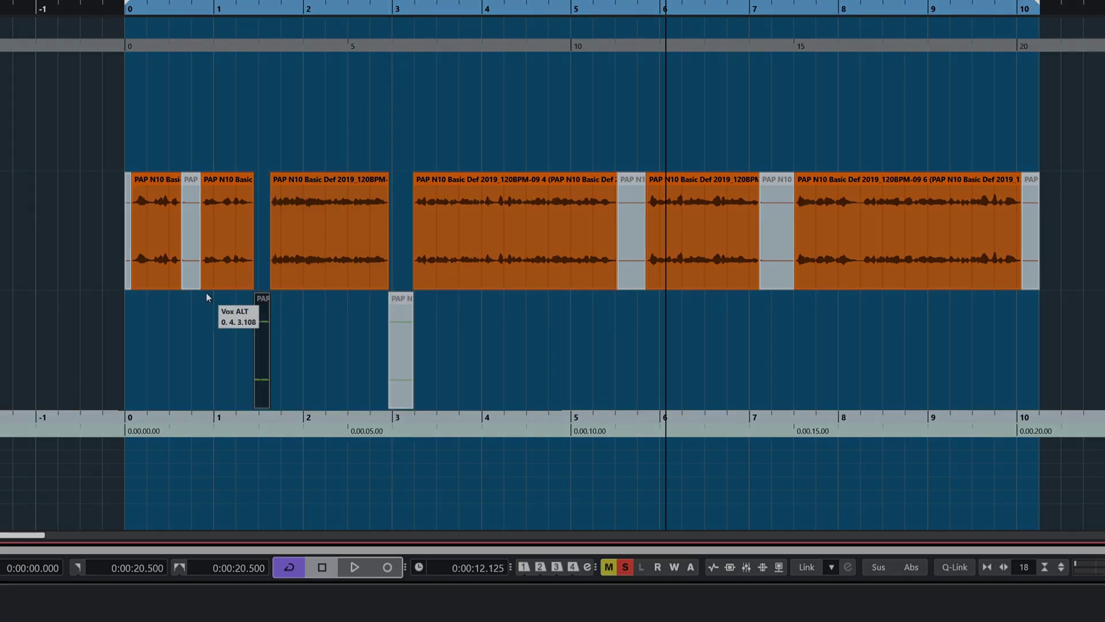
{"action": "left_click_drag", "start_coordinate": [192, 262], "coordinate": [190, 332]}
{"action": "left_click_drag", "start_coordinate": [127, 276], "coordinate": [126, 361]}
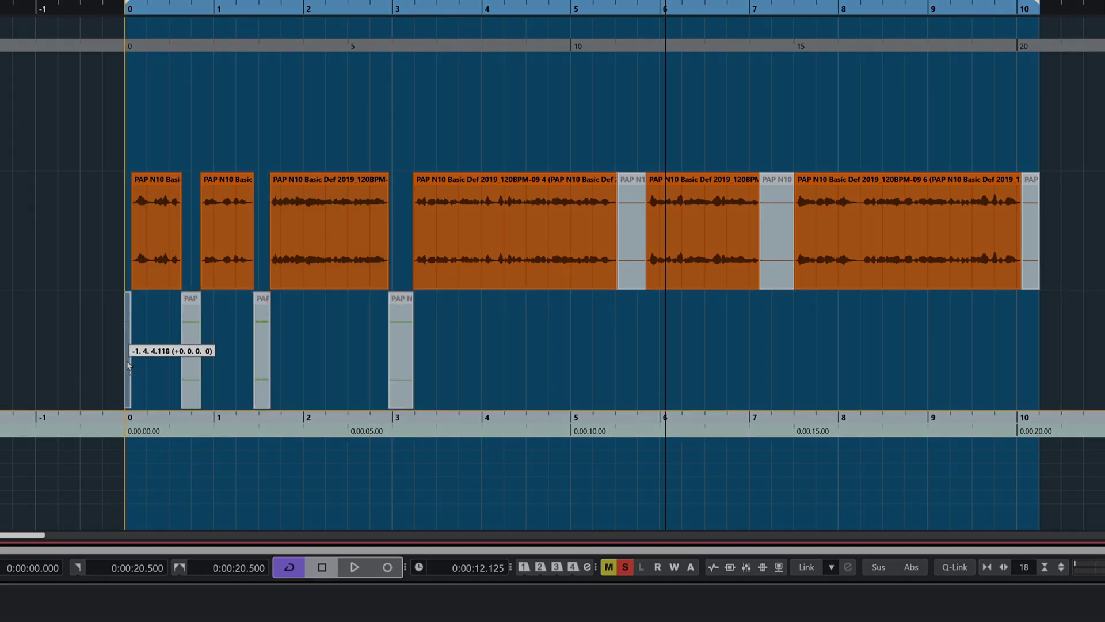
{"action": "left_click_drag", "start_coordinate": [631, 271], "coordinate": [632, 351]}
{"action": "left_click_drag", "start_coordinate": [768, 277], "coordinate": [779, 369]}
{"action": "left_click_drag", "start_coordinate": [1031, 270], "coordinate": [1031, 370]}
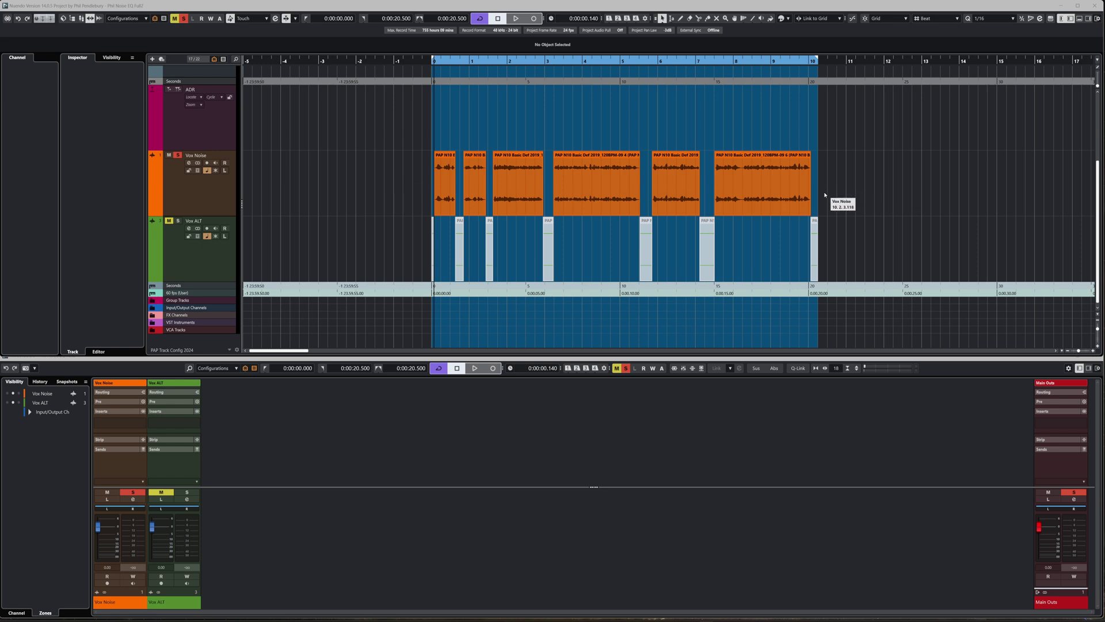
Select the six voice events on the Vox Noise track, open Create Markers from Selected Events, and set the marker type to Position
{"action": "key", "text": "F6"}
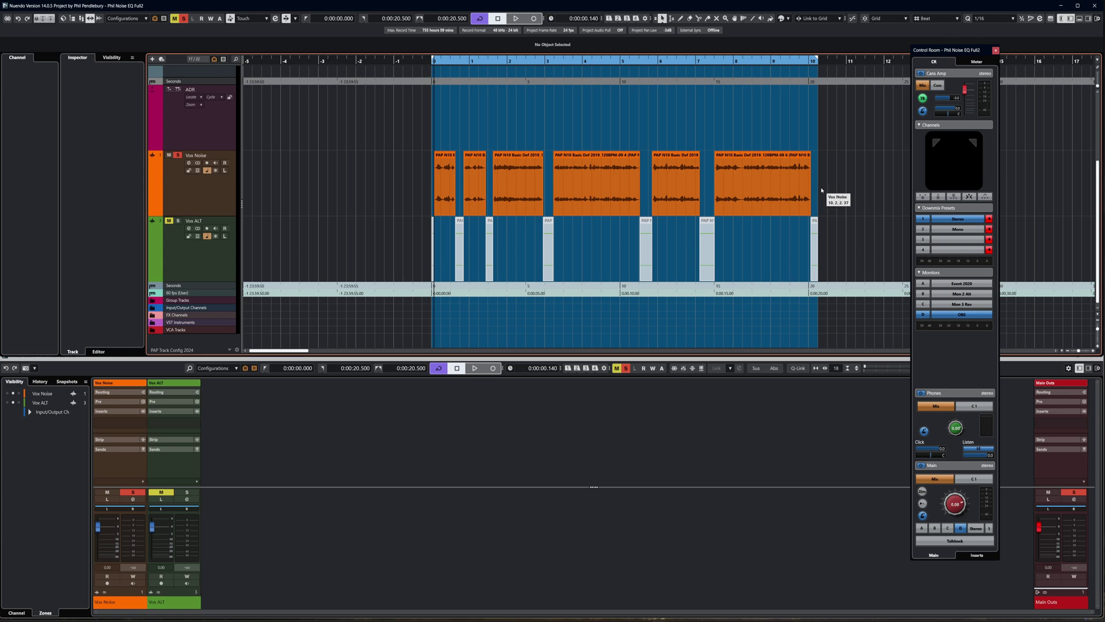
{"action": "left_click_drag", "start_coordinate": [824, 183], "coordinate": [410, 180]}
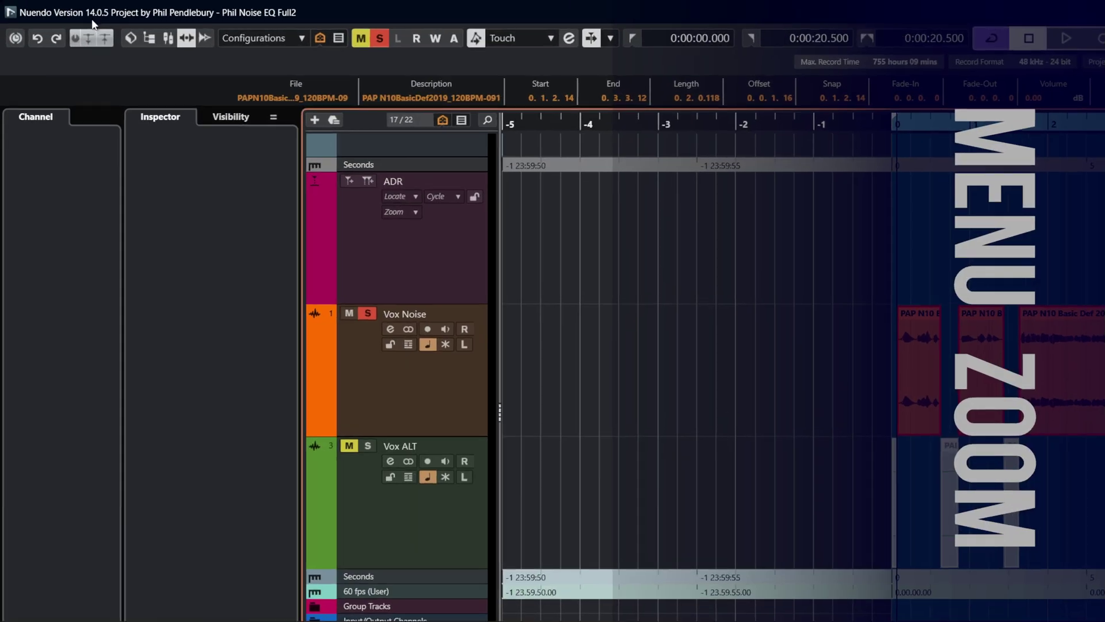
{"action": "left_click", "coordinate": [61, 29]}
{"action": "mouse_move", "coordinate": [94, 30]}
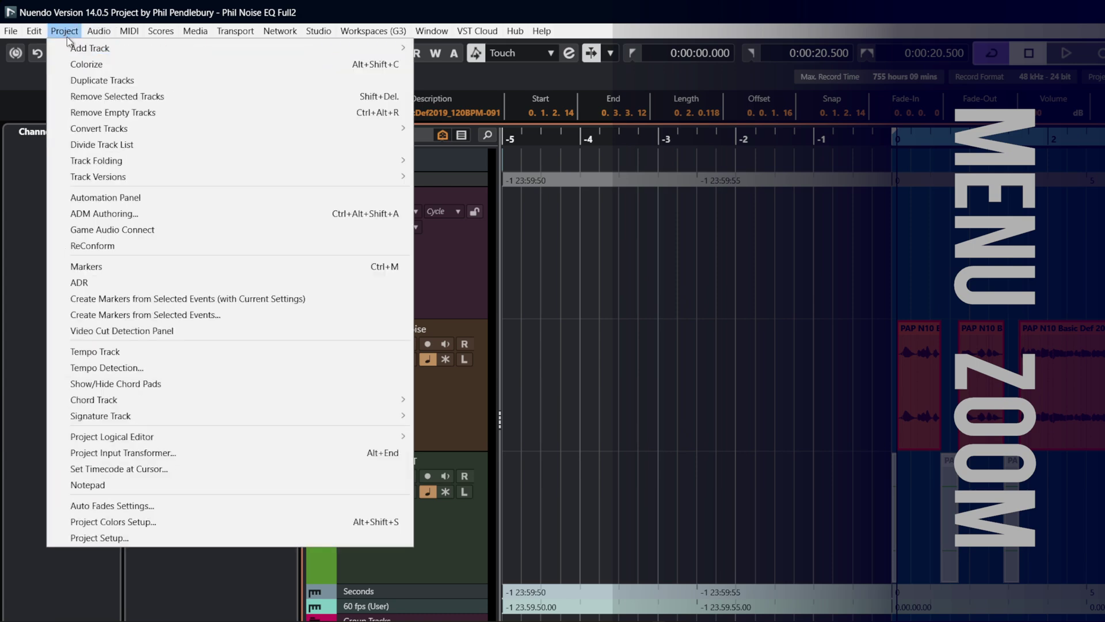
{"action": "left_click", "coordinate": [153, 315]}
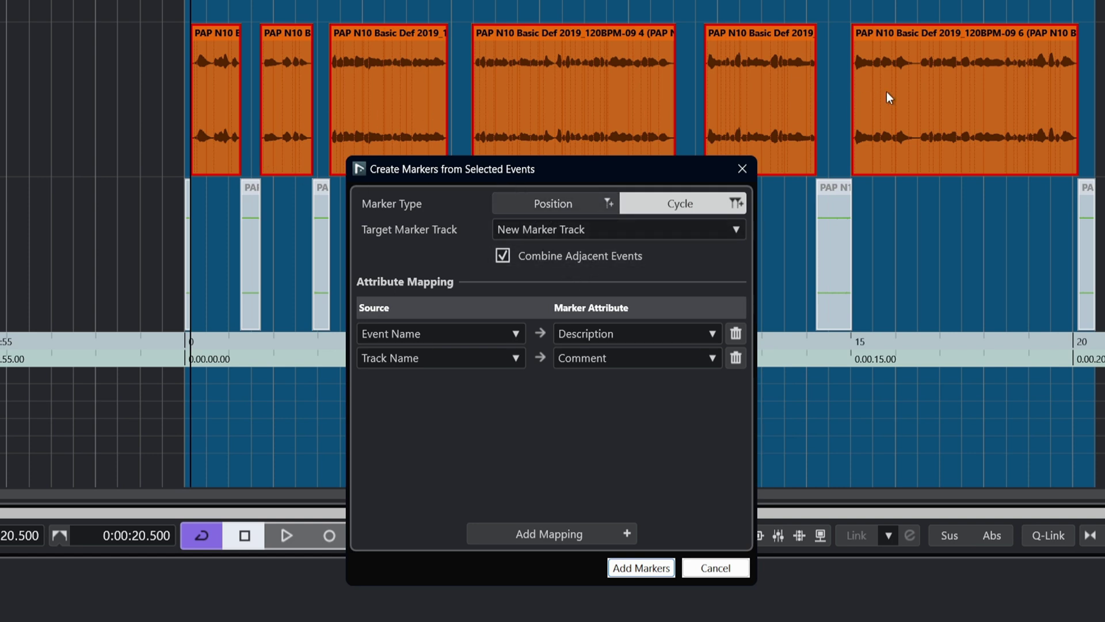
{"action": "left_click", "coordinate": [546, 204]}
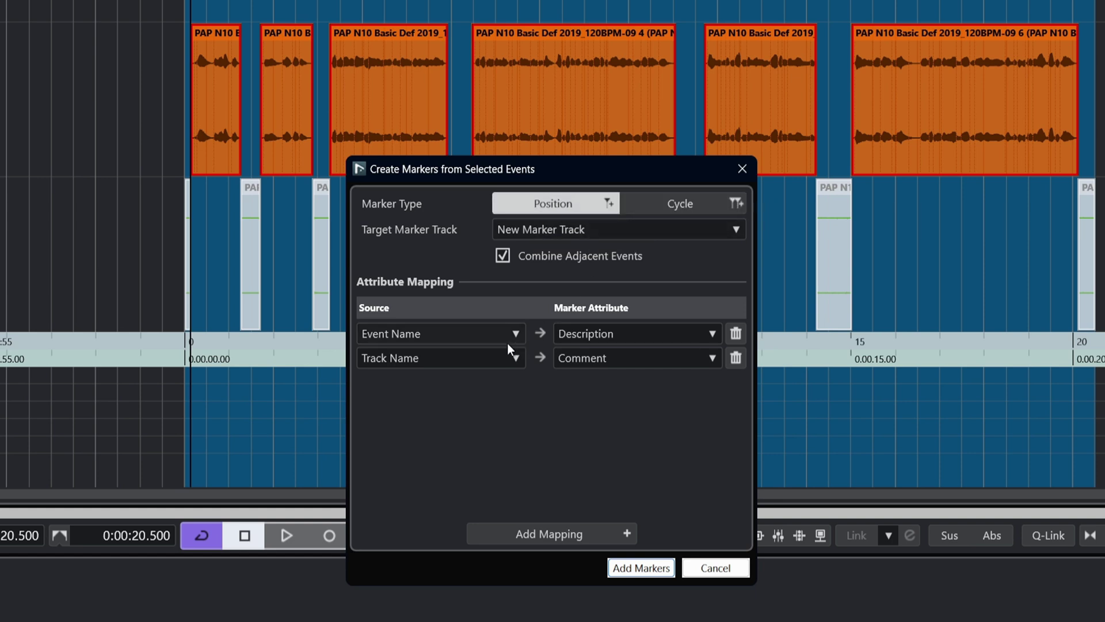
Add extra empty attribute mappings for the markers and remove them again
{"action": "left_click", "coordinate": [427, 340]}
{"action": "left_click", "coordinate": [450, 339]}
{"action": "left_click", "coordinate": [604, 530]}
{"action": "left_click", "coordinate": [577, 533]}
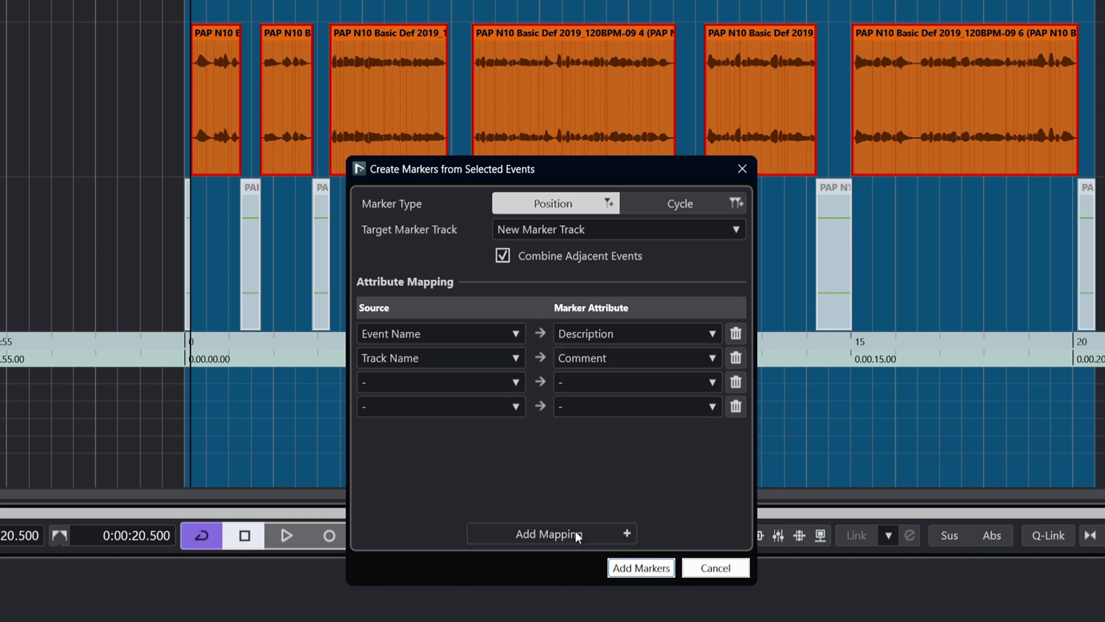
{"action": "left_click", "coordinate": [577, 533]}
{"action": "left_click", "coordinate": [736, 430]}
{"action": "left_click", "coordinate": [735, 407]}
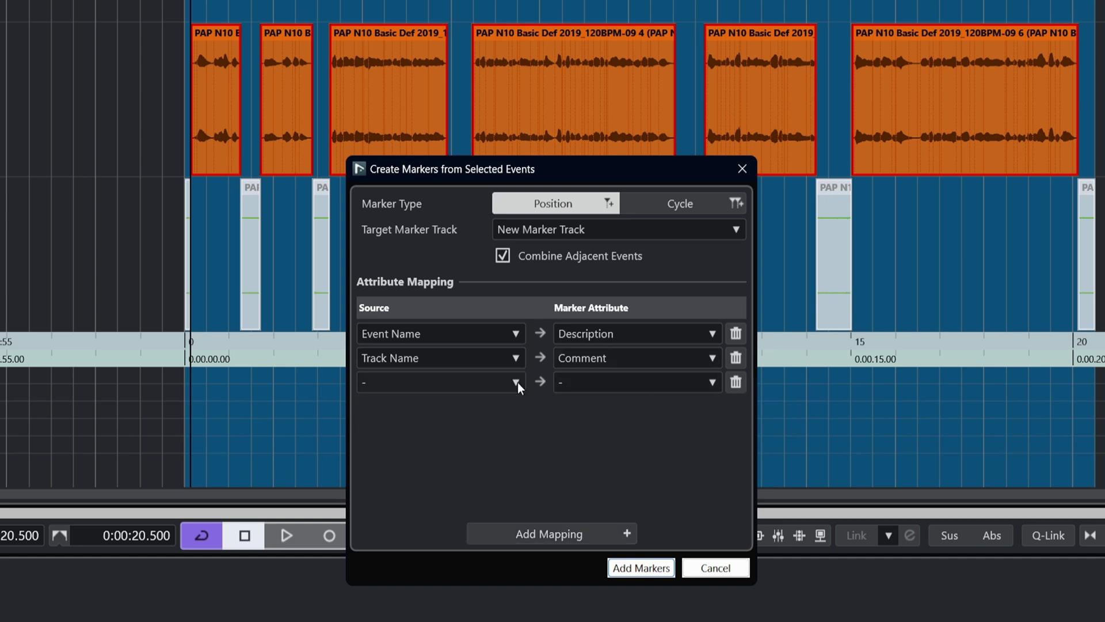
{"action": "left_click", "coordinate": [516, 382]}
{"action": "left_click", "coordinate": [593, 420]}
{"action": "left_click", "coordinate": [736, 383]}
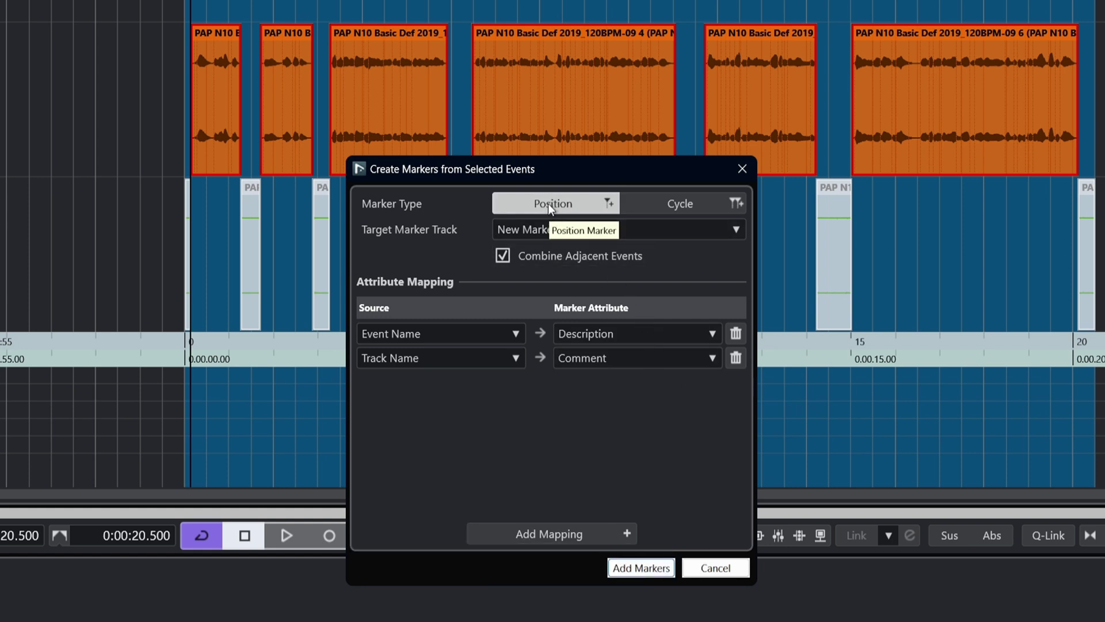
Add the position markers to a new marker track, with event name mapped to Description and track name to Comment
{"action": "left_click", "coordinate": [641, 567]}
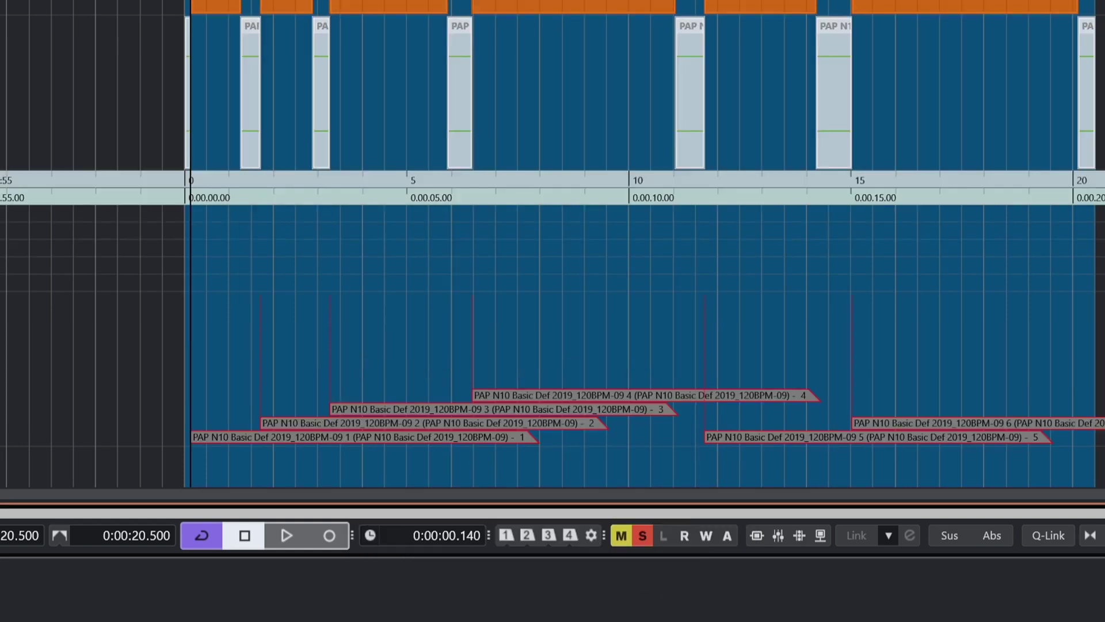
{"action": "scroll", "coordinate": [553, 328], "scroll_direction": "up", "scroll_amount": 5}
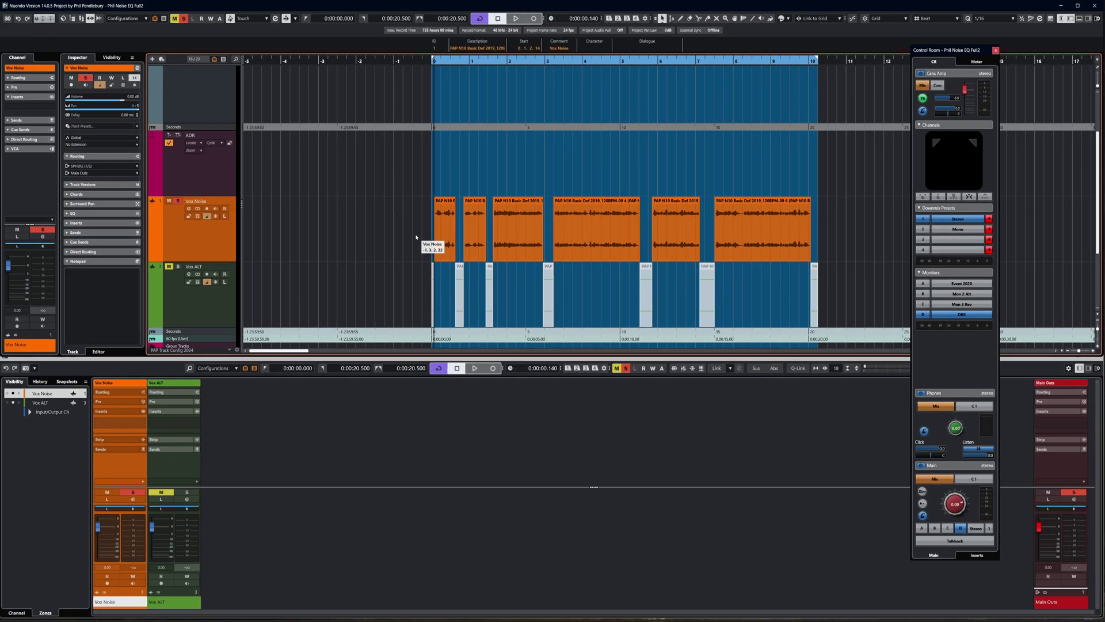
Select the six Vox Noise voice events again and add Cycle markers from them to another new marker track
{"action": "left_click_drag", "start_coordinate": [410, 231], "coordinate": [891, 245]}
{"action": "scroll", "coordinate": [794, 261], "scroll_direction": "down", "scroll_amount": 2}
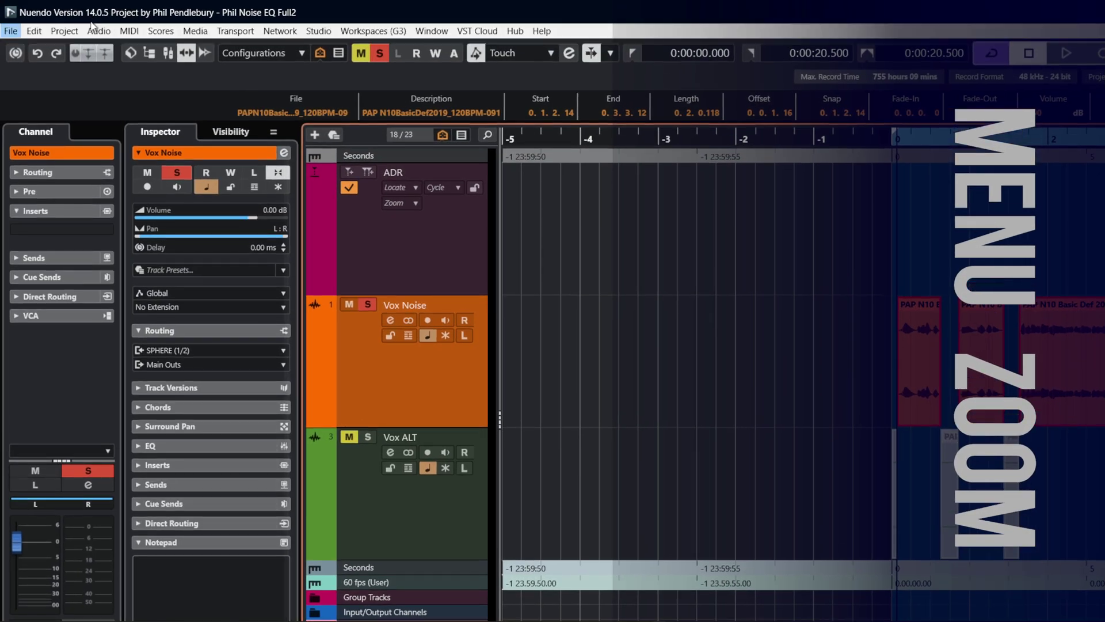
{"action": "left_click", "coordinate": [31, 15]}
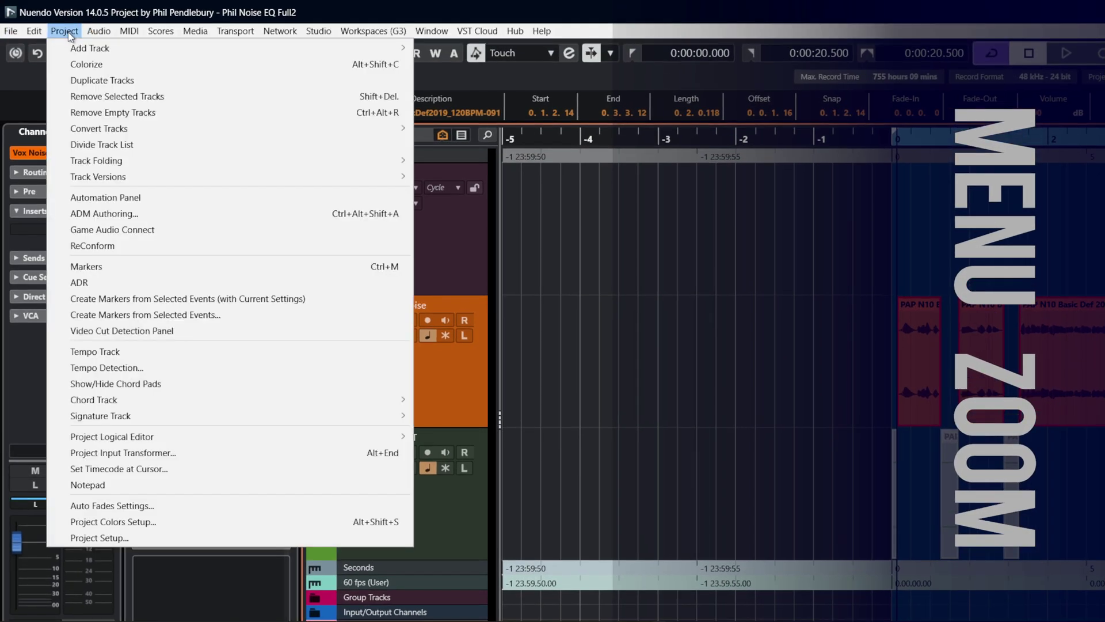
{"action": "left_click", "coordinate": [244, 316]}
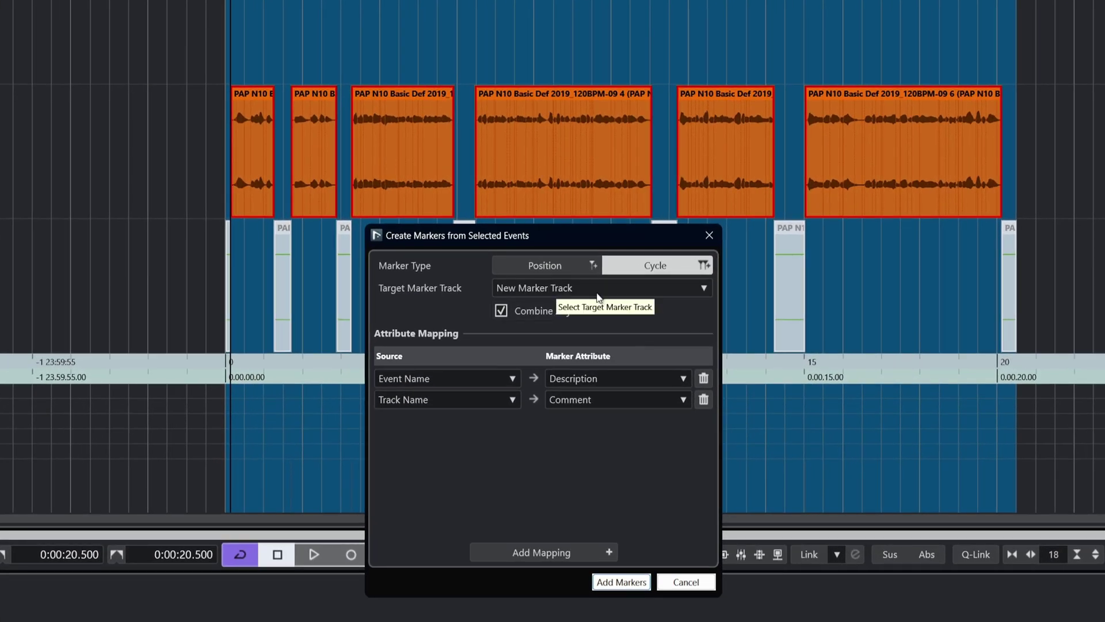
{"action": "left_click", "coordinate": [620, 582]}
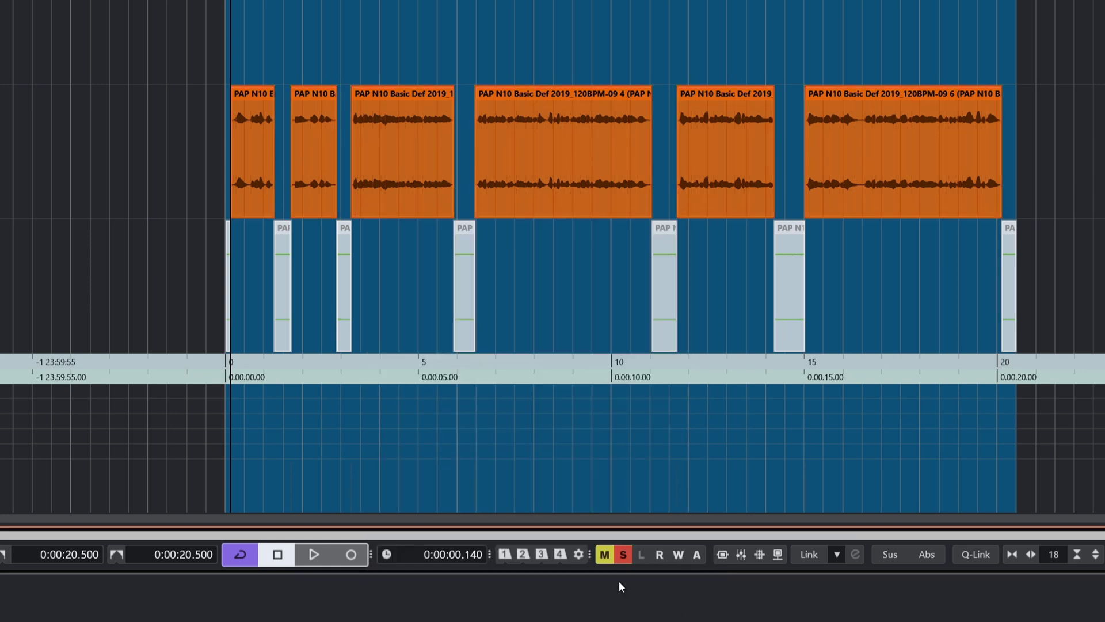
Move the new cycle marker track directly above the Vox Noise track and back down below the Vox ALT track
{"action": "scroll", "coordinate": [553, 288], "scroll_direction": "down", "scroll_amount": 3}
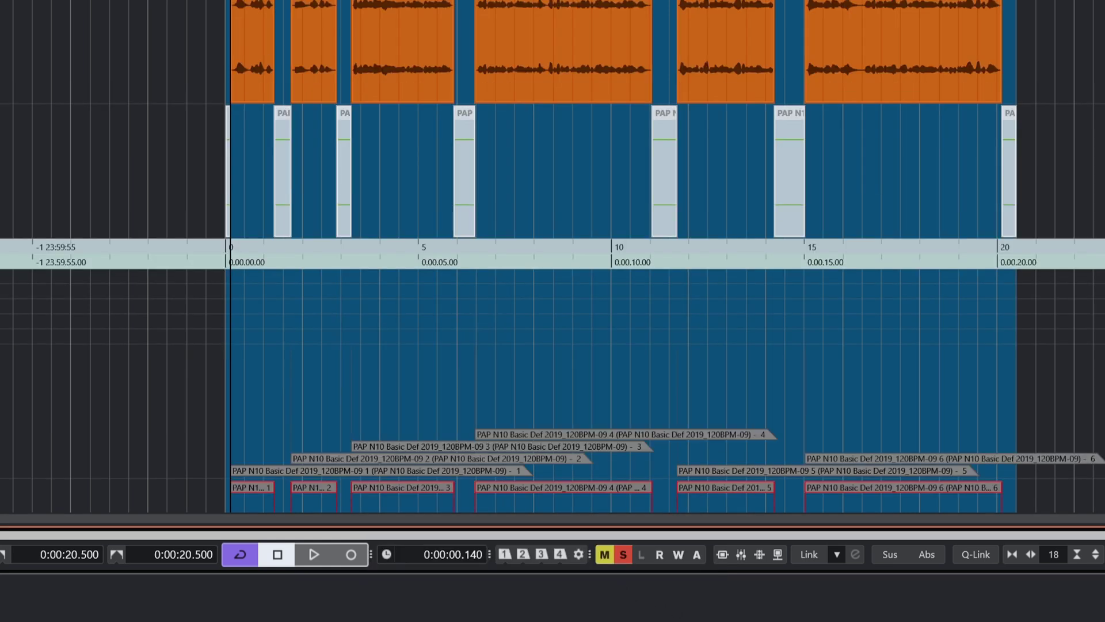
{"action": "scroll", "coordinate": [88, 215], "scroll_direction": "up", "scroll_amount": 3}
{"action": "scroll", "coordinate": [88, 215], "scroll_direction": "up", "scroll_amount": 3}
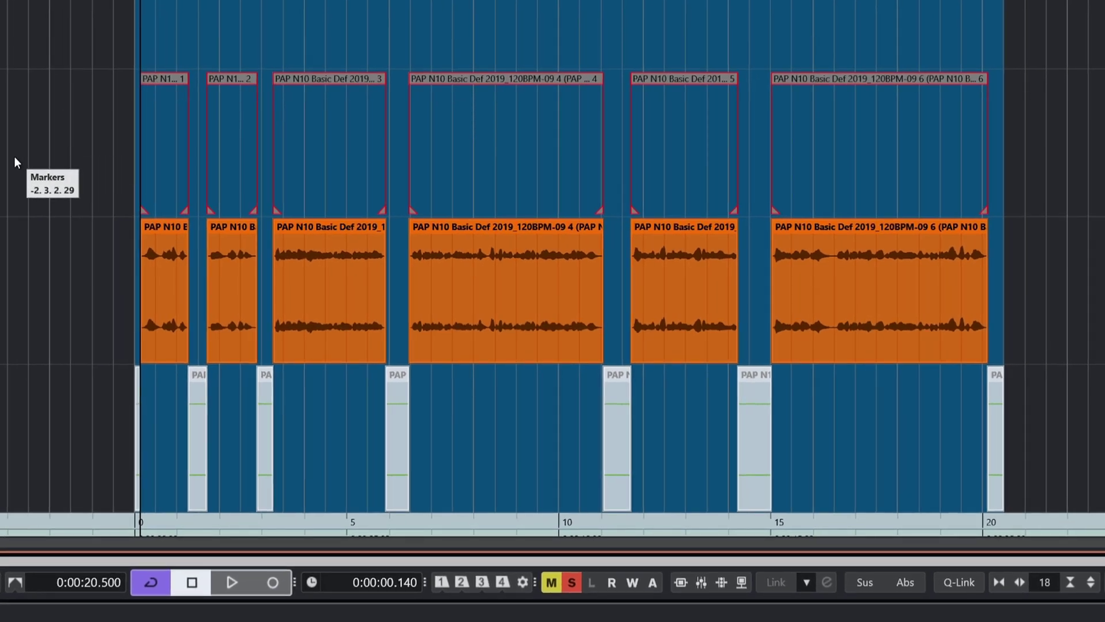
{"action": "key", "text": "8"}
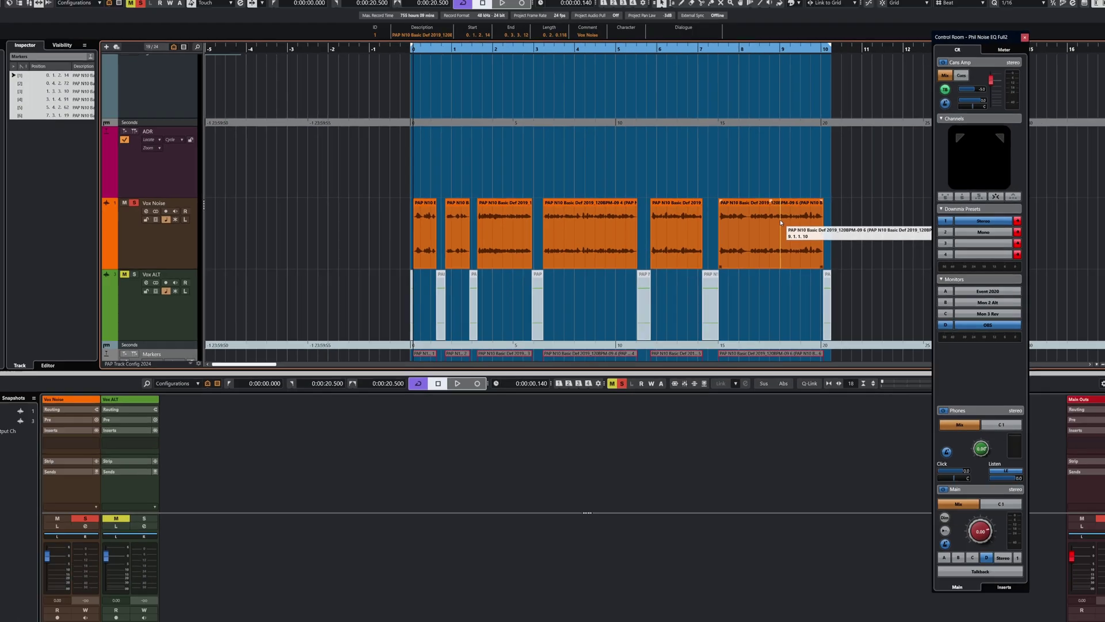
Select all six voice events on Vox Noise and create markers from them using the current settings
{"action": "left_click_drag", "start_coordinate": [387, 225], "coordinate": [875, 216]}
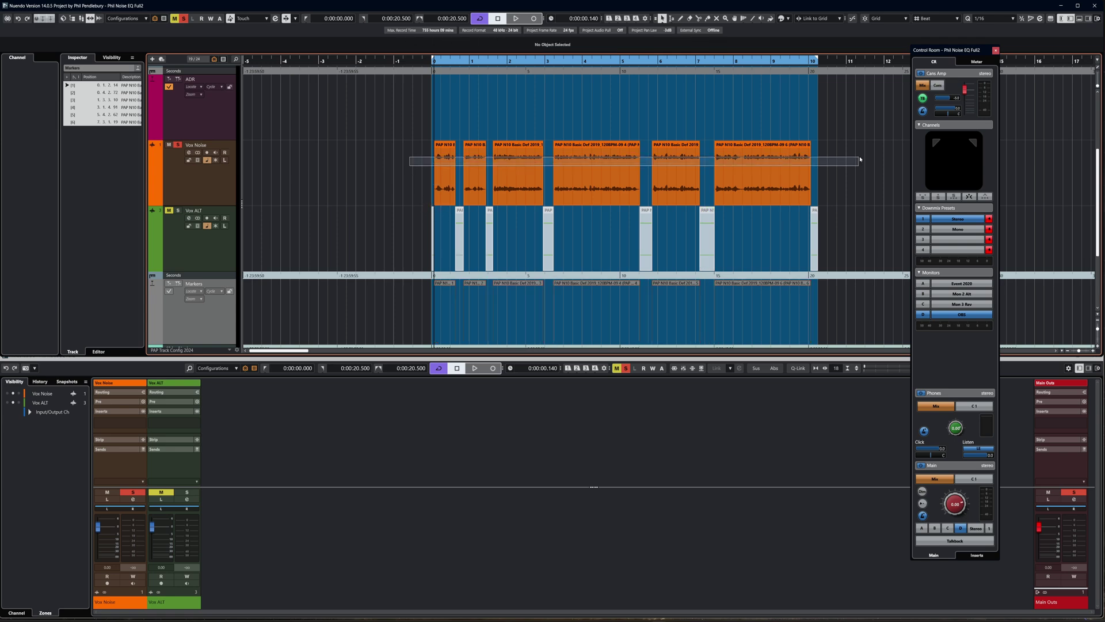
{"action": "left_click_drag", "start_coordinate": [859, 156], "coordinate": [861, 158]}
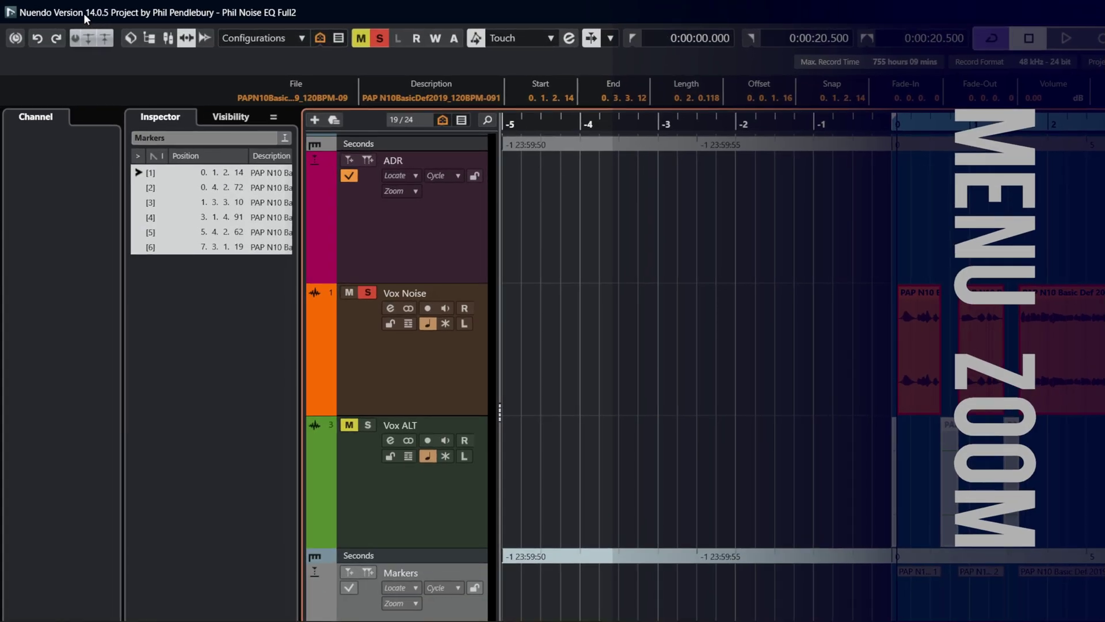
{"action": "left_click", "coordinate": [64, 30]}
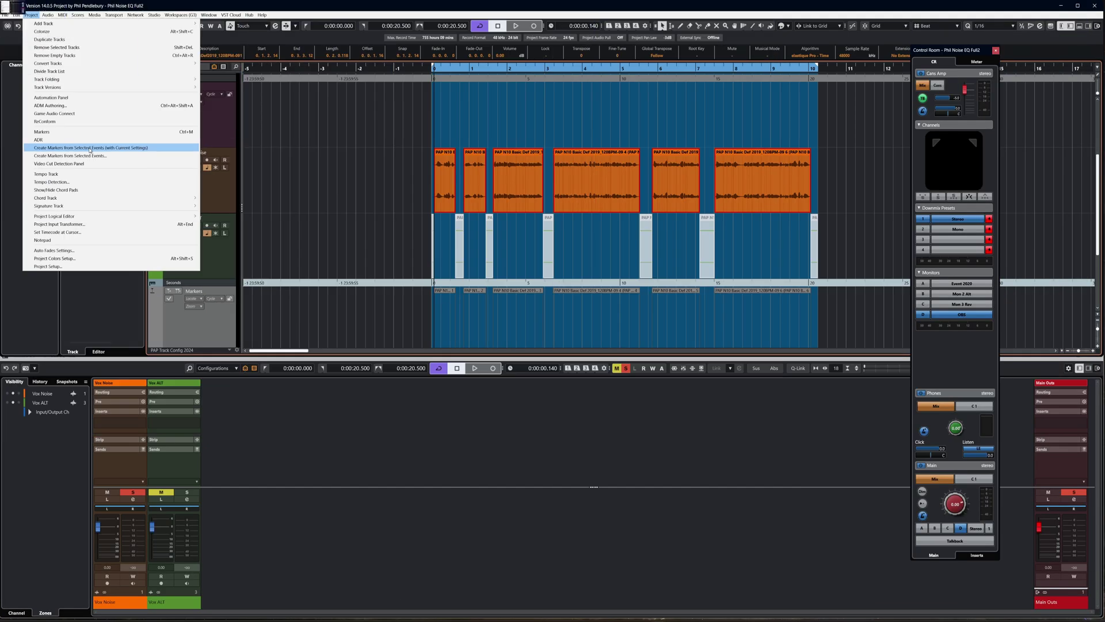
{"action": "left_click", "coordinate": [90, 149]}
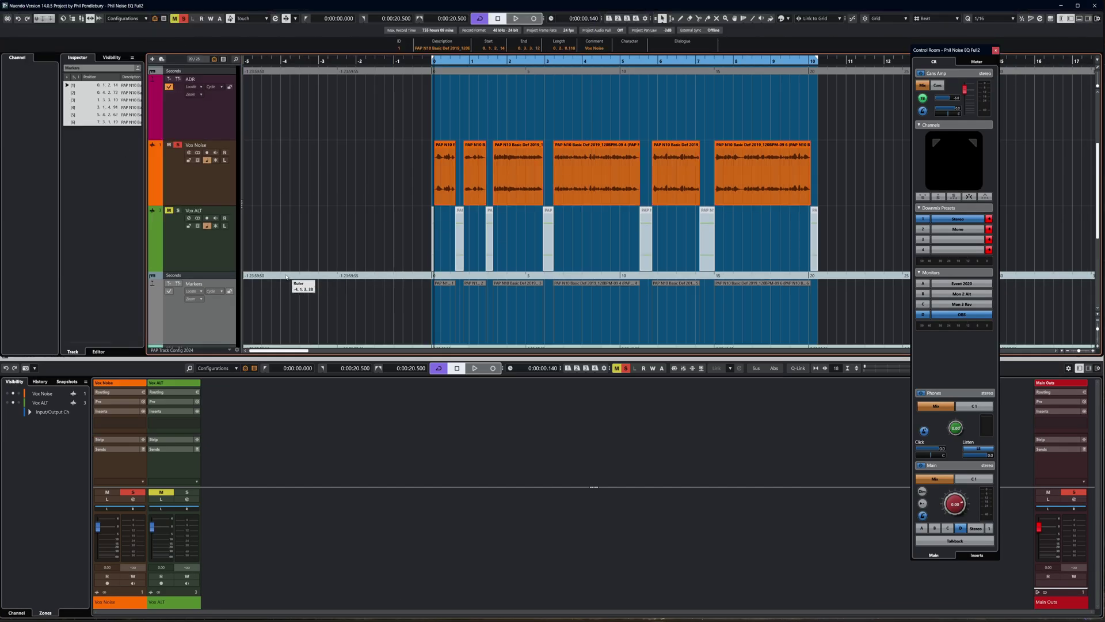
Move the newest cycle marker track directly above the Vox Noise track and colour it dark red
{"action": "scroll", "coordinate": [277, 277], "scroll_direction": "down", "scroll_amount": 5}
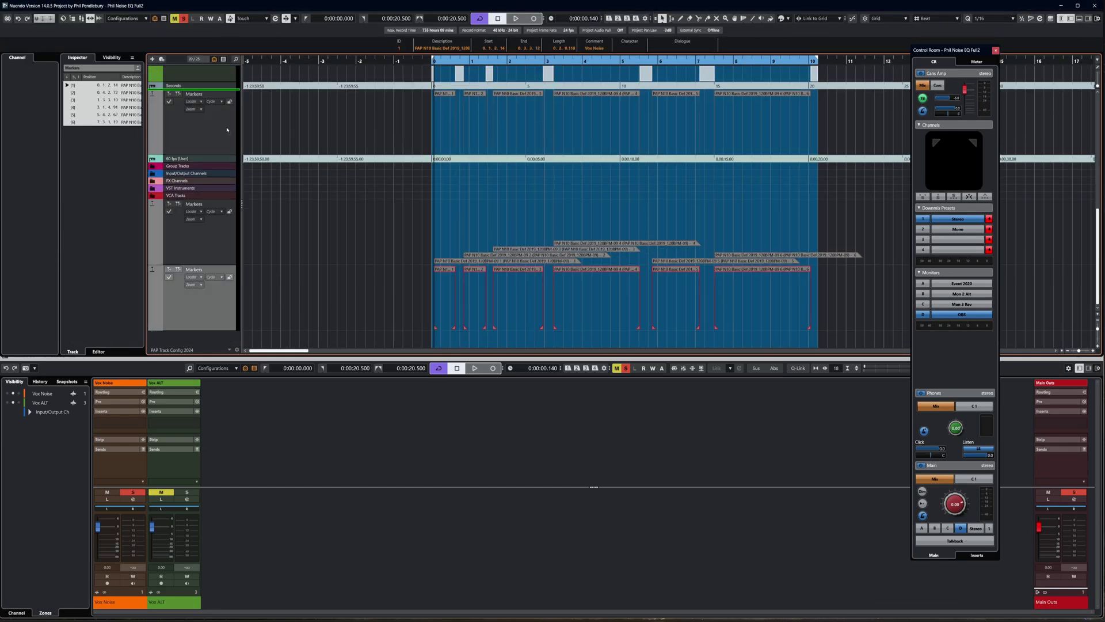
{"action": "scroll", "coordinate": [227, 130], "scroll_direction": "up", "scroll_amount": 5}
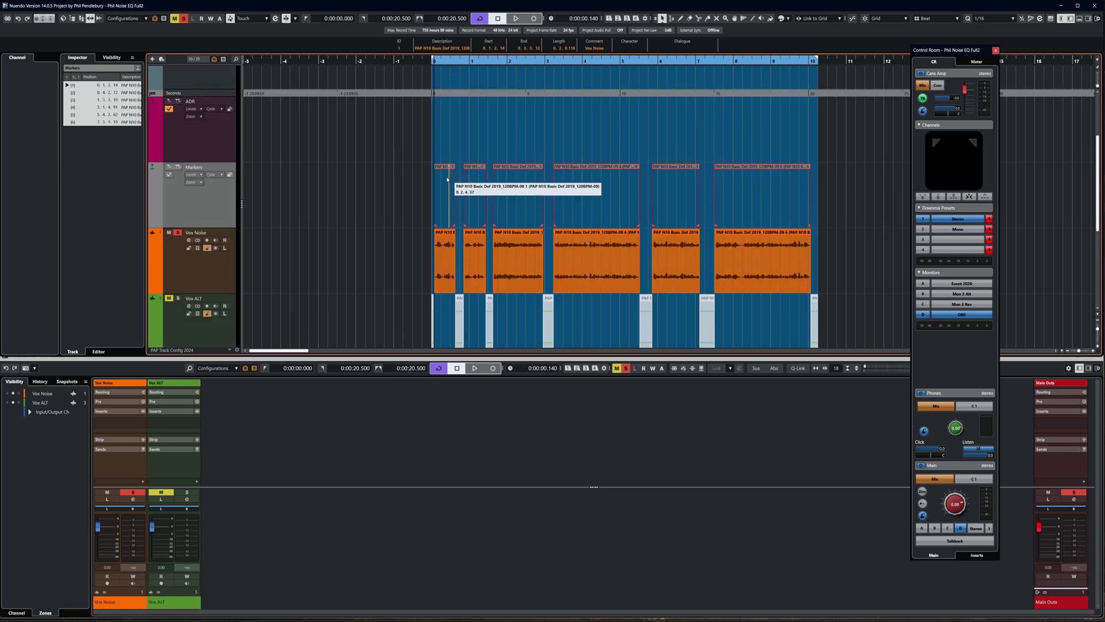
{"action": "left_click", "coordinate": [572, 190]}
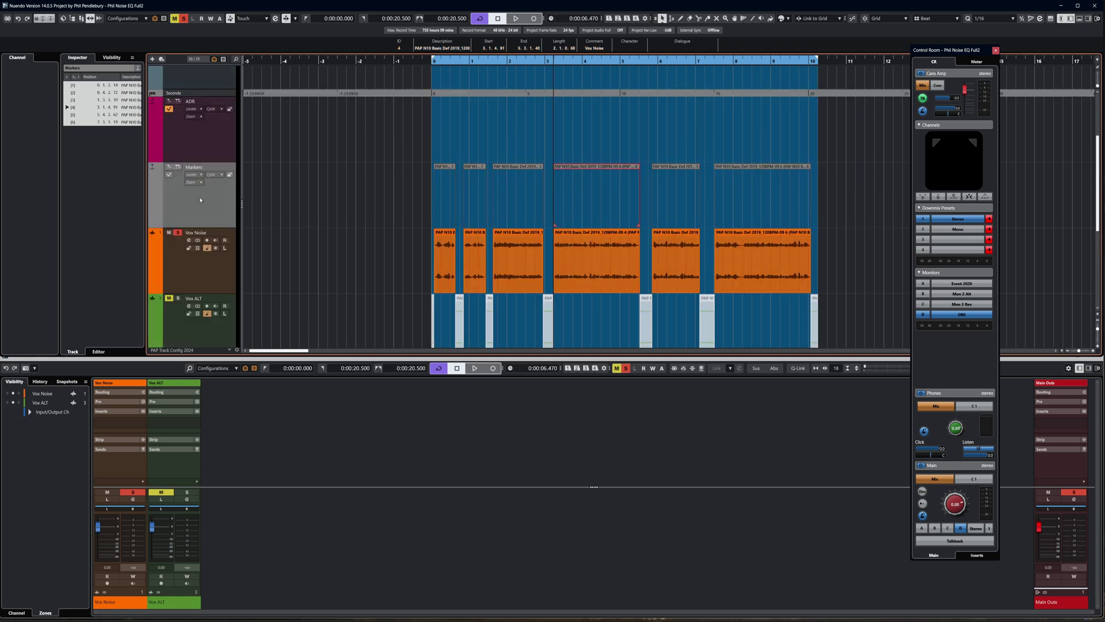
{"action": "left_click", "coordinate": [156, 202]}
{"action": "left_click", "coordinate": [157, 244]}
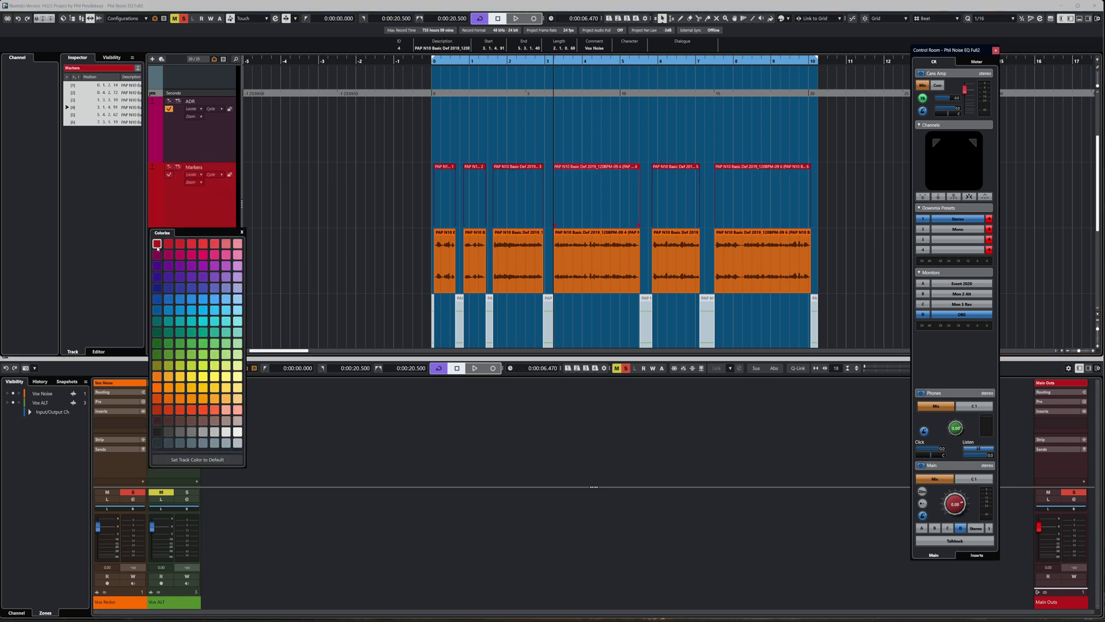
{"action": "left_click", "coordinate": [327, 208]}
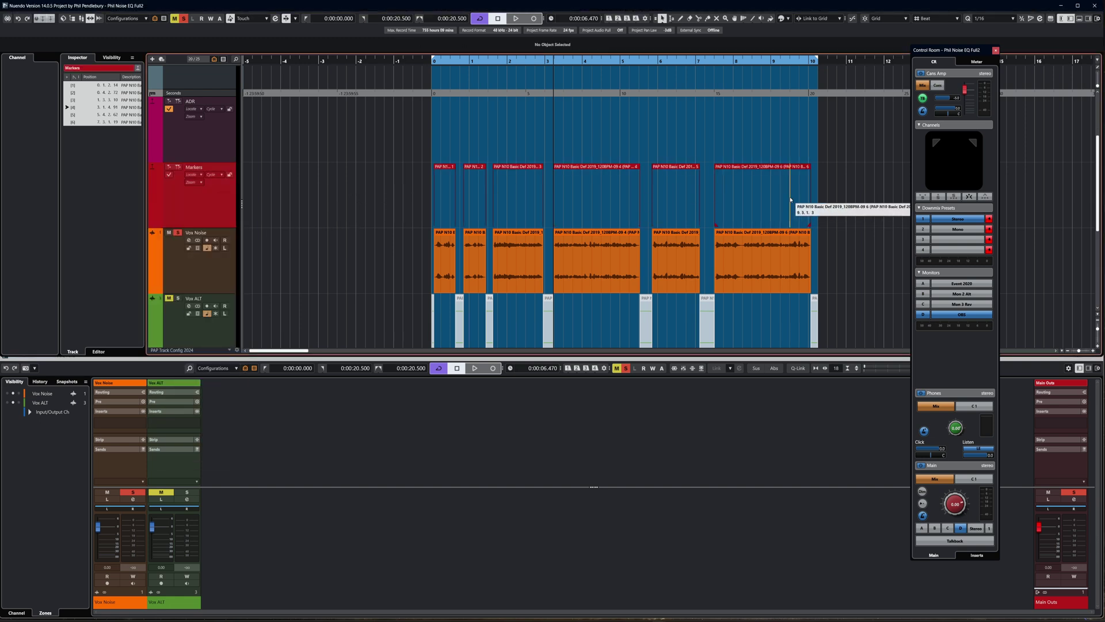
Open the ADR window and switch its marker track from ADR to the first Markers track
{"action": "key", "text": "h"}
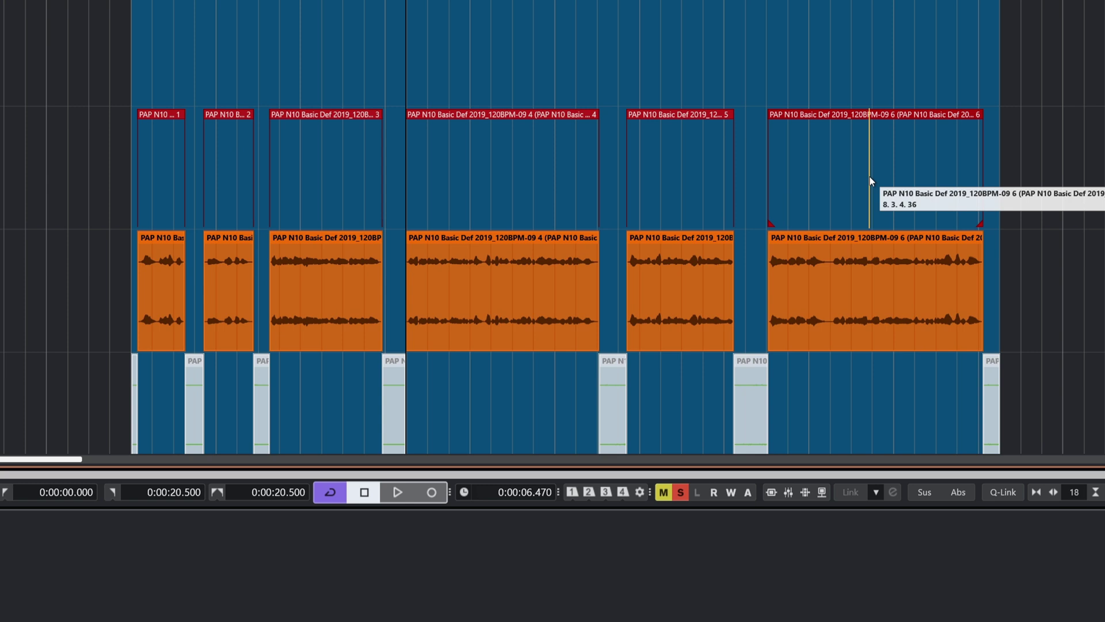
{"action": "key", "text": "ctrl+m"}
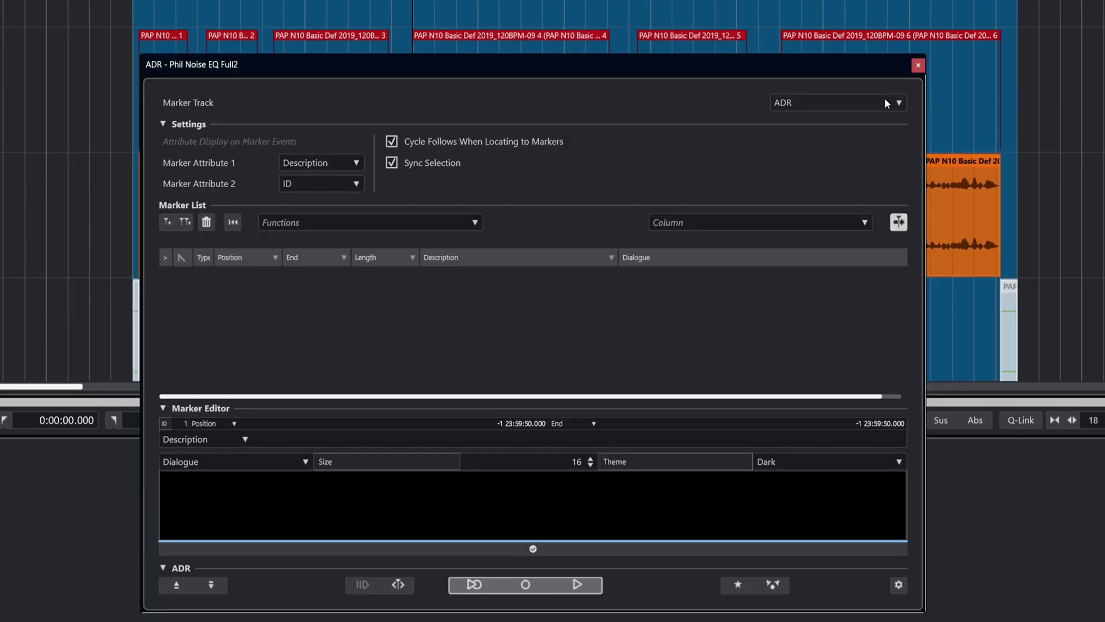
{"action": "left_click_drag", "start_coordinate": [559, 68], "coordinate": [675, 84]}
{"action": "left_click", "coordinate": [825, 109]}
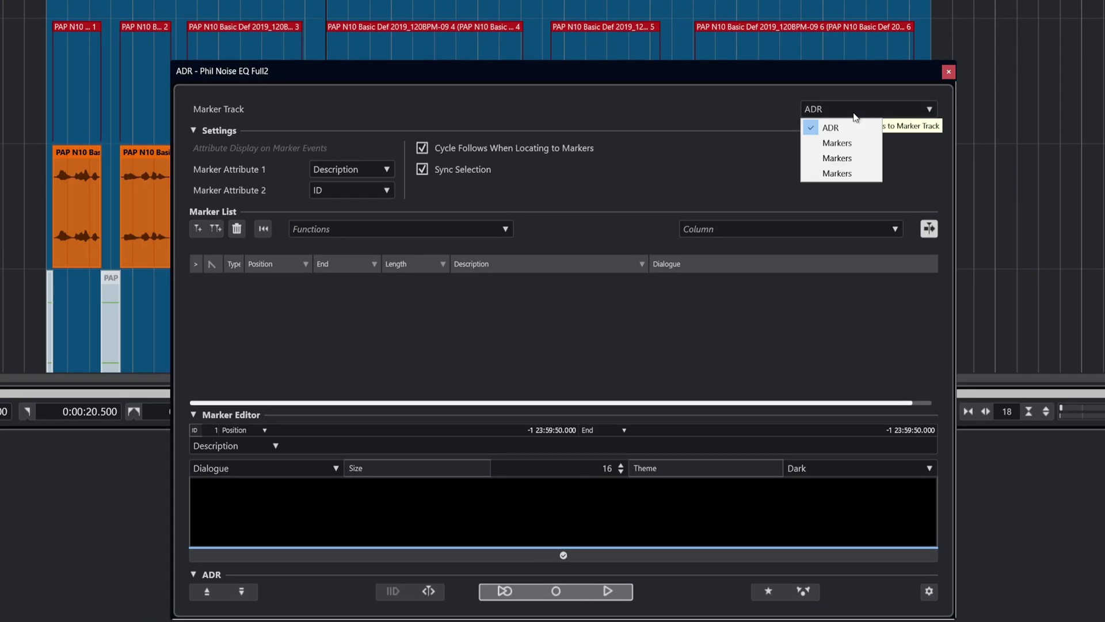
{"action": "left_click", "coordinate": [849, 143]}
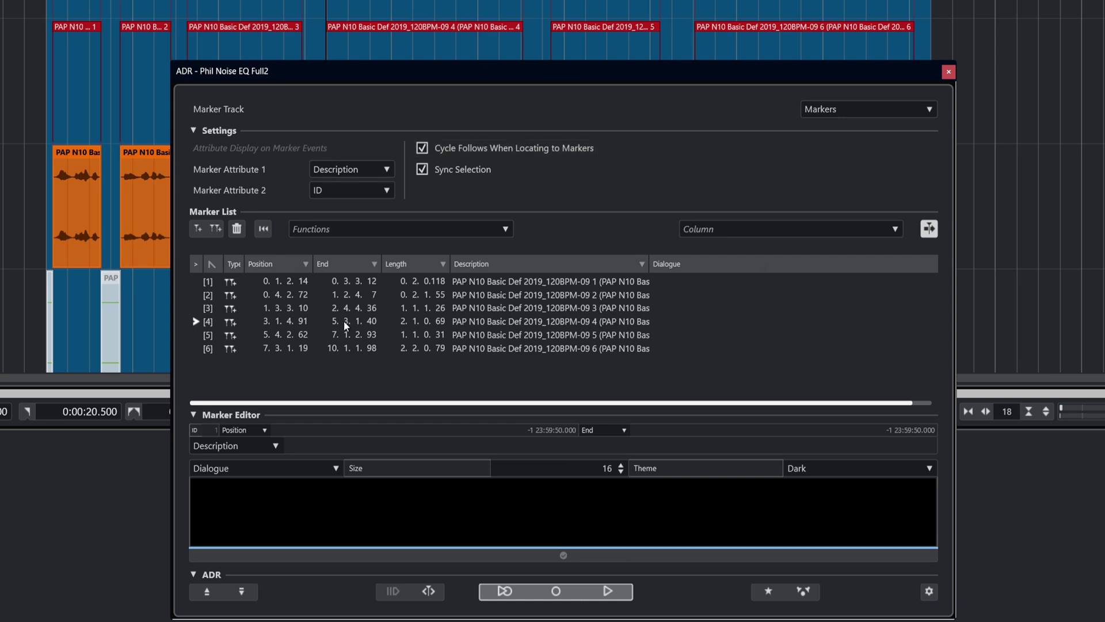
Step through markers 1 to 5 in the ADR marker list
{"action": "left_click", "coordinate": [311, 280]}
{"action": "left_click", "coordinate": [311, 295]}
{"action": "left_click", "coordinate": [312, 307]}
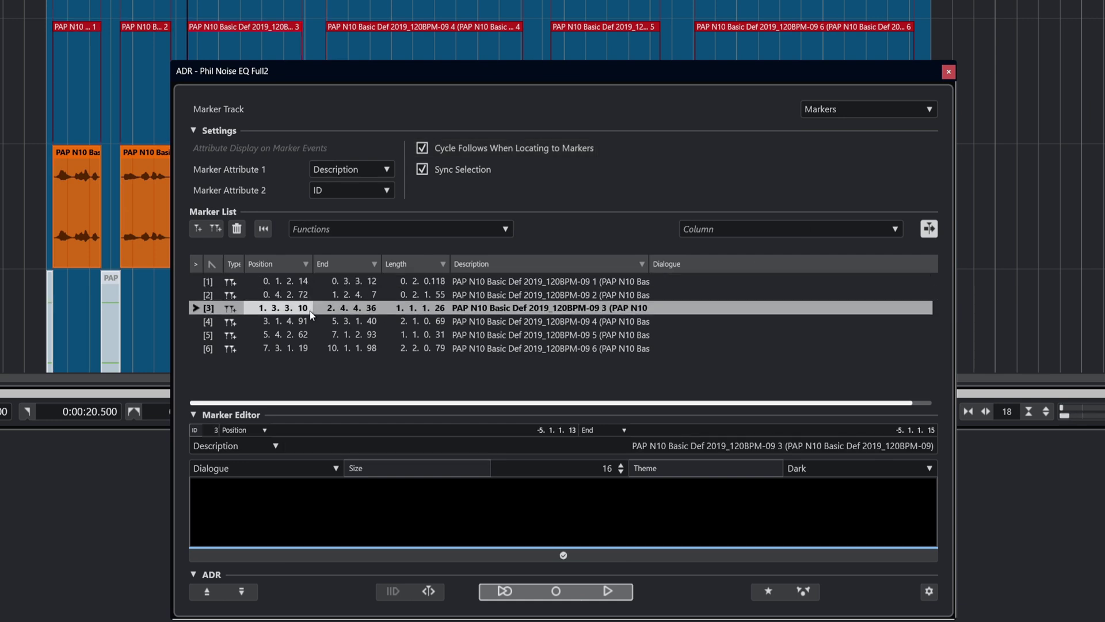
{"action": "left_click", "coordinate": [312, 324]}
{"action": "key", "text": "Down"}
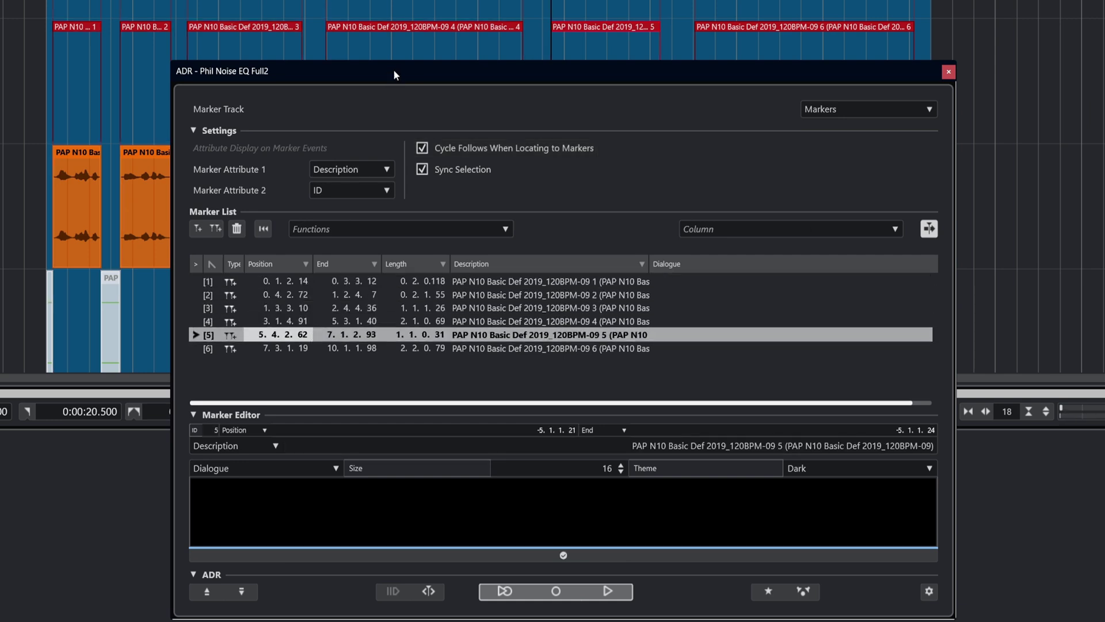
Reposition the ADR window to reveal the timeline markers, step through markers 6 back to 1, and close the window
{"action": "mouse_move", "coordinate": [393, 69]}
{"action": "left_mouse_down"}
{"action": "mouse_move", "coordinate": [347, 124]}
{"action": "mouse_move", "coordinate": [340, 174]}
{"action": "left_mouse_up"}
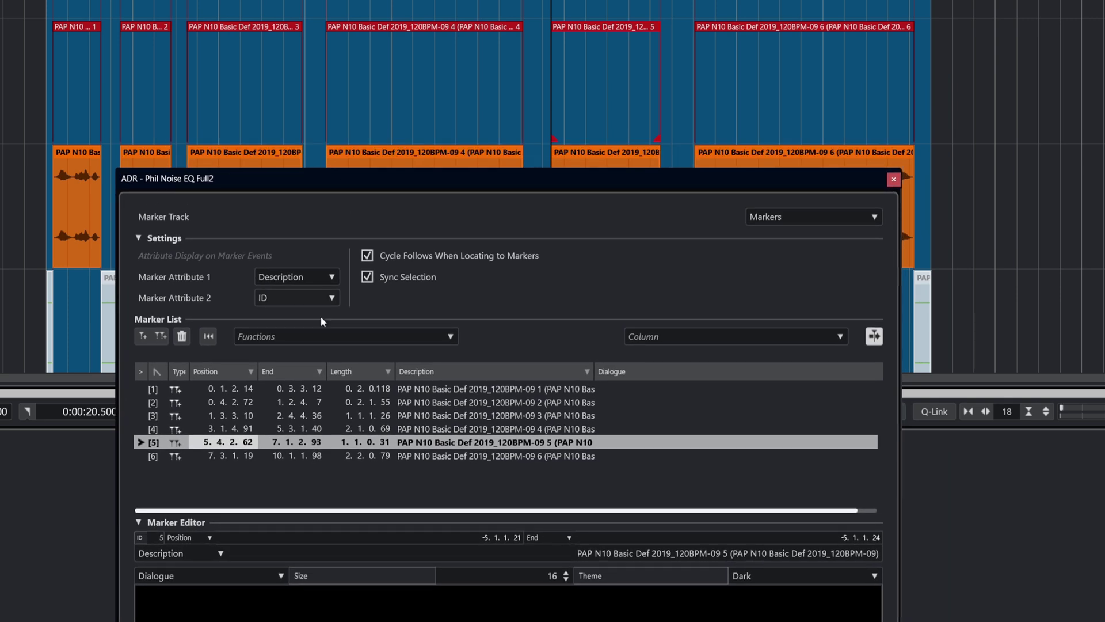
{"action": "left_click", "coordinate": [187, 456]}
{"action": "left_click", "coordinate": [186, 443]}
{"action": "left_click", "coordinate": [185, 430]}
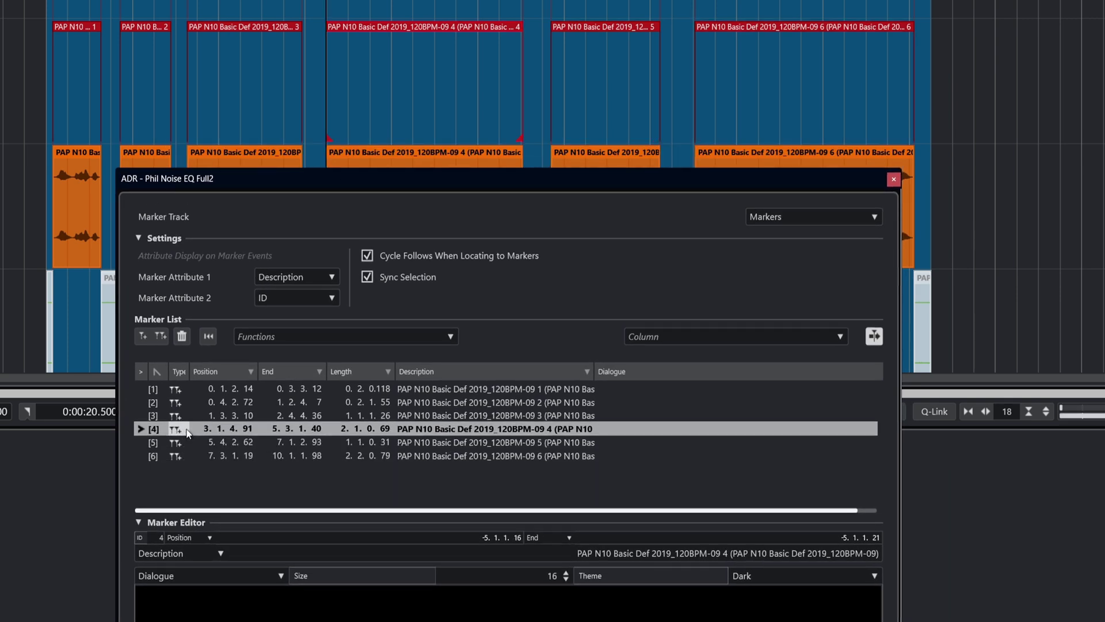
{"action": "left_click", "coordinate": [185, 415]}
{"action": "left_click", "coordinate": [190, 402]}
{"action": "left_click", "coordinate": [203, 389]}
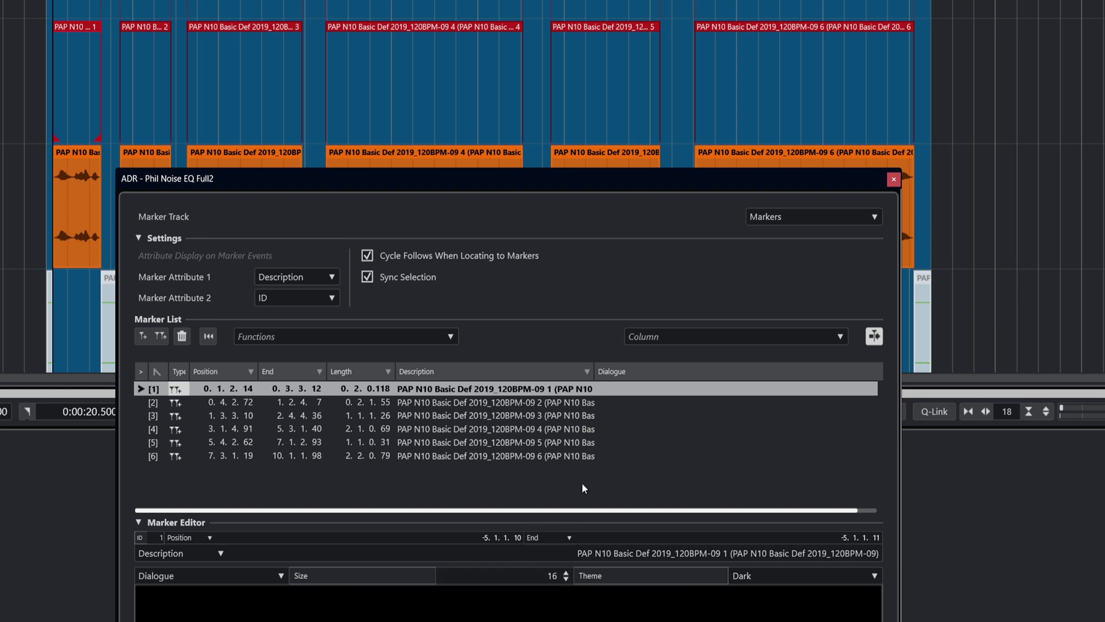
{"action": "left_click", "coordinate": [893, 179]}
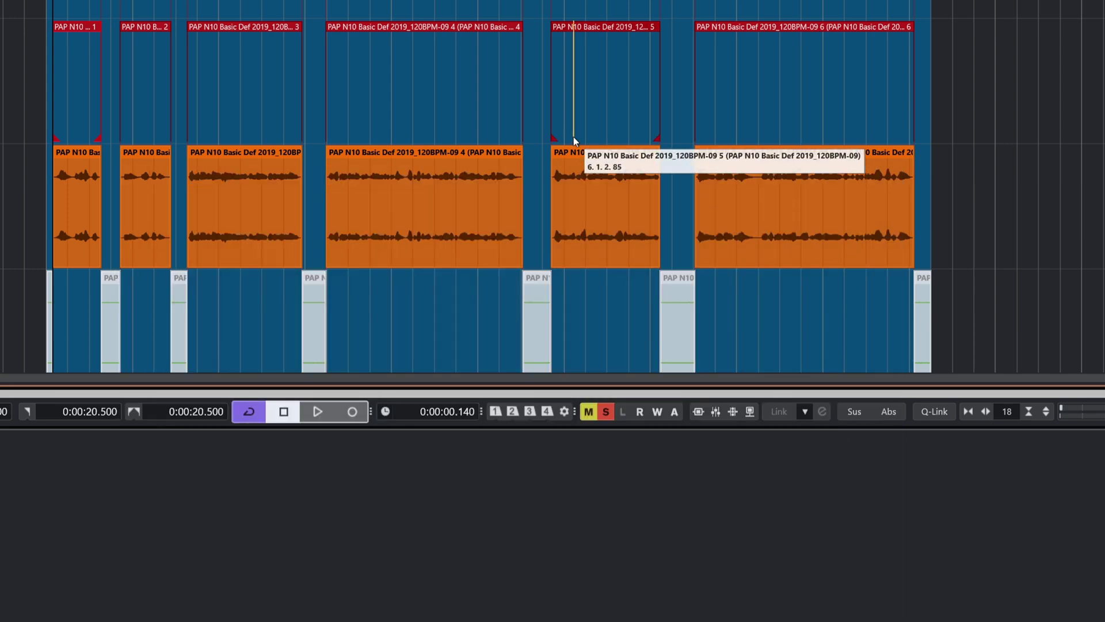